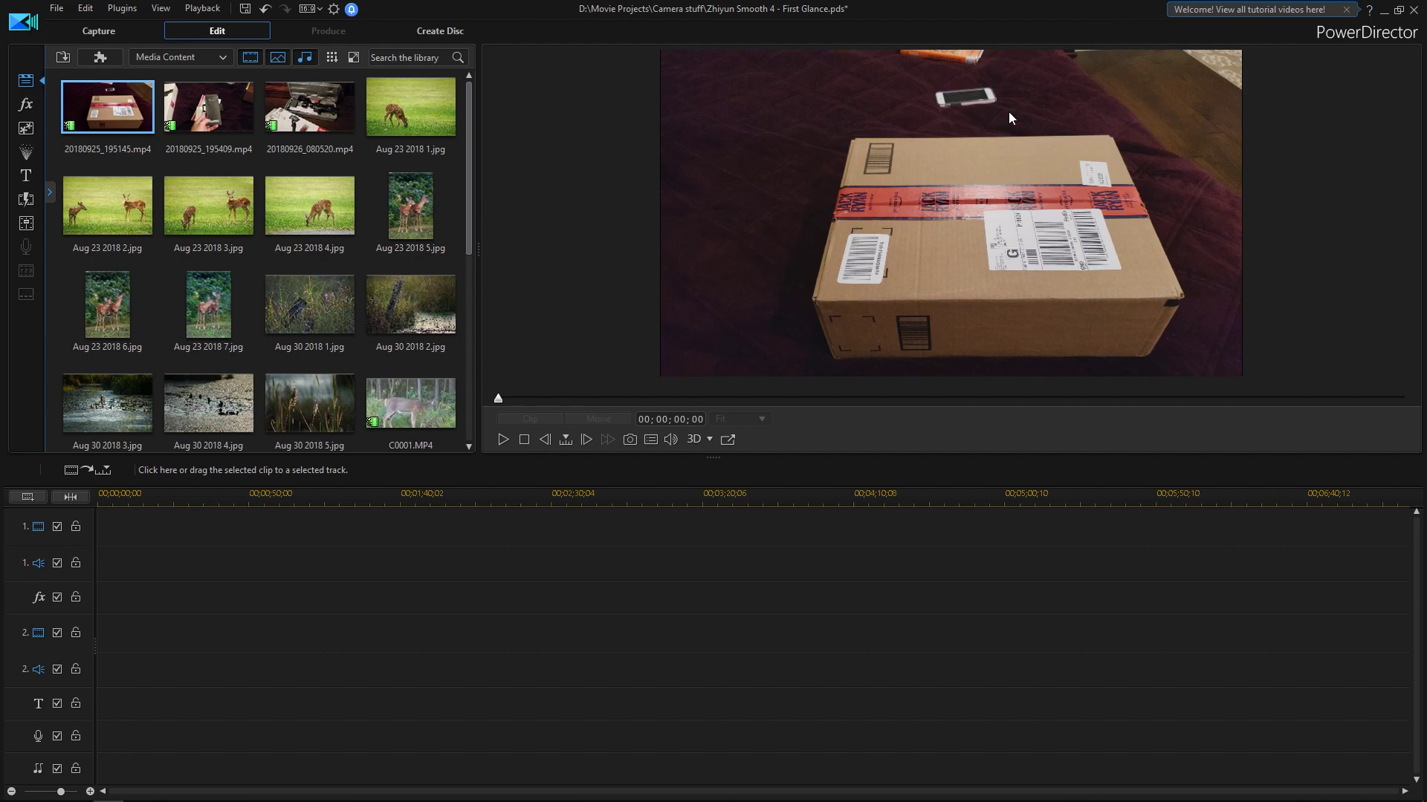
Minimize the PowerDirector window to reveal the Windows desktop
{"action": "left_click", "coordinate": [1382, 10]}
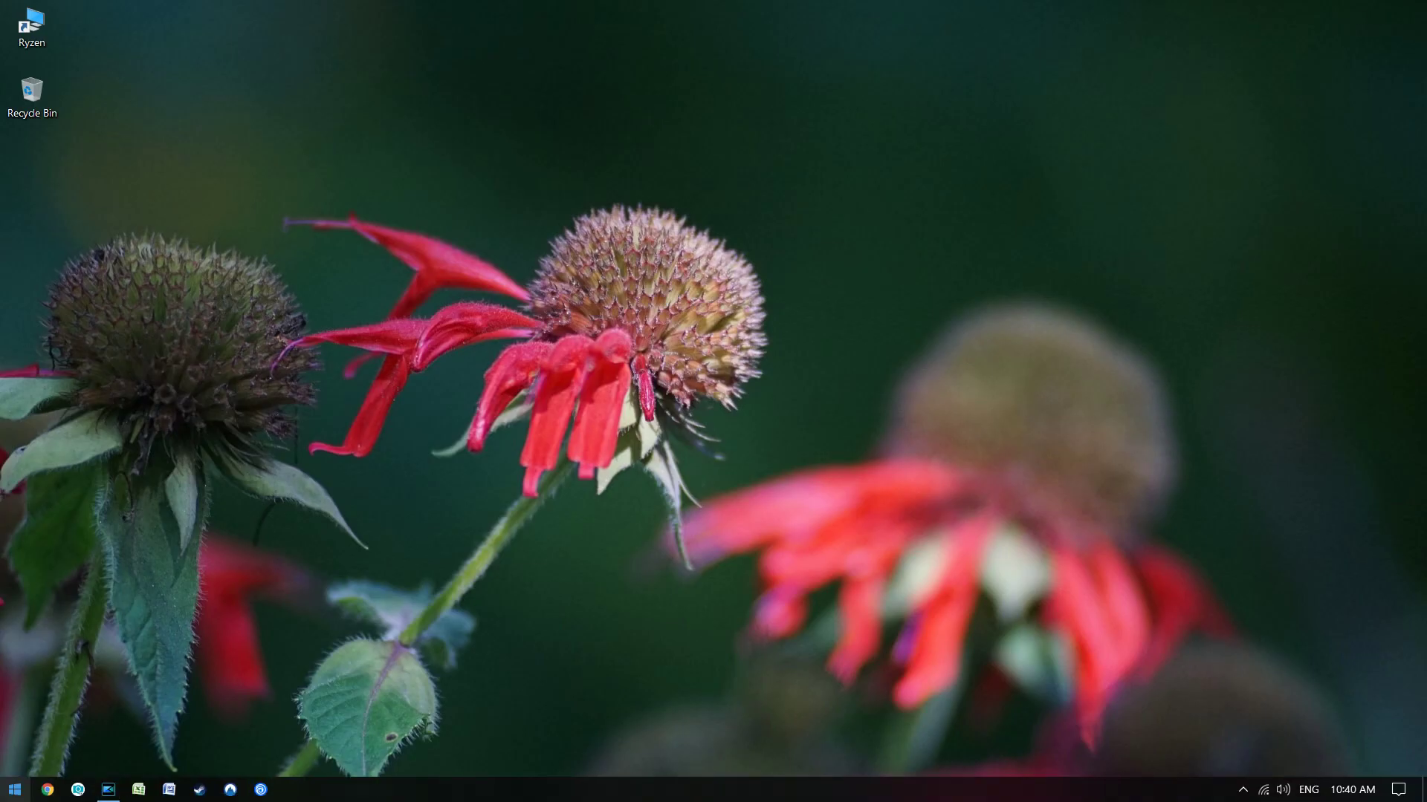
Launch CyberLink Application Manager from its folder in the Start menu's app list
{"action": "left_click", "coordinate": [23, 790]}
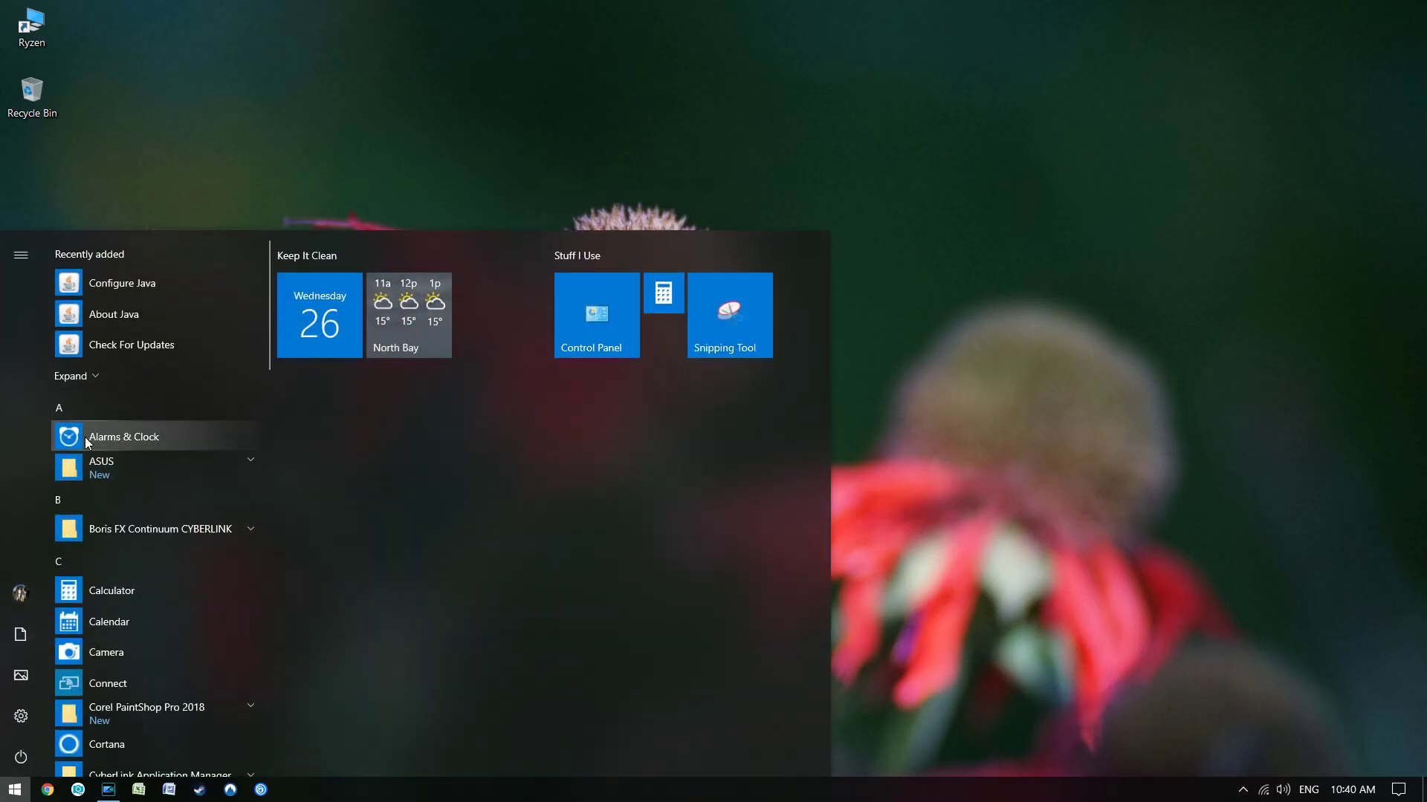
{"action": "scroll", "coordinate": [87, 446], "scroll_direction": "down", "scroll_amount": 2}
{"action": "scroll", "coordinate": [87, 450], "scroll_direction": "down", "scroll_amount": 2}
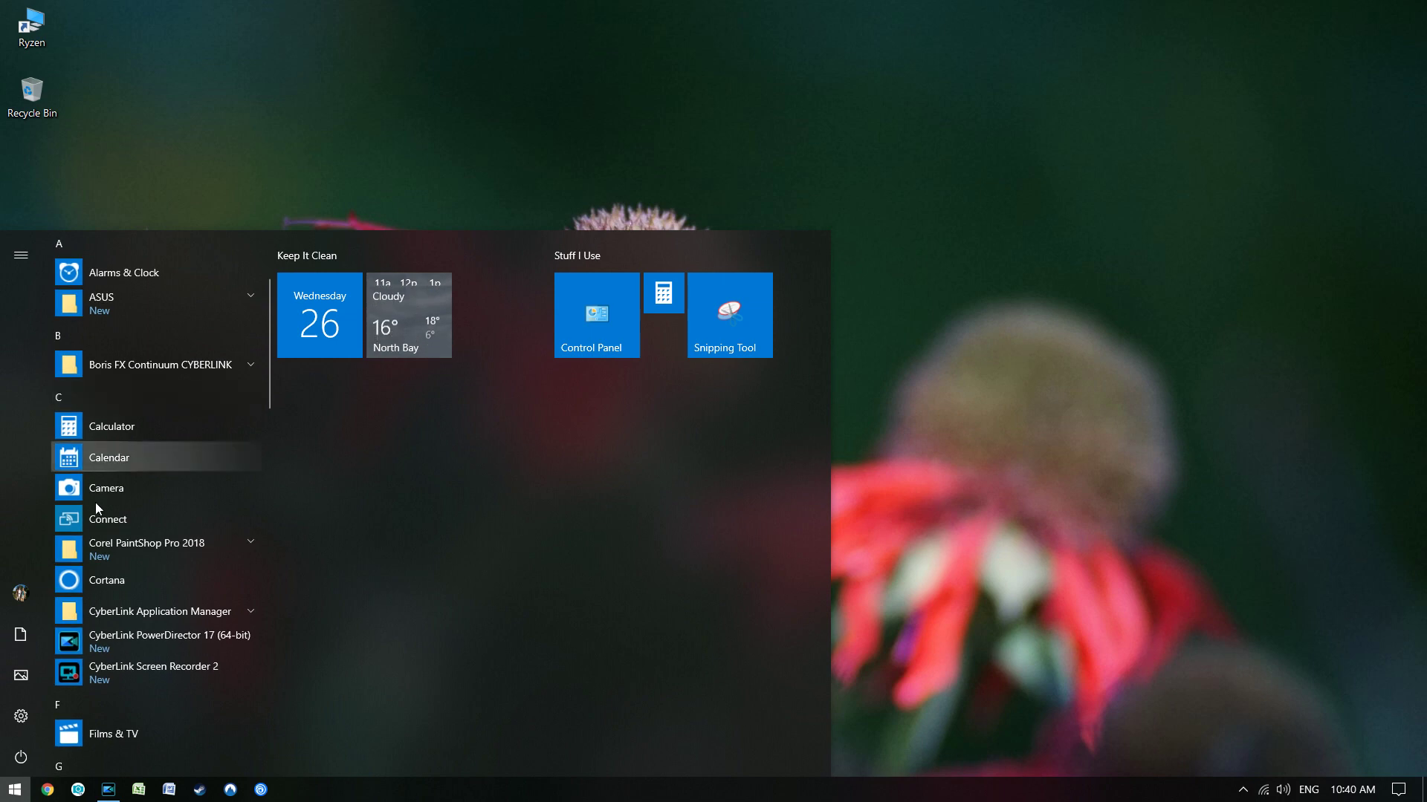
{"action": "left_click", "coordinate": [116, 615]}
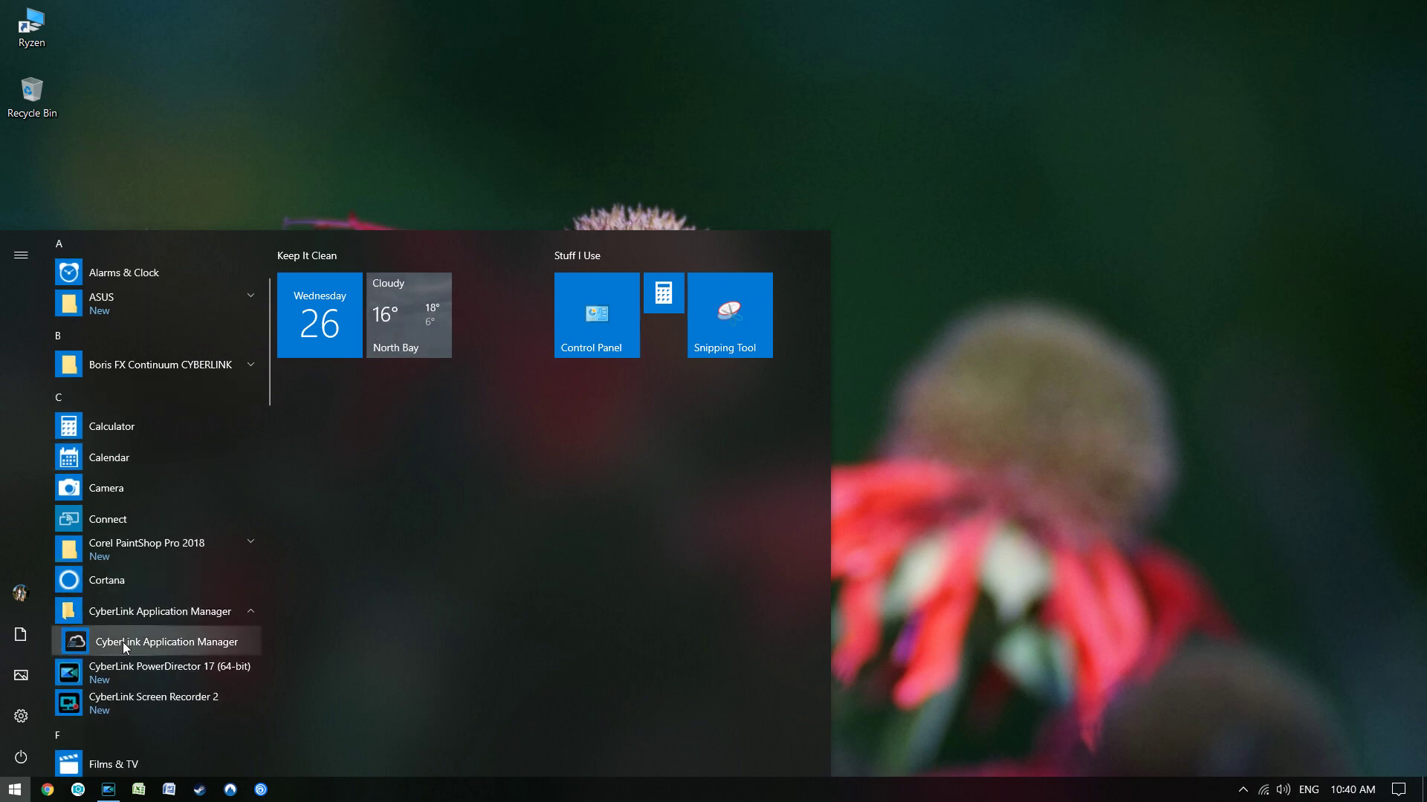
{"action": "left_click", "coordinate": [124, 643]}
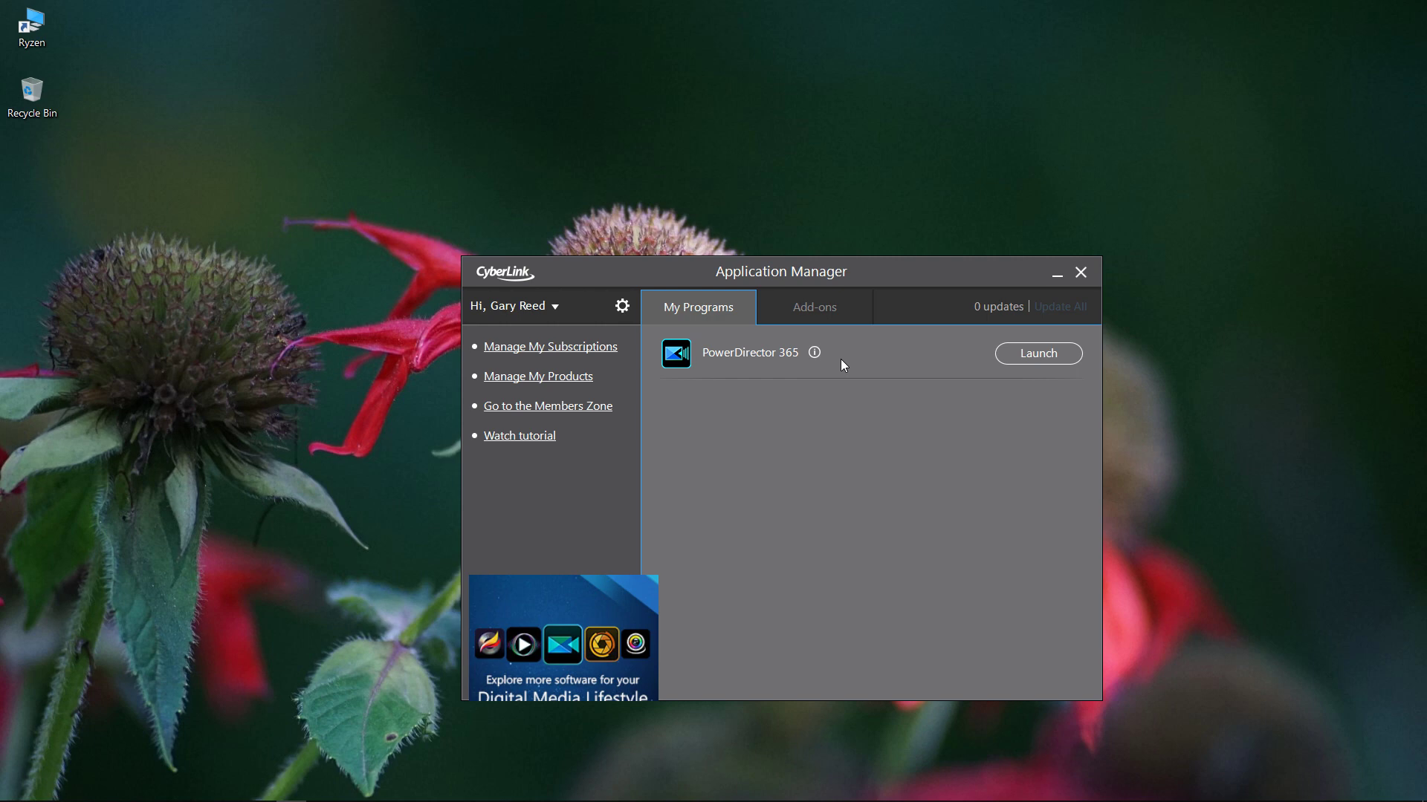
Scroll through the Add-ons list in Application Manager, then close the window
{"action": "left_click", "coordinate": [815, 313]}
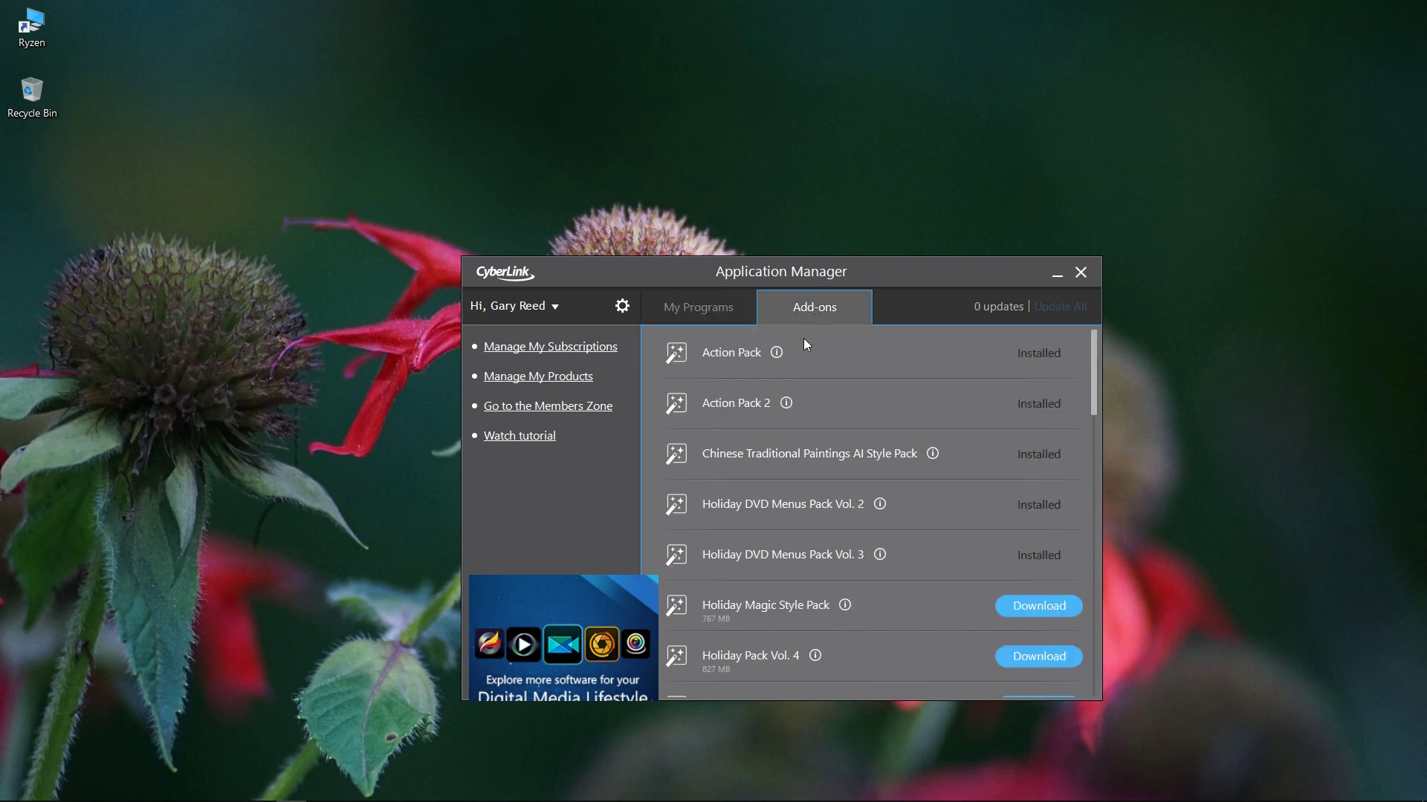
{"action": "scroll", "coordinate": [746, 352], "scroll_direction": "down", "scroll_amount": 3}
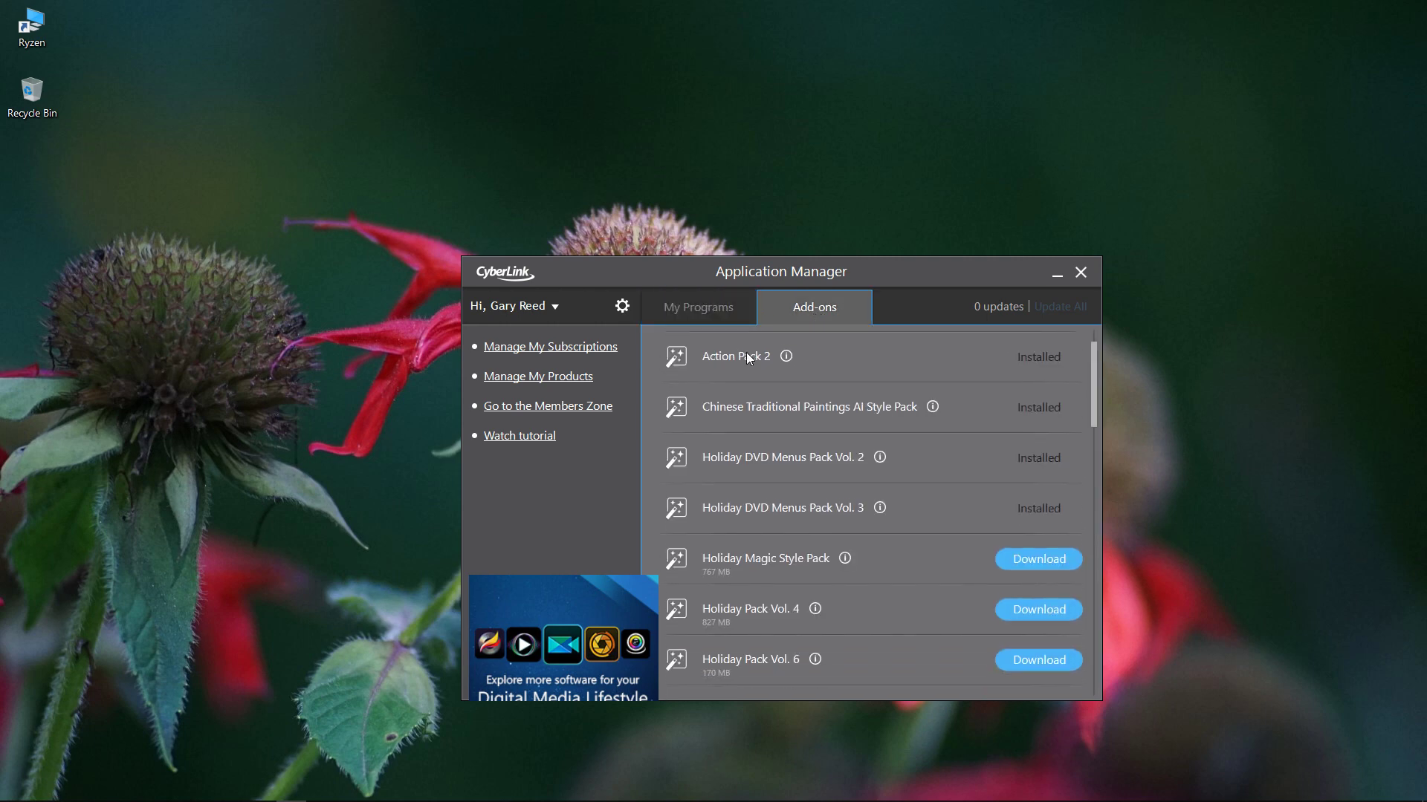
{"action": "scroll", "coordinate": [746, 354], "scroll_direction": "down", "scroll_amount": 4}
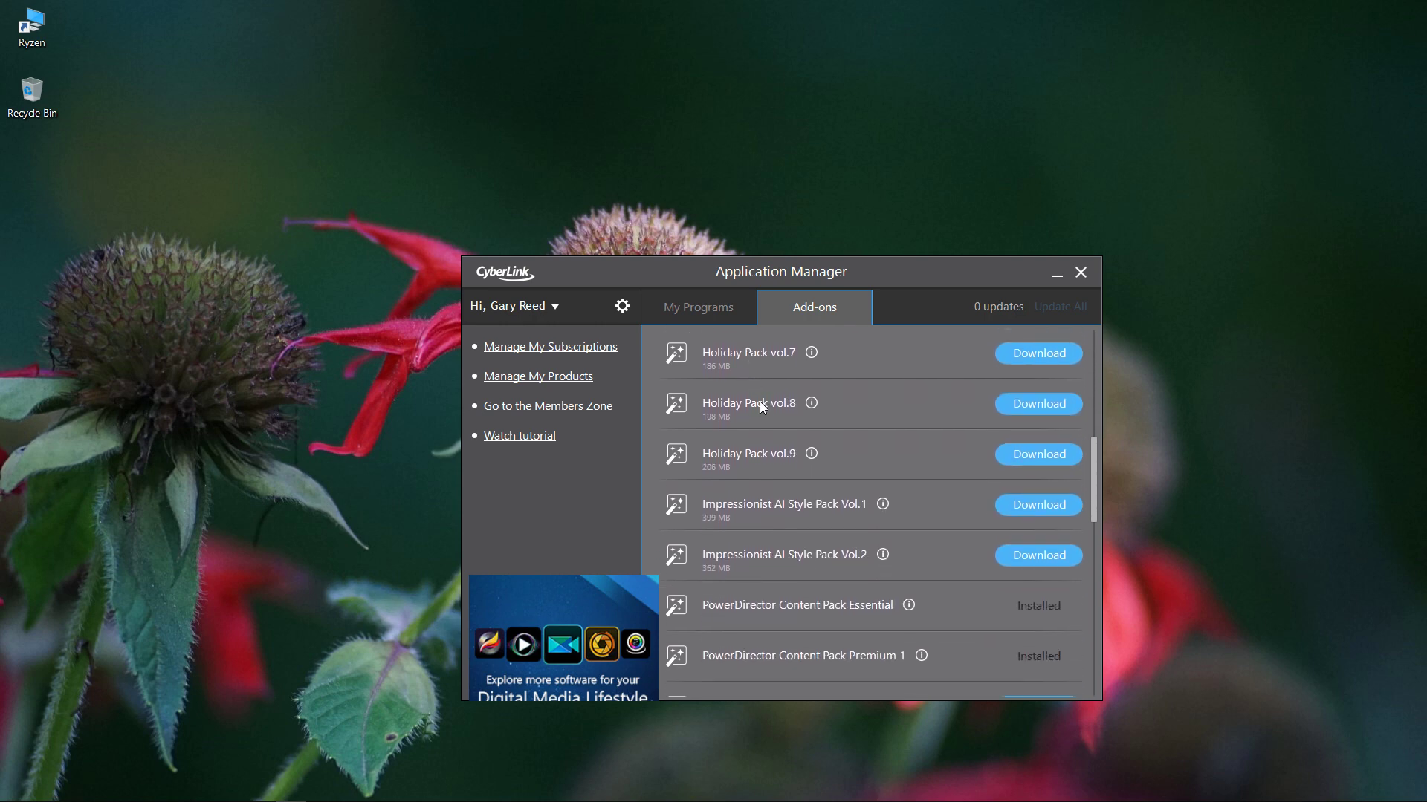
{"action": "scroll", "coordinate": [762, 418], "scroll_direction": "down", "scroll_amount": 3}
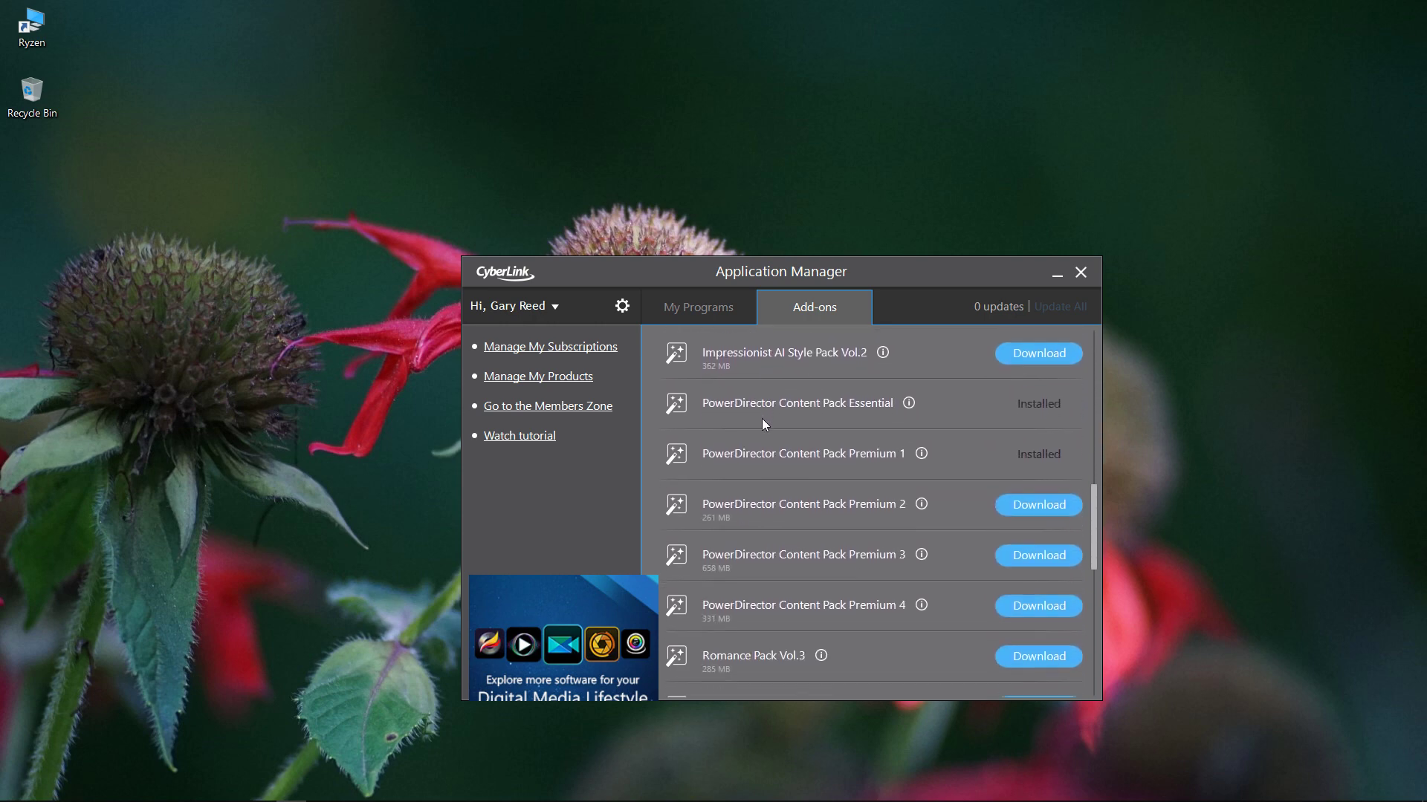
{"action": "scroll", "coordinate": [761, 417], "scroll_direction": "down", "scroll_amount": 3}
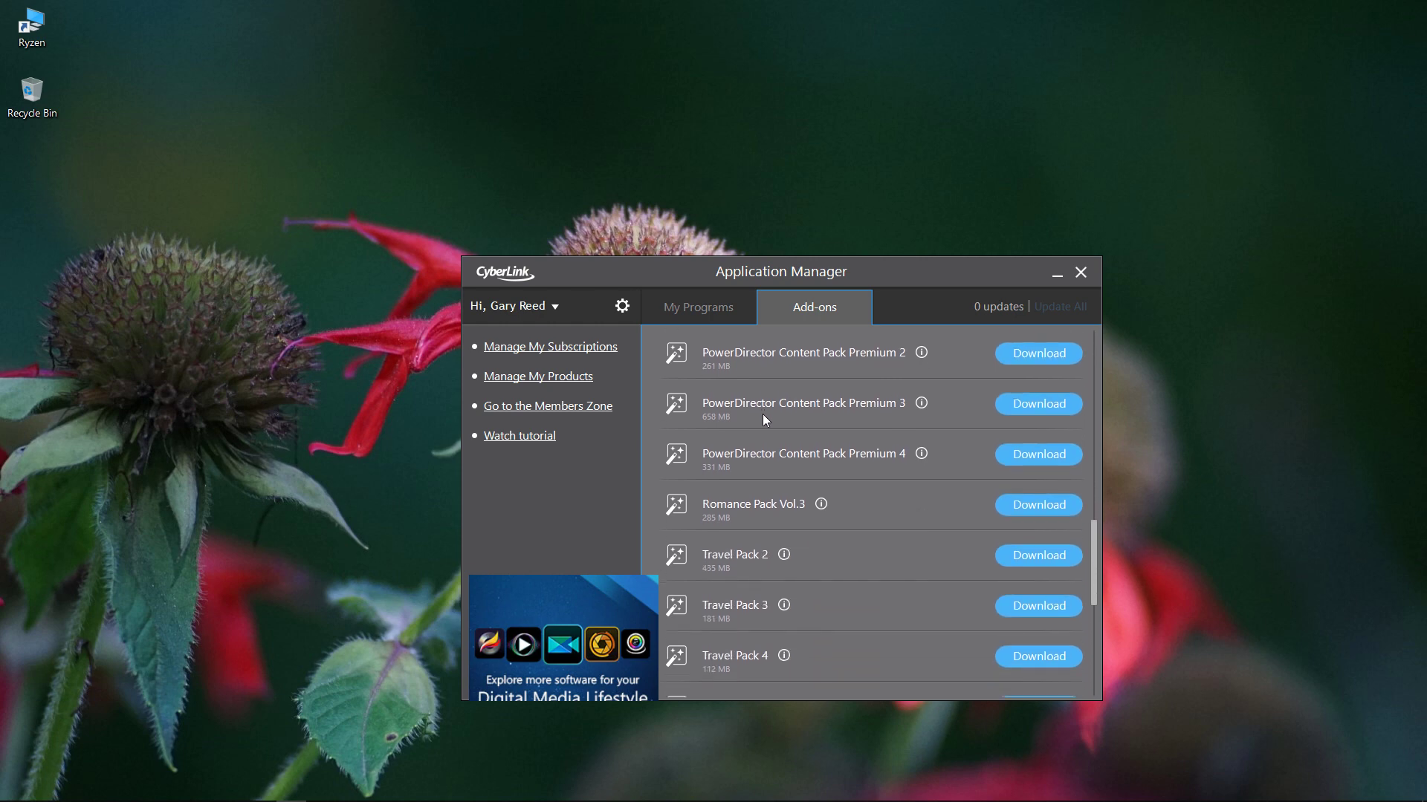
{"action": "scroll", "coordinate": [766, 431], "scroll_direction": "up", "scroll_amount": 14}
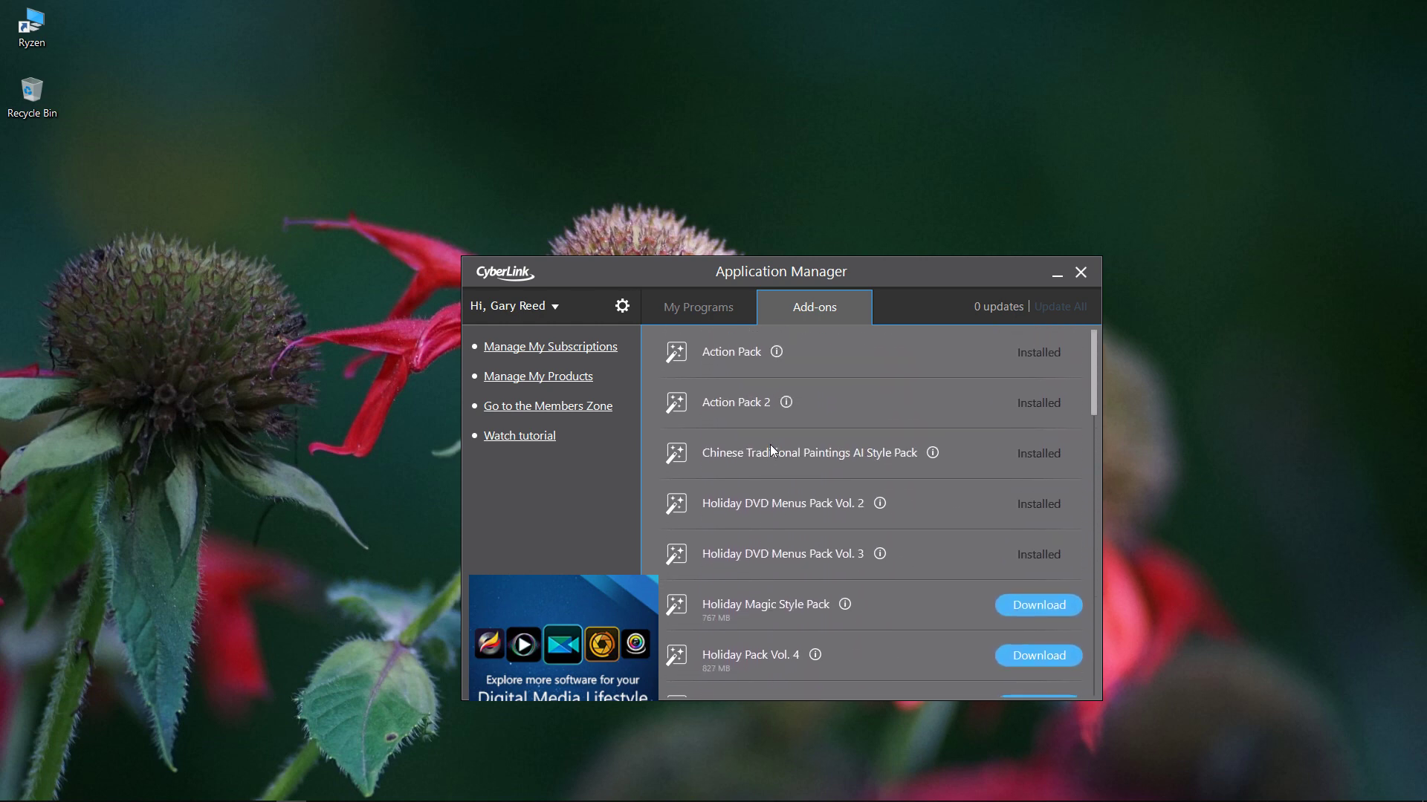
{"action": "scroll", "coordinate": [771, 447], "scroll_direction": "down", "scroll_amount": 10}
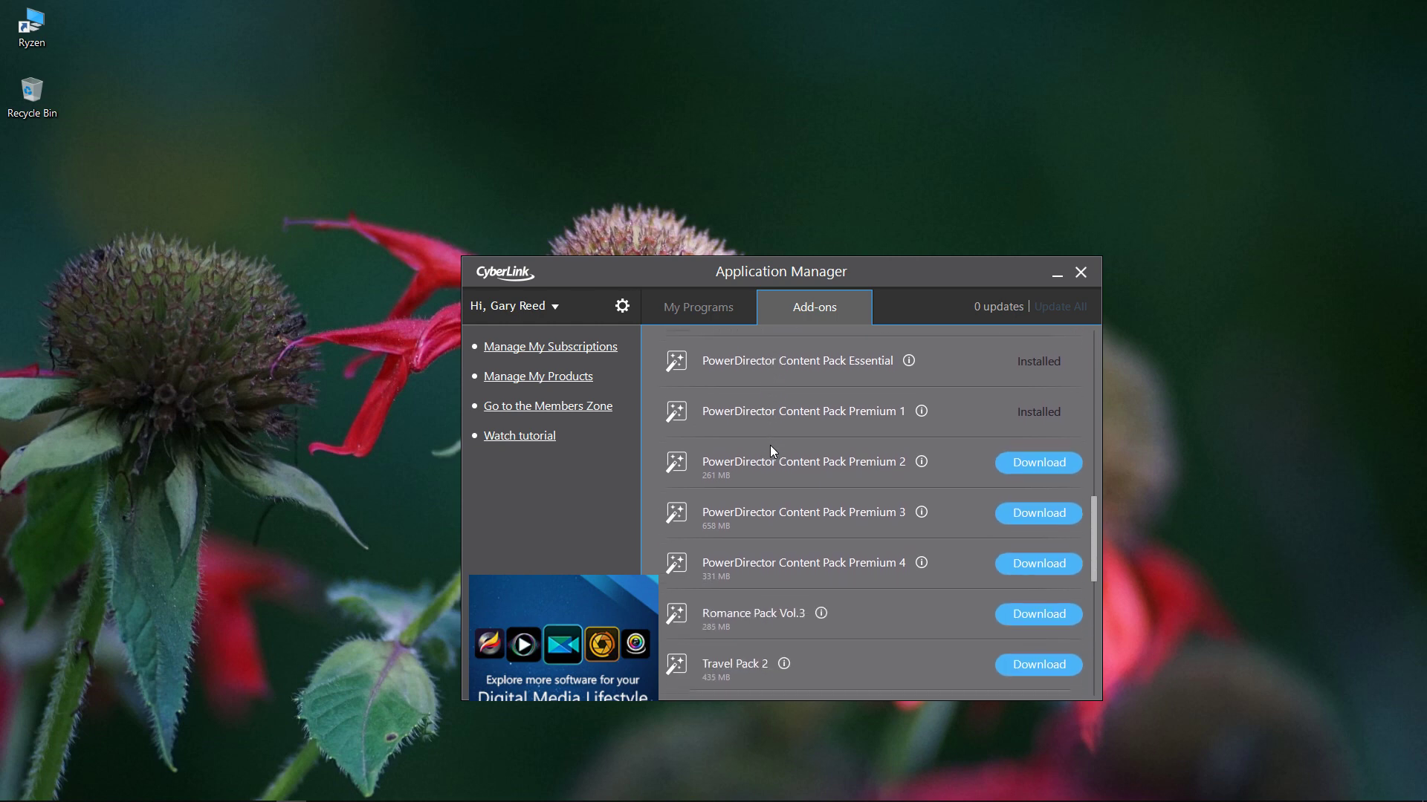
{"action": "scroll", "coordinate": [769, 447], "scroll_direction": "down", "scroll_amount": 10}
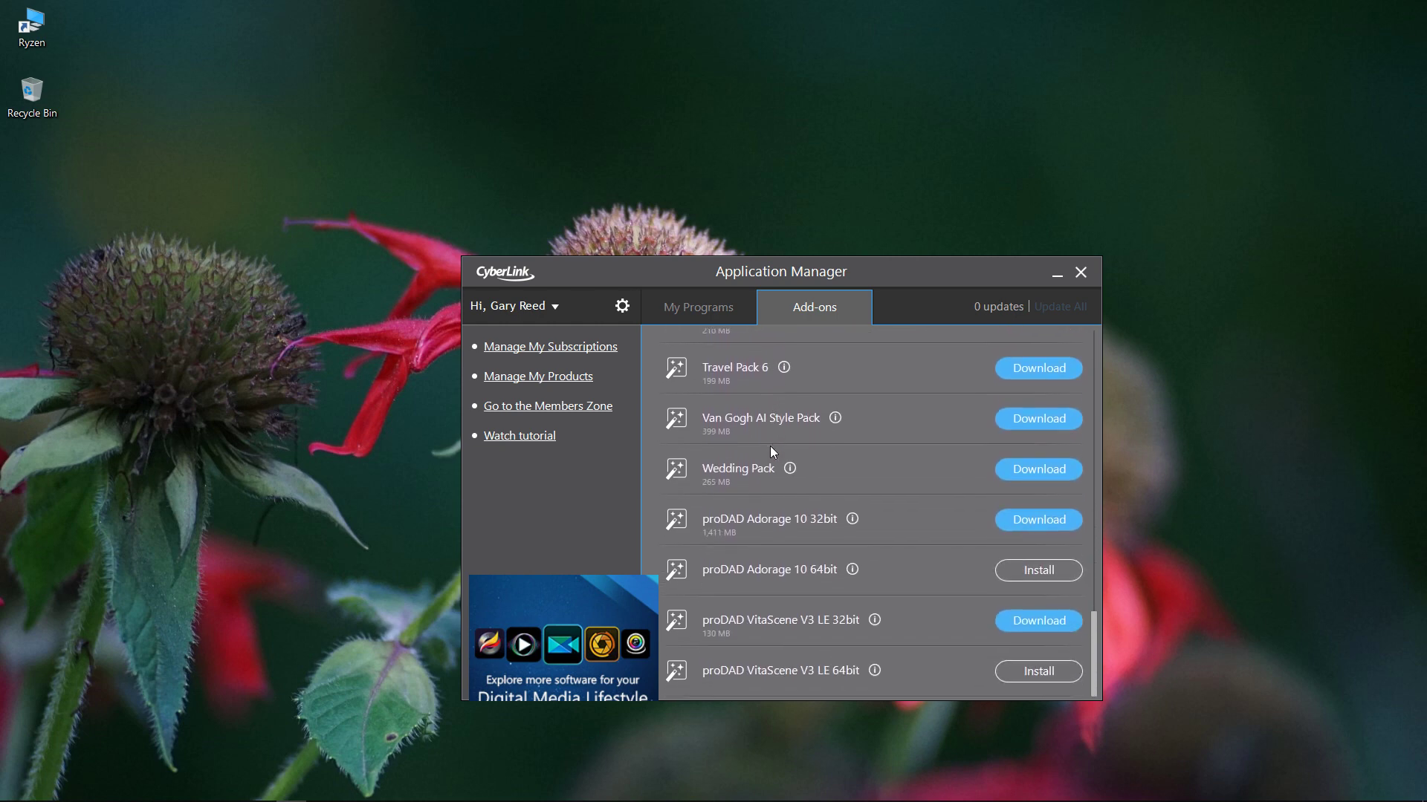
{"action": "left_click", "coordinate": [1080, 273]}
Back in PowerDirector, browse the 148 video effects, then switch to the PiP Objects room
{"action": "left_click", "coordinate": [110, 791]}
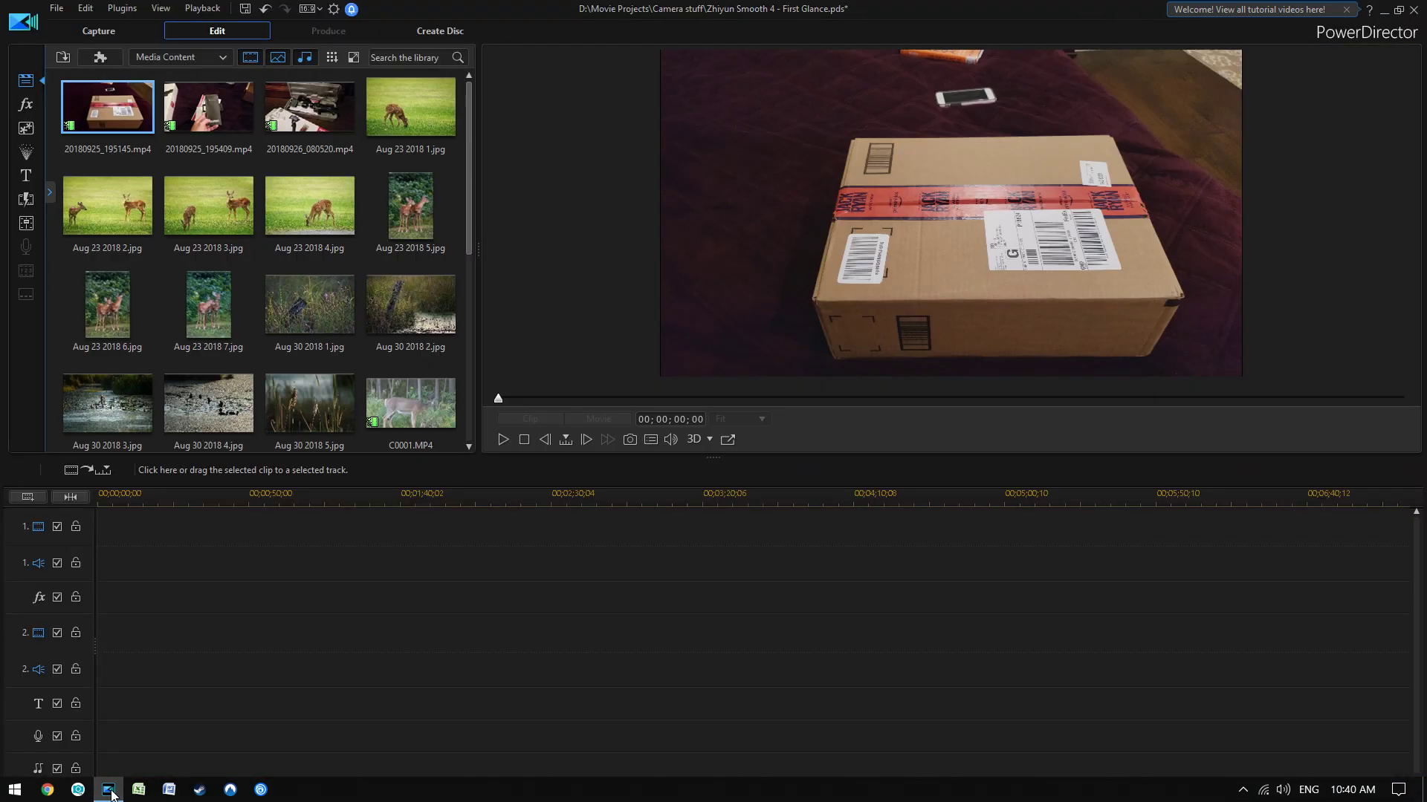
{"action": "left_click", "coordinate": [26, 106]}
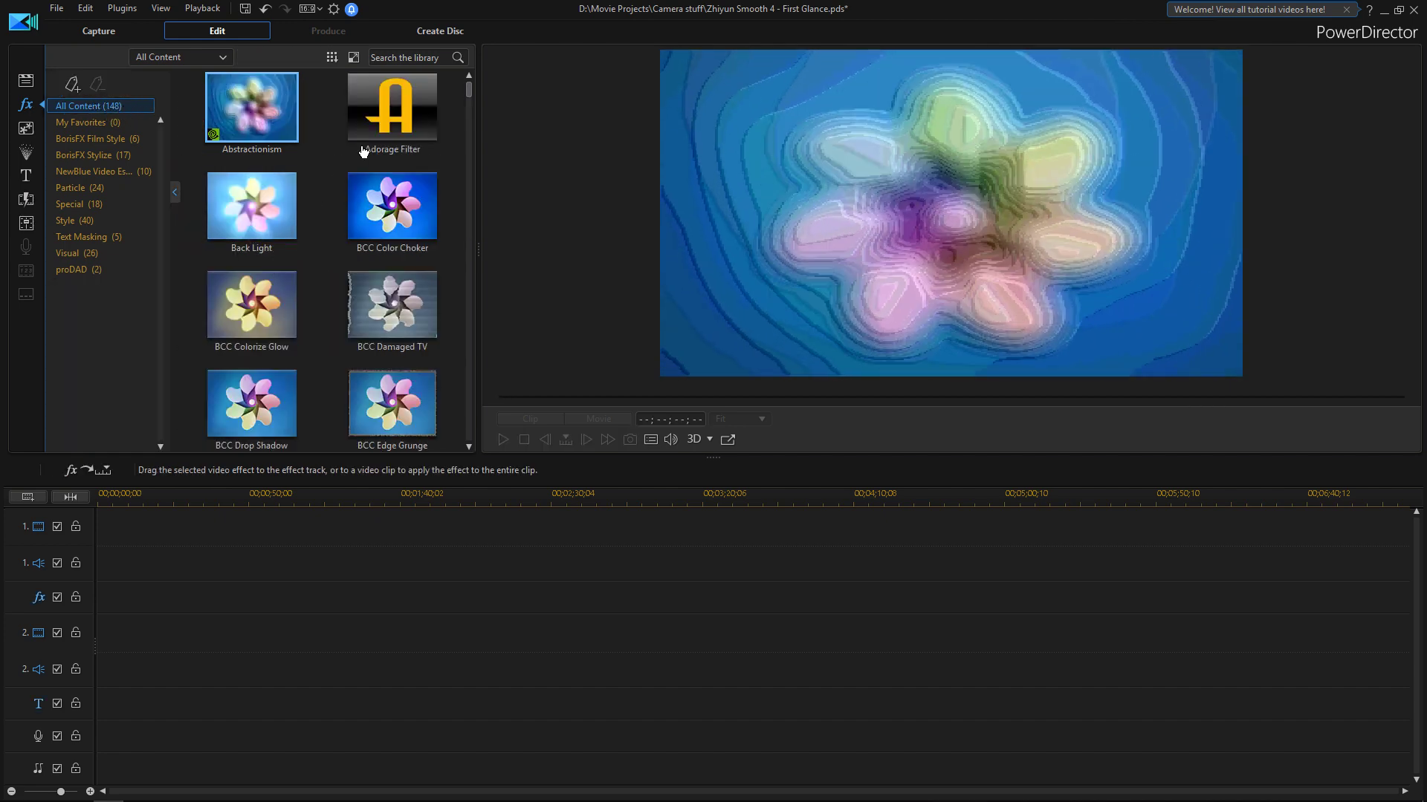
{"action": "scroll", "coordinate": [403, 193], "scroll_direction": "down", "scroll_amount": 10}
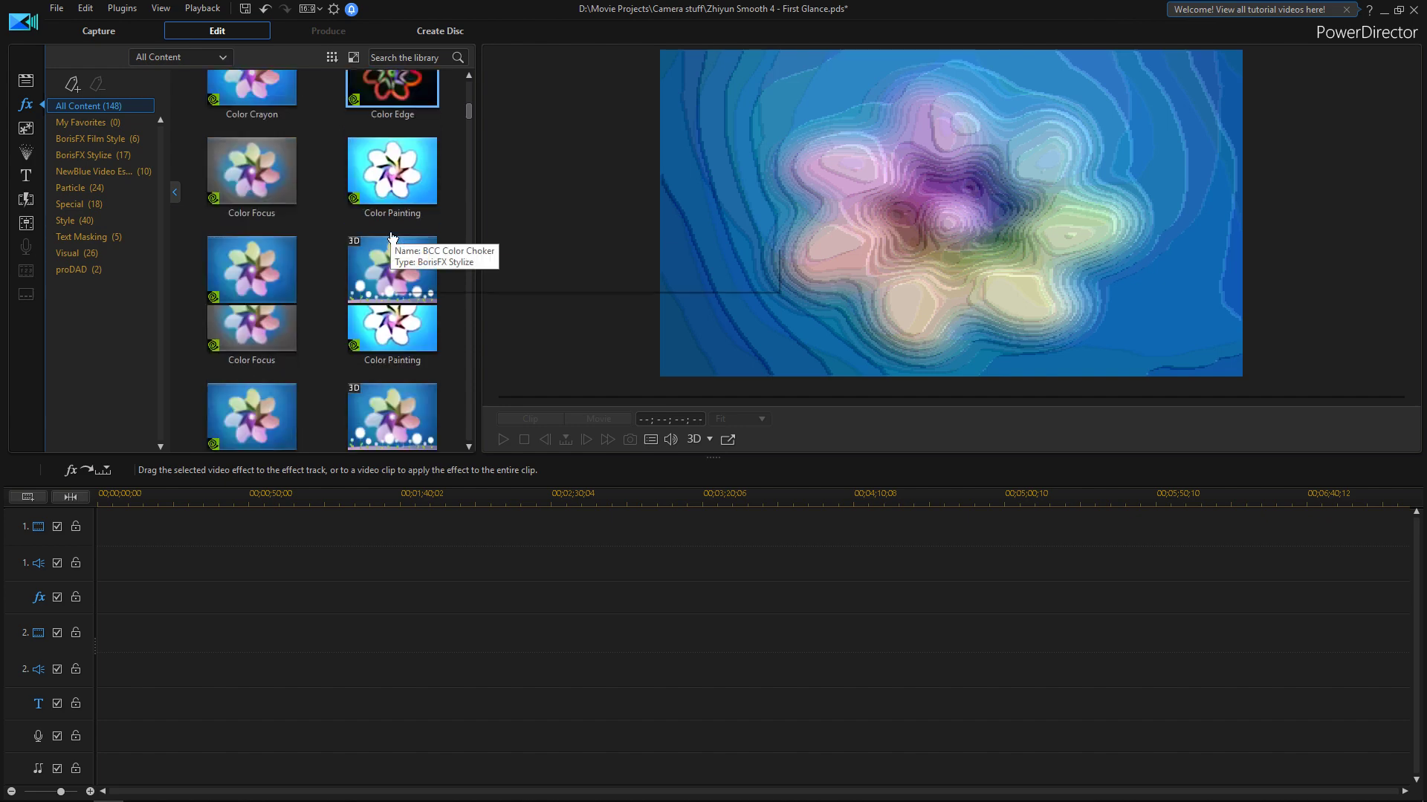
{"action": "scroll", "coordinate": [386, 246], "scroll_direction": "down", "scroll_amount": 5}
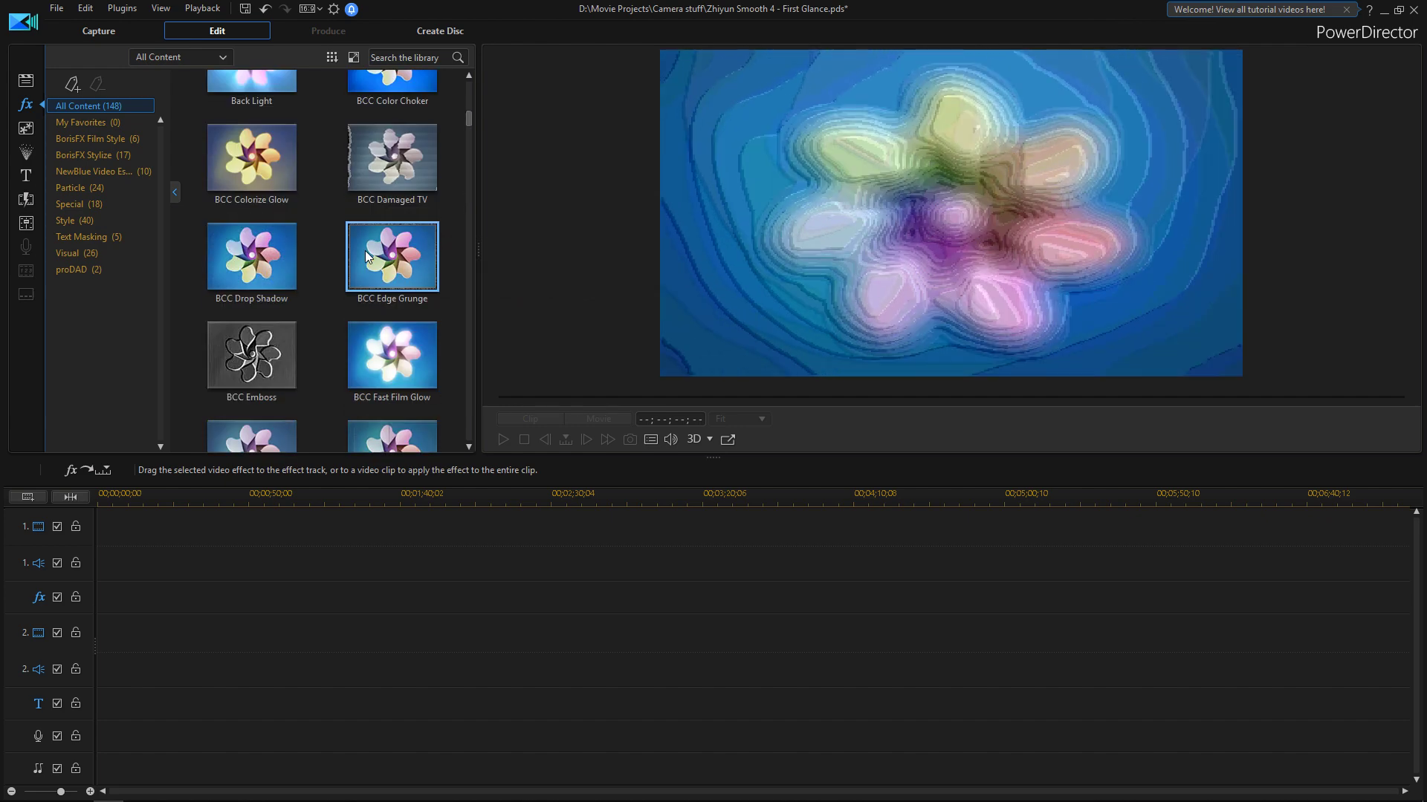
{"action": "left_click", "coordinate": [74, 106]}
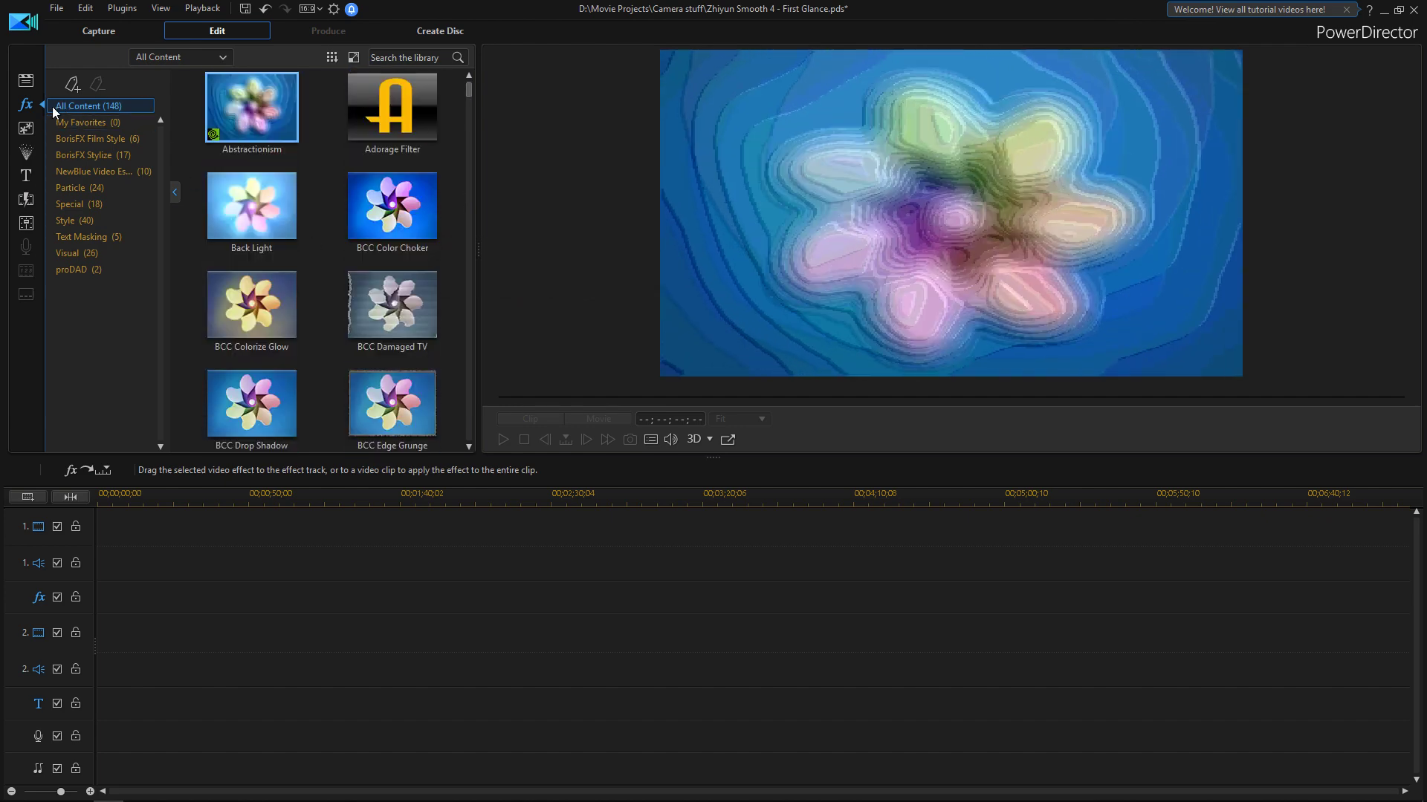
{"action": "left_click", "coordinate": [23, 131]}
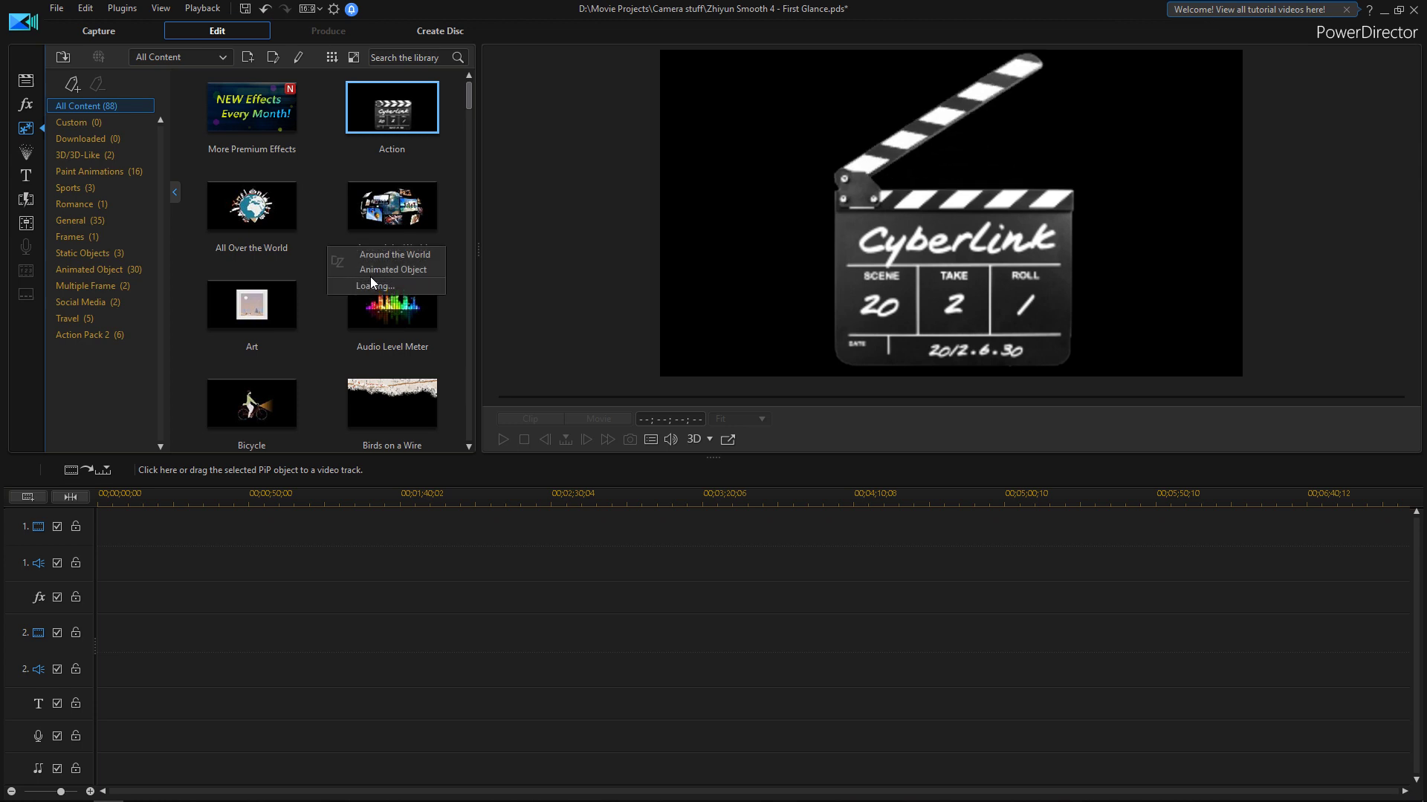
Scroll the 88 PiP objects, preview a particle effect, then switch to the Title Room
{"action": "scroll", "coordinate": [469, 107], "scroll_direction": "down", "scroll_amount": 5}
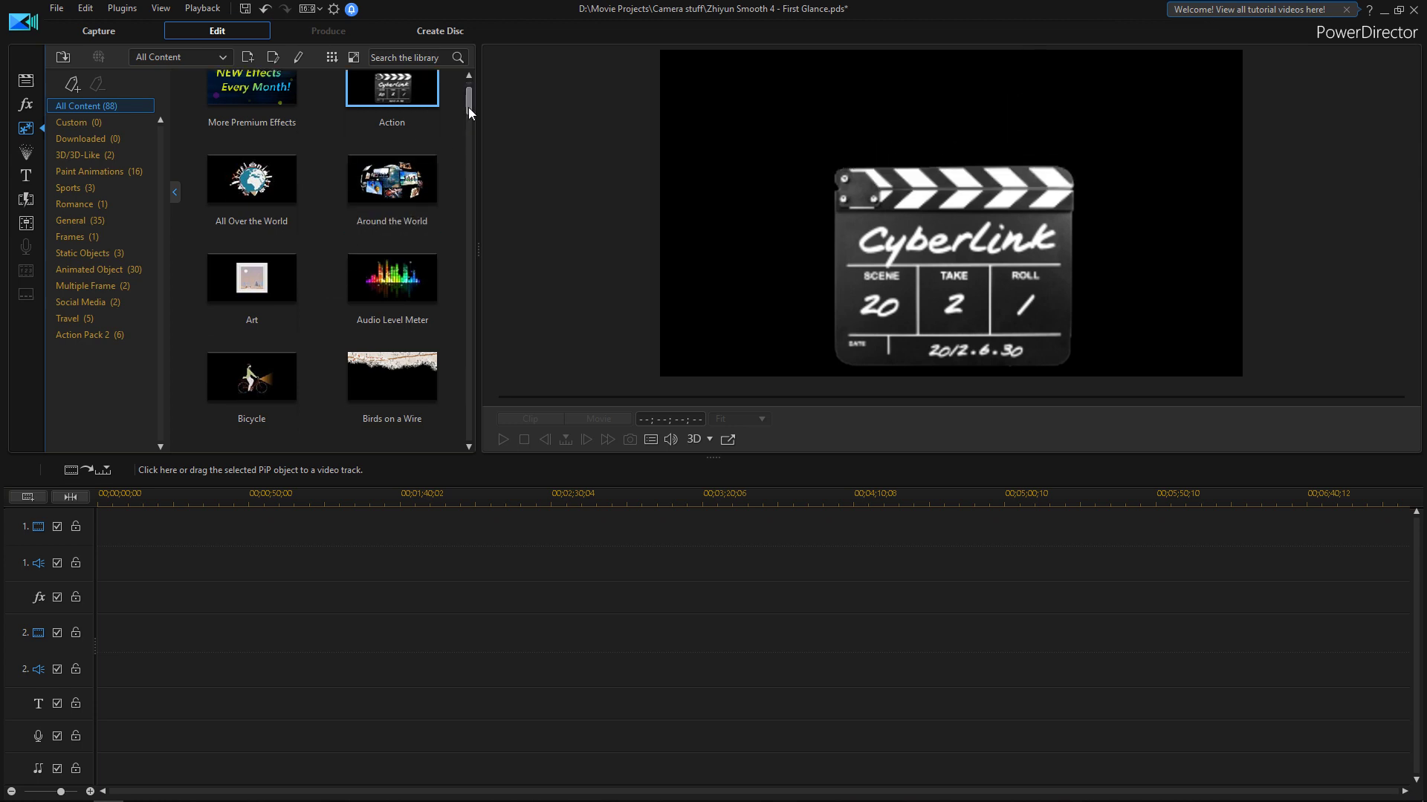
{"action": "left_click_drag", "start_coordinate": [472, 177], "coordinate": [467, 86]}
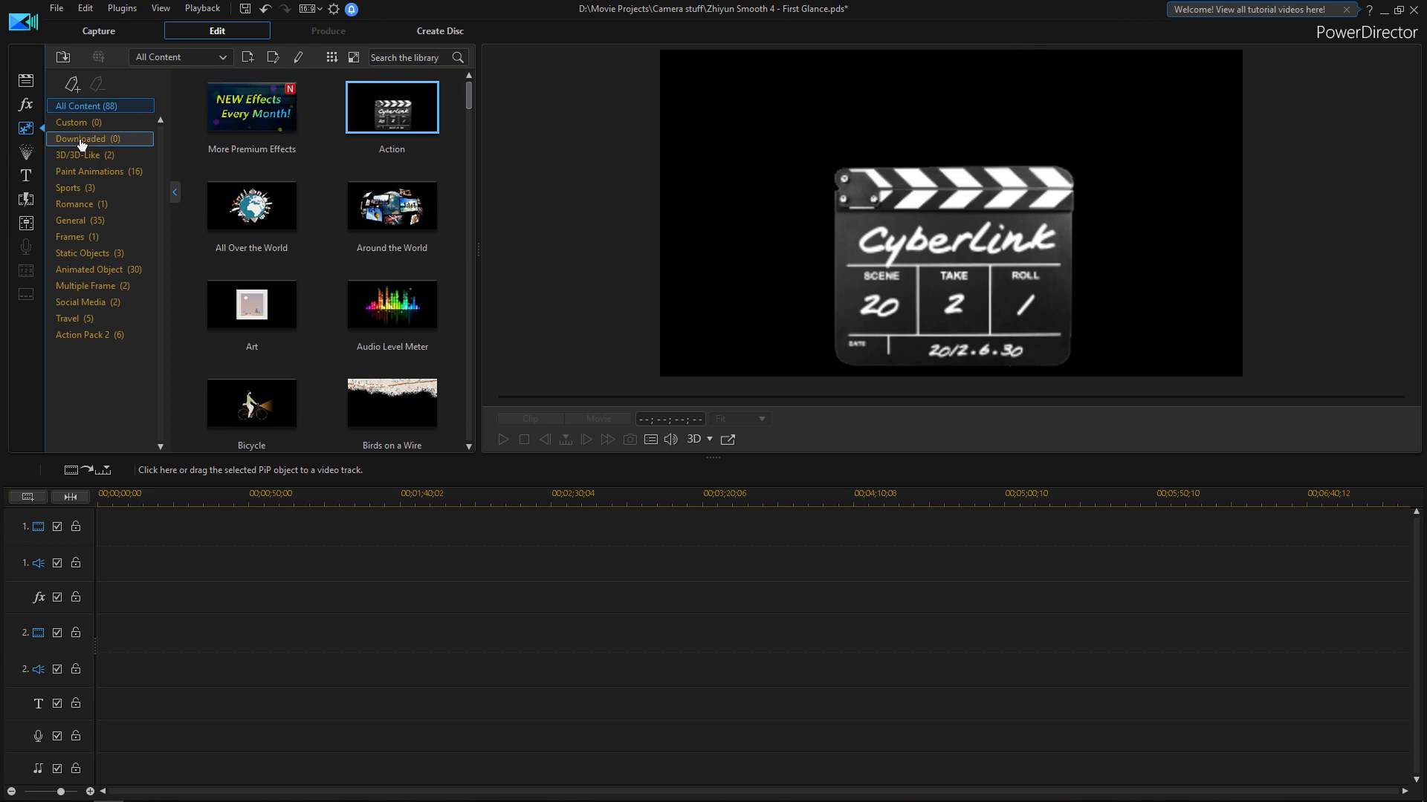
{"action": "left_click", "coordinate": [27, 153]}
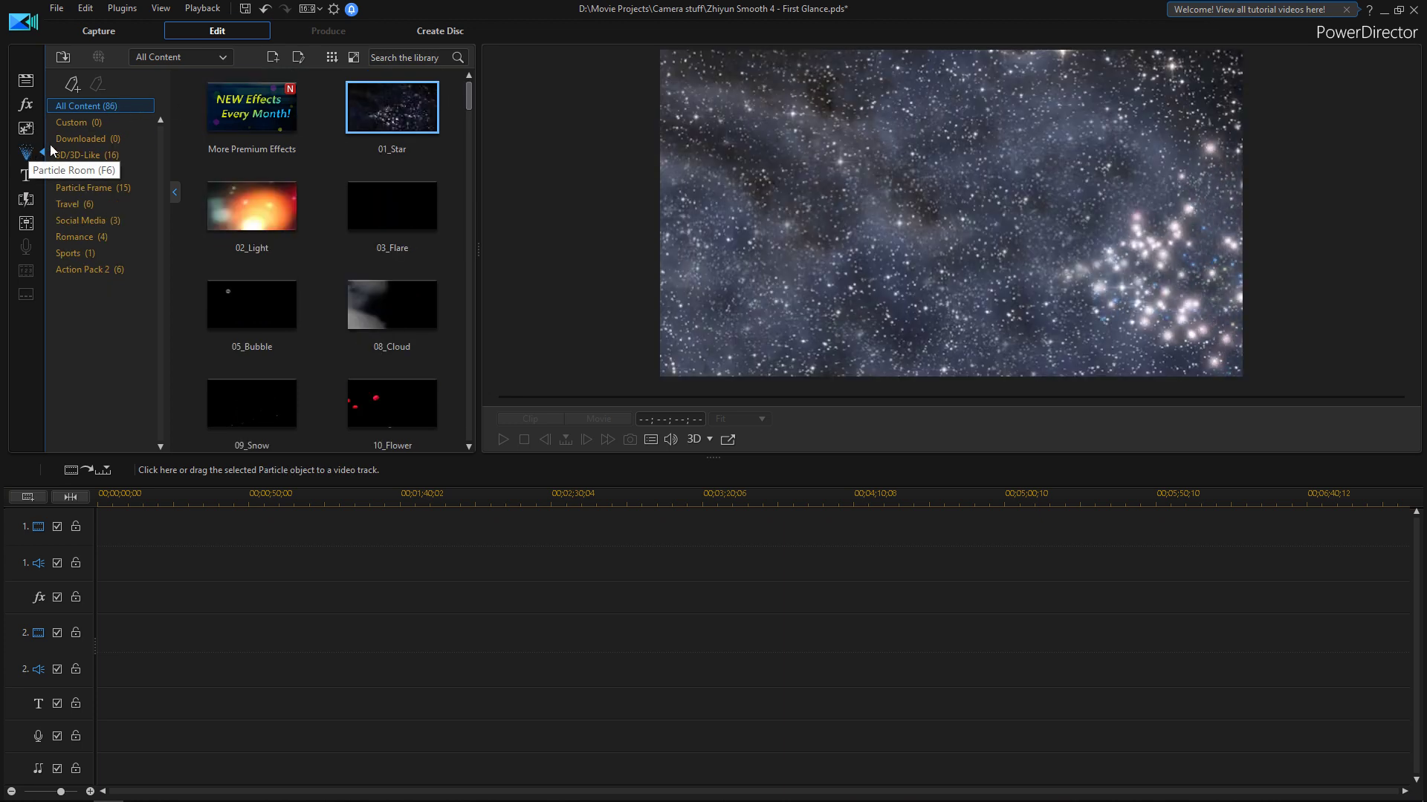
{"action": "scroll", "coordinate": [291, 134], "scroll_direction": "down", "scroll_amount": 3}
{"action": "left_click", "coordinate": [291, 133]}
{"action": "scroll", "coordinate": [292, 134], "scroll_direction": "down", "scroll_amount": 10}
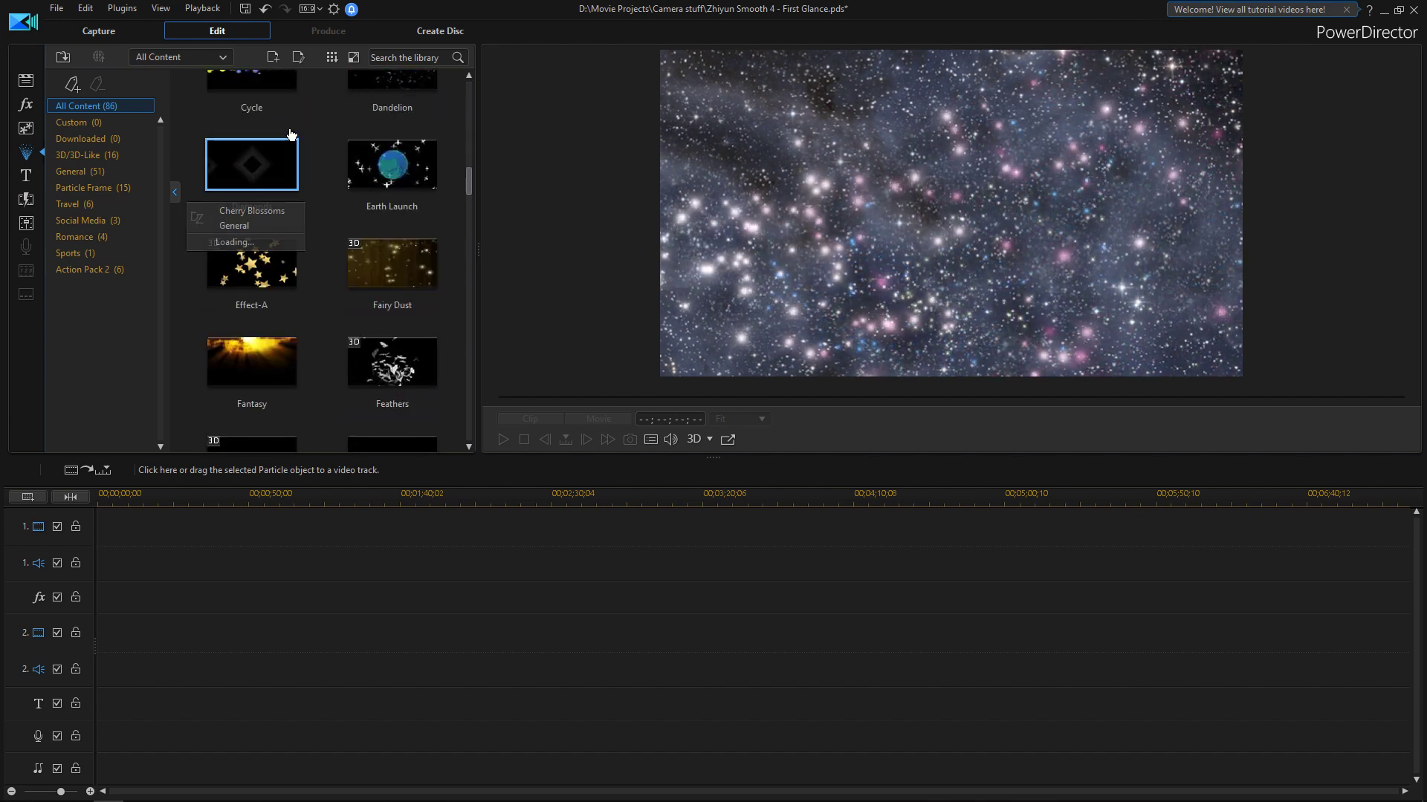
{"action": "scroll", "coordinate": [289, 132], "scroll_direction": "down", "scroll_amount": 4}
{"action": "left_click", "coordinate": [26, 176]}
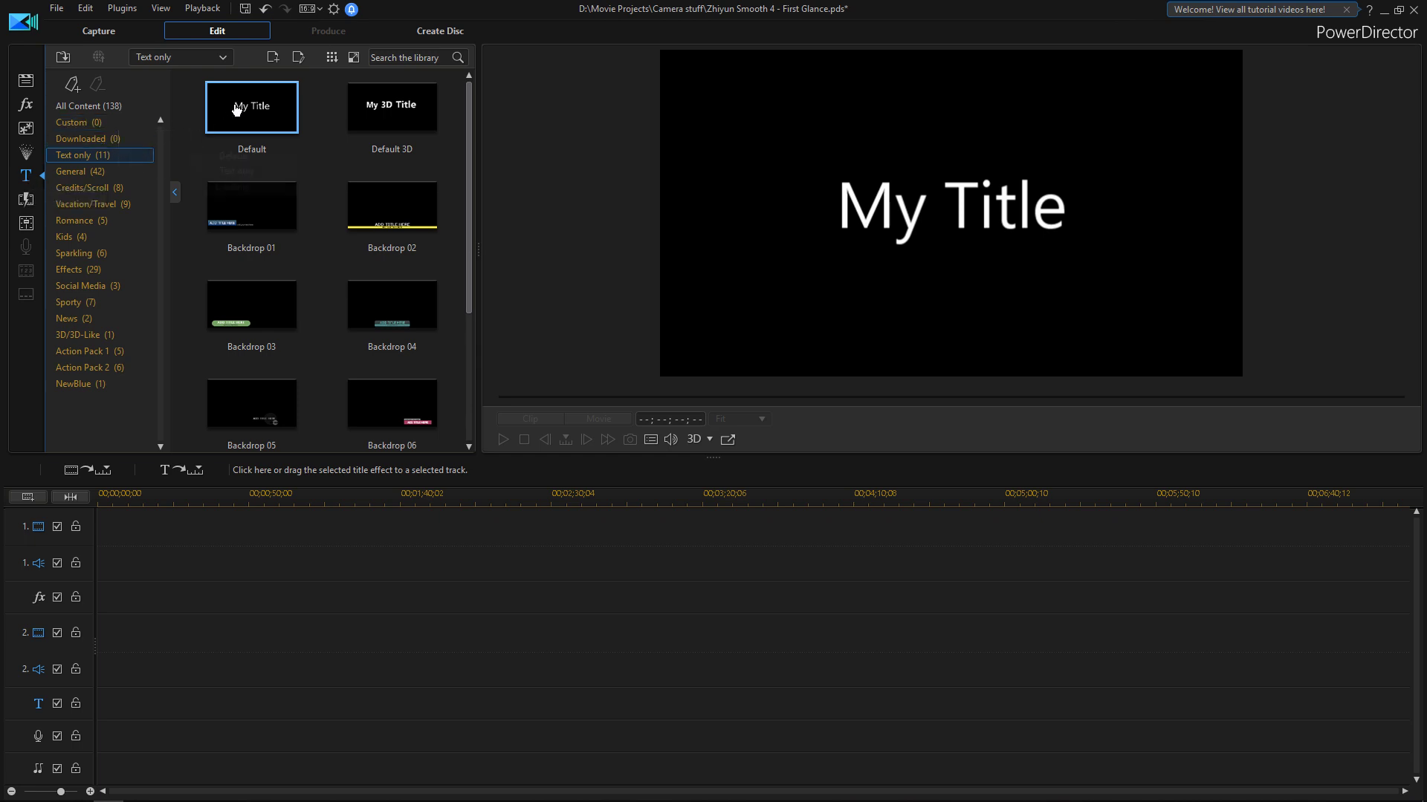
Scroll the 138 title templates, then bring up the 170-item Transition Room
{"action": "scroll", "coordinate": [239, 128], "scroll_direction": "down", "scroll_amount": 3}
{"action": "scroll", "coordinate": [238, 128], "scroll_direction": "up", "scroll_amount": 3}
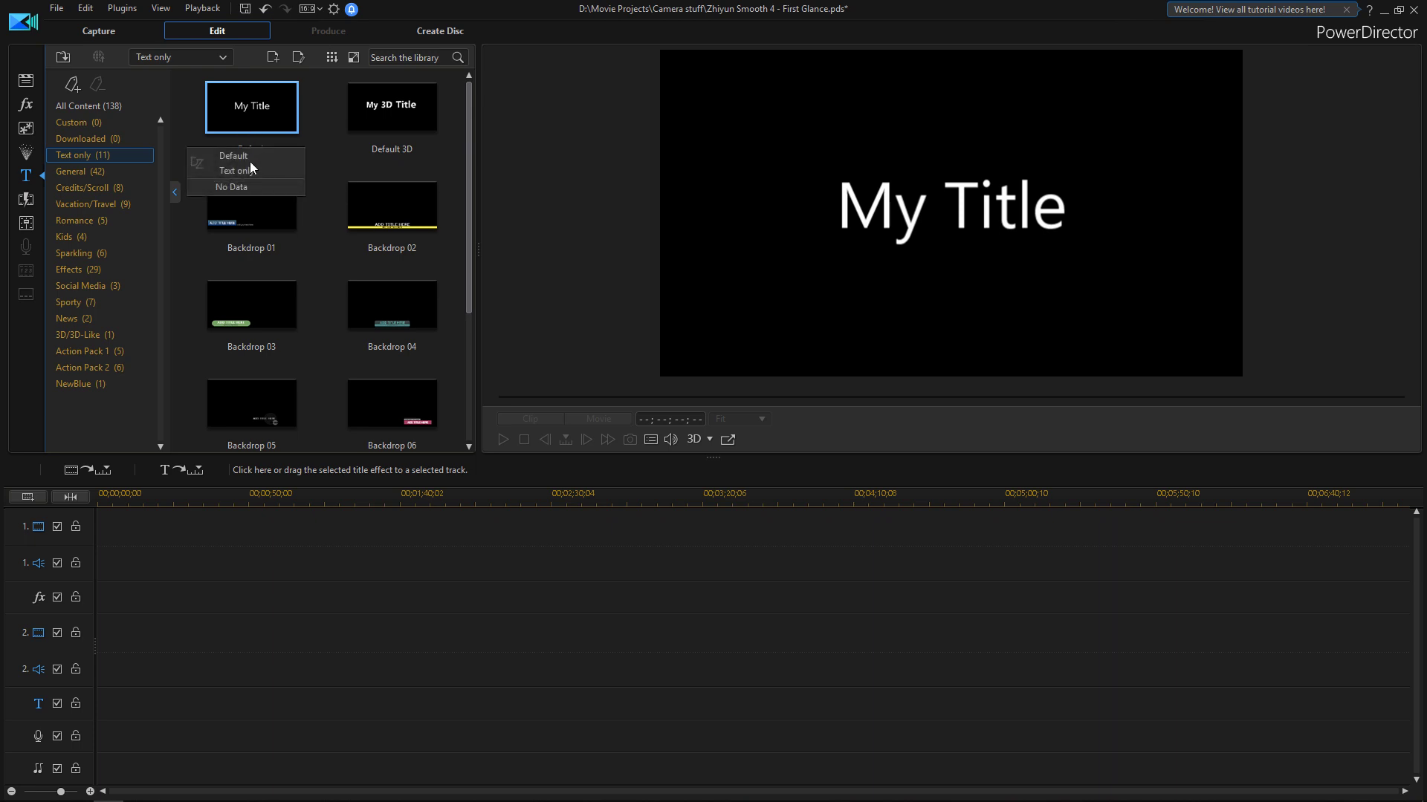
{"action": "left_click", "coordinate": [25, 202]}
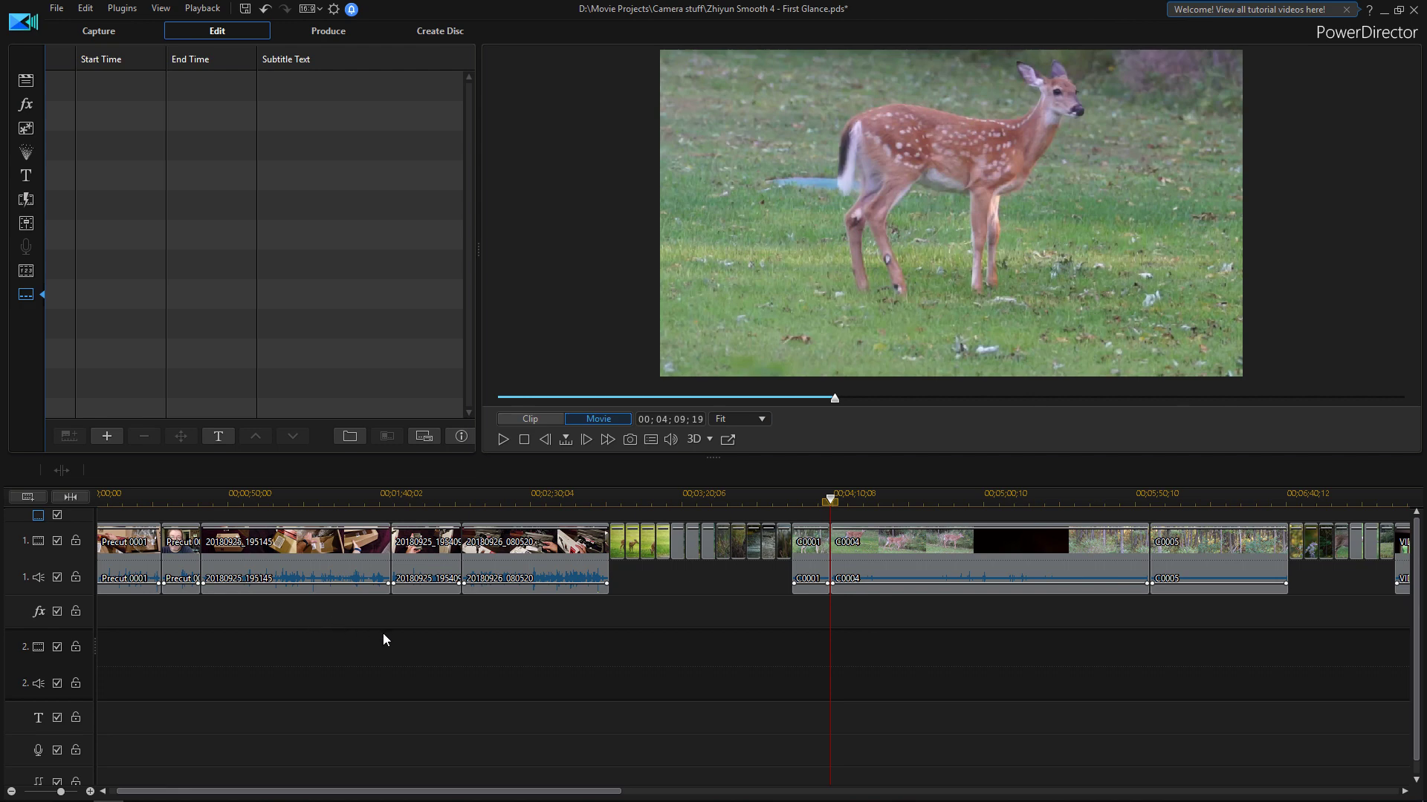
Select the 20180925_195145 clip on the timeline and show its Fix / Enhance tools
{"action": "left_click", "coordinate": [338, 546]}
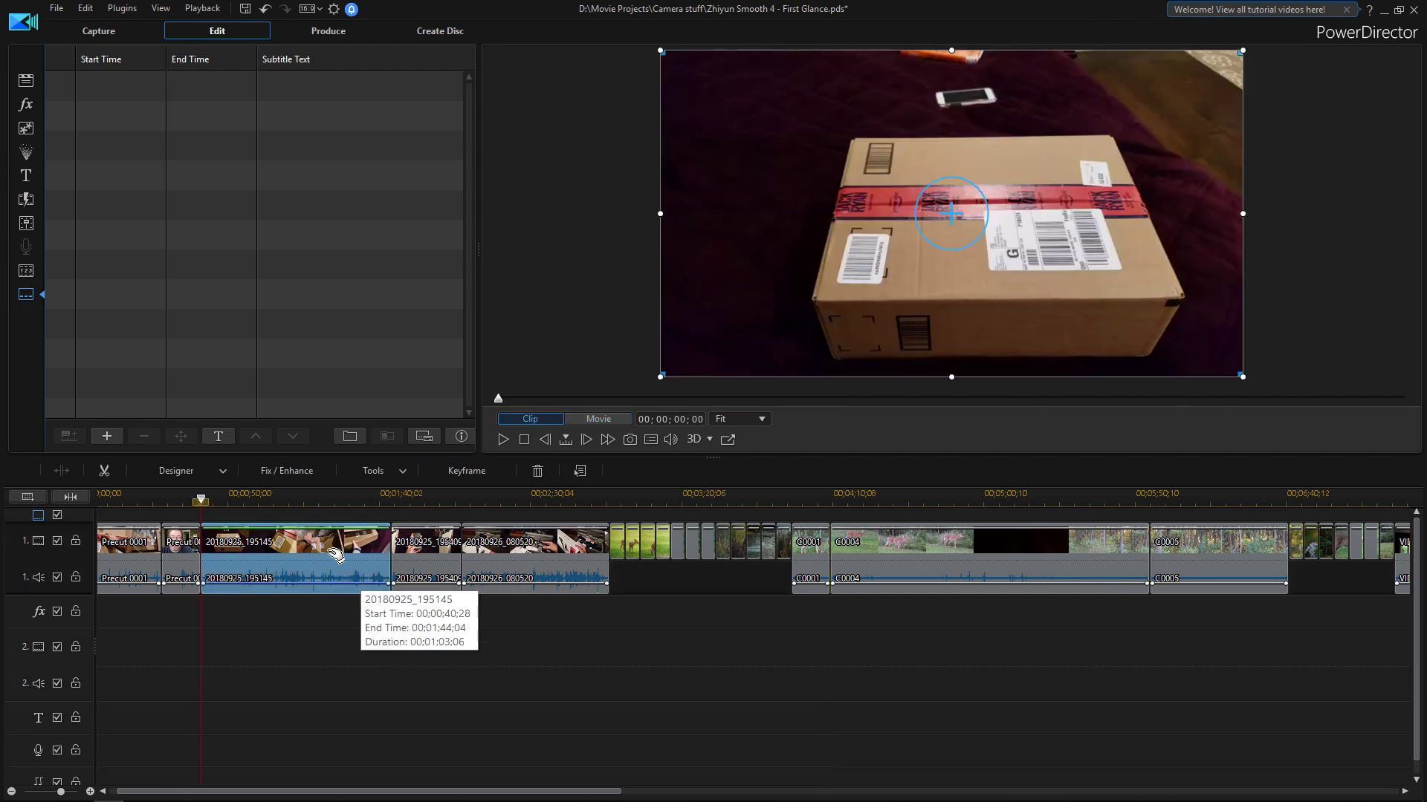
{"action": "left_click", "coordinate": [222, 473]}
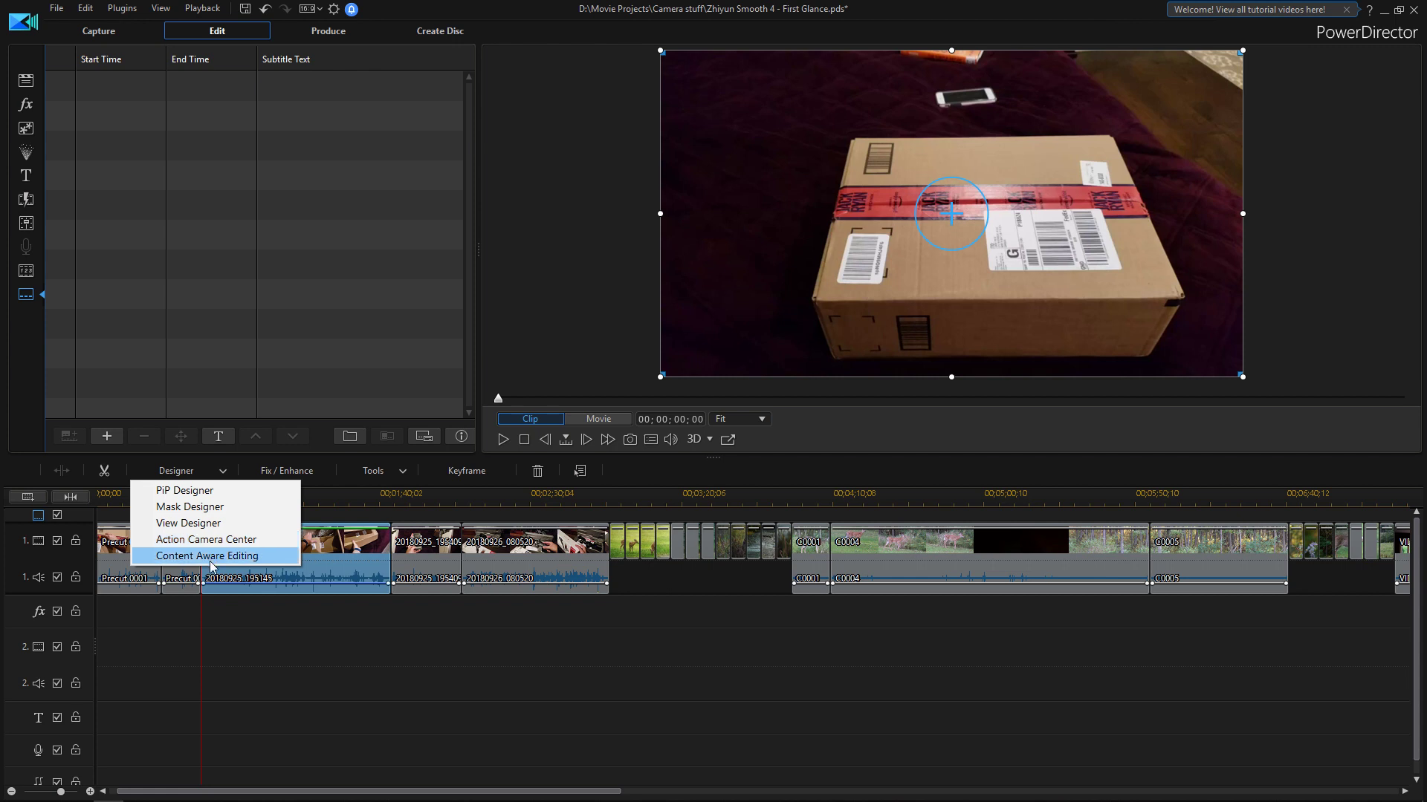
{"action": "left_click", "coordinate": [266, 626]}
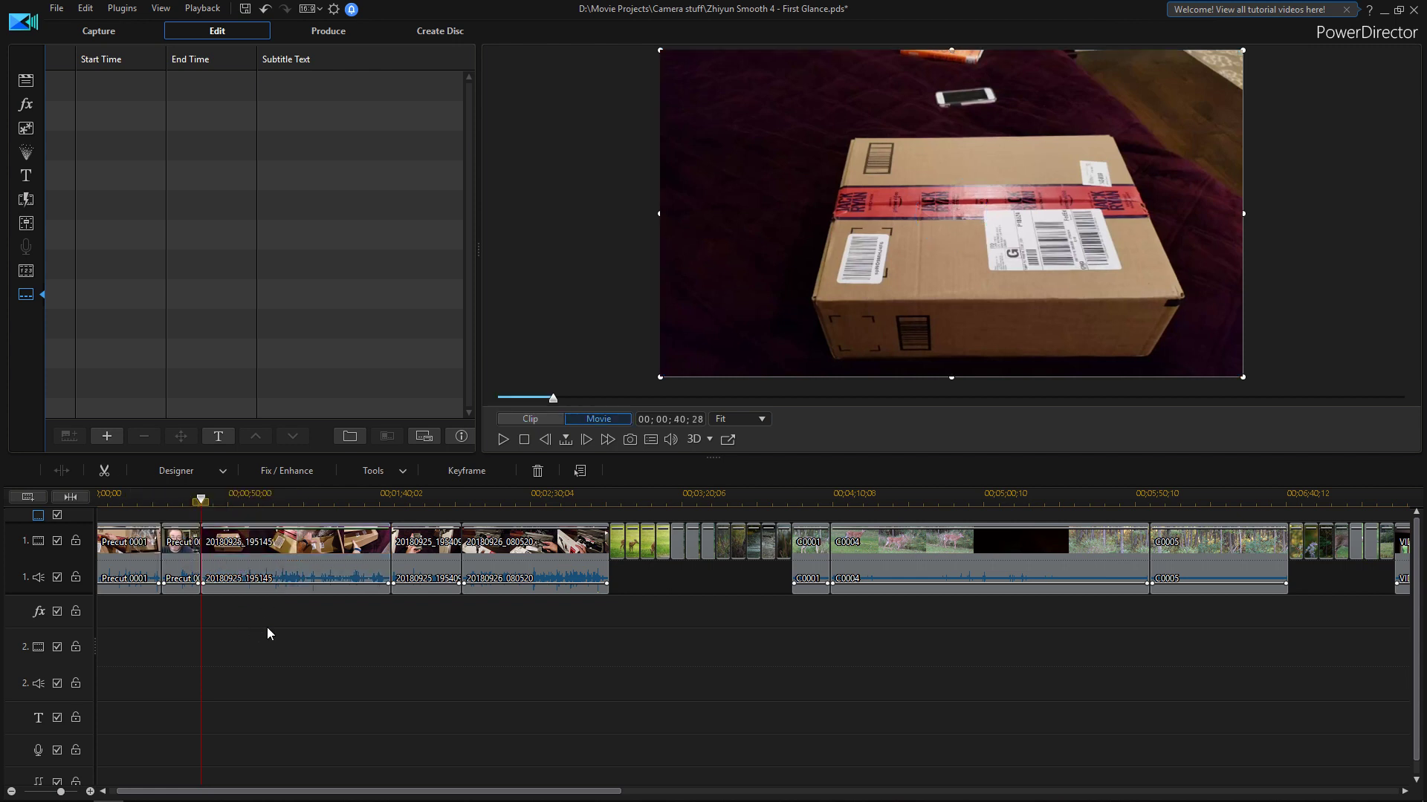
{"action": "left_click", "coordinate": [258, 567]}
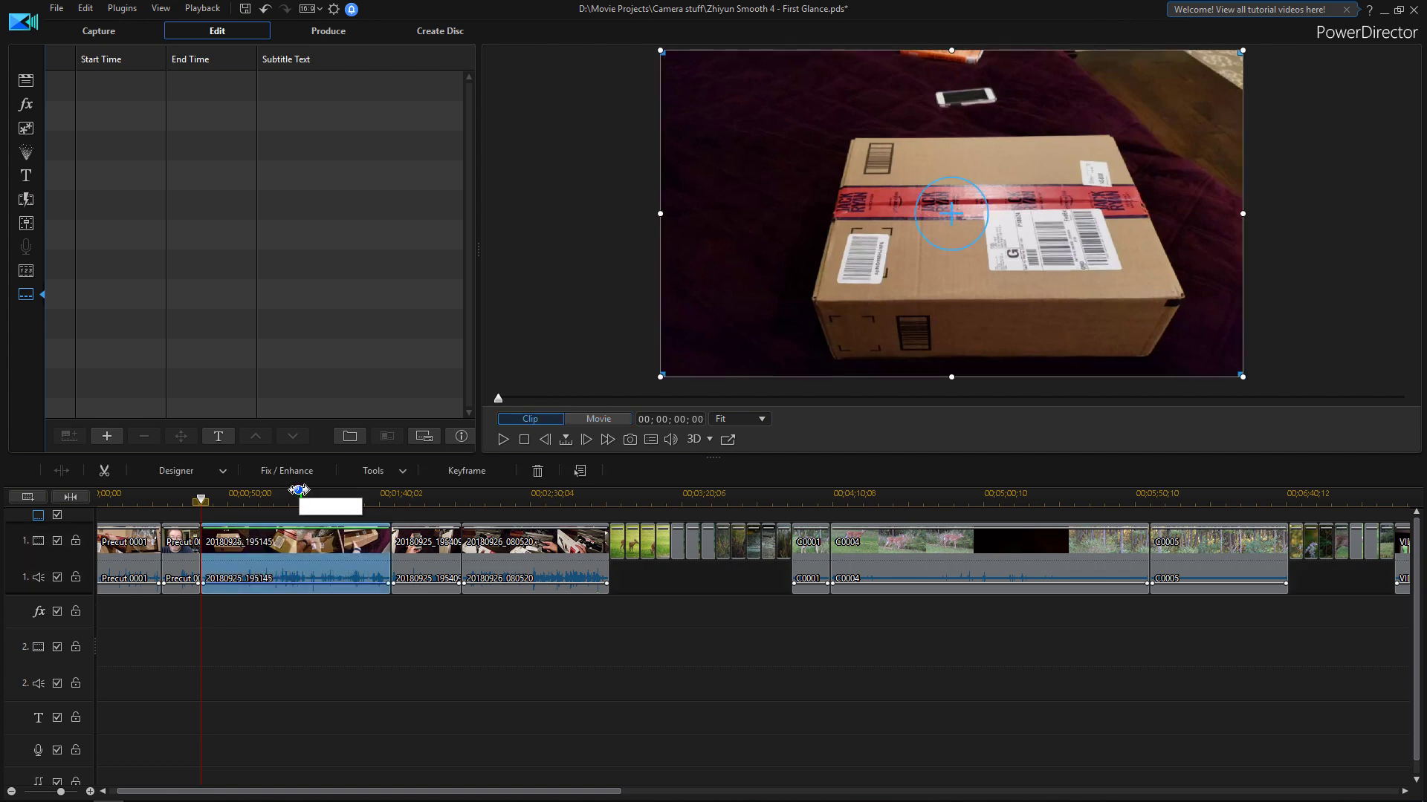
{"action": "left_click", "coordinate": [298, 473]}
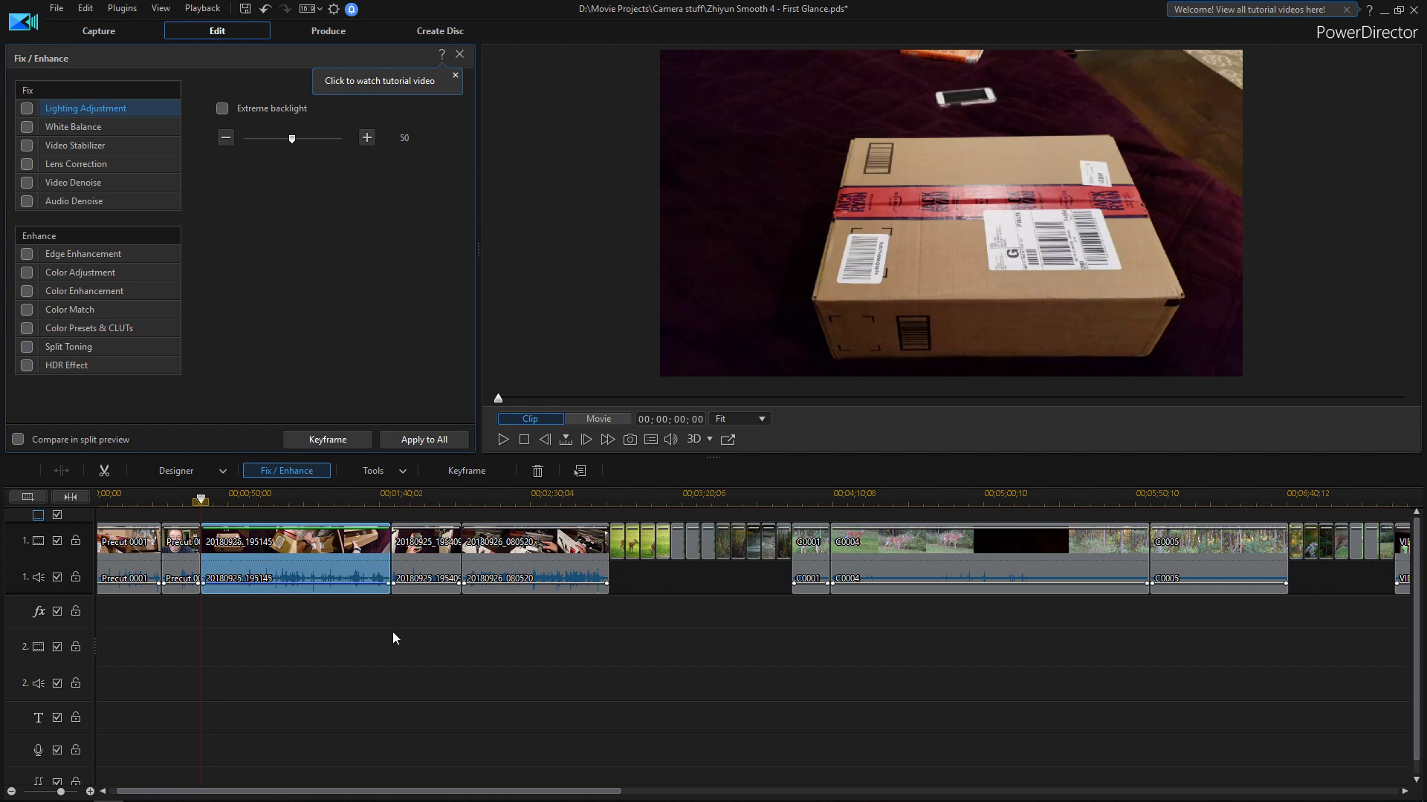
{"action": "left_click", "coordinate": [375, 471]}
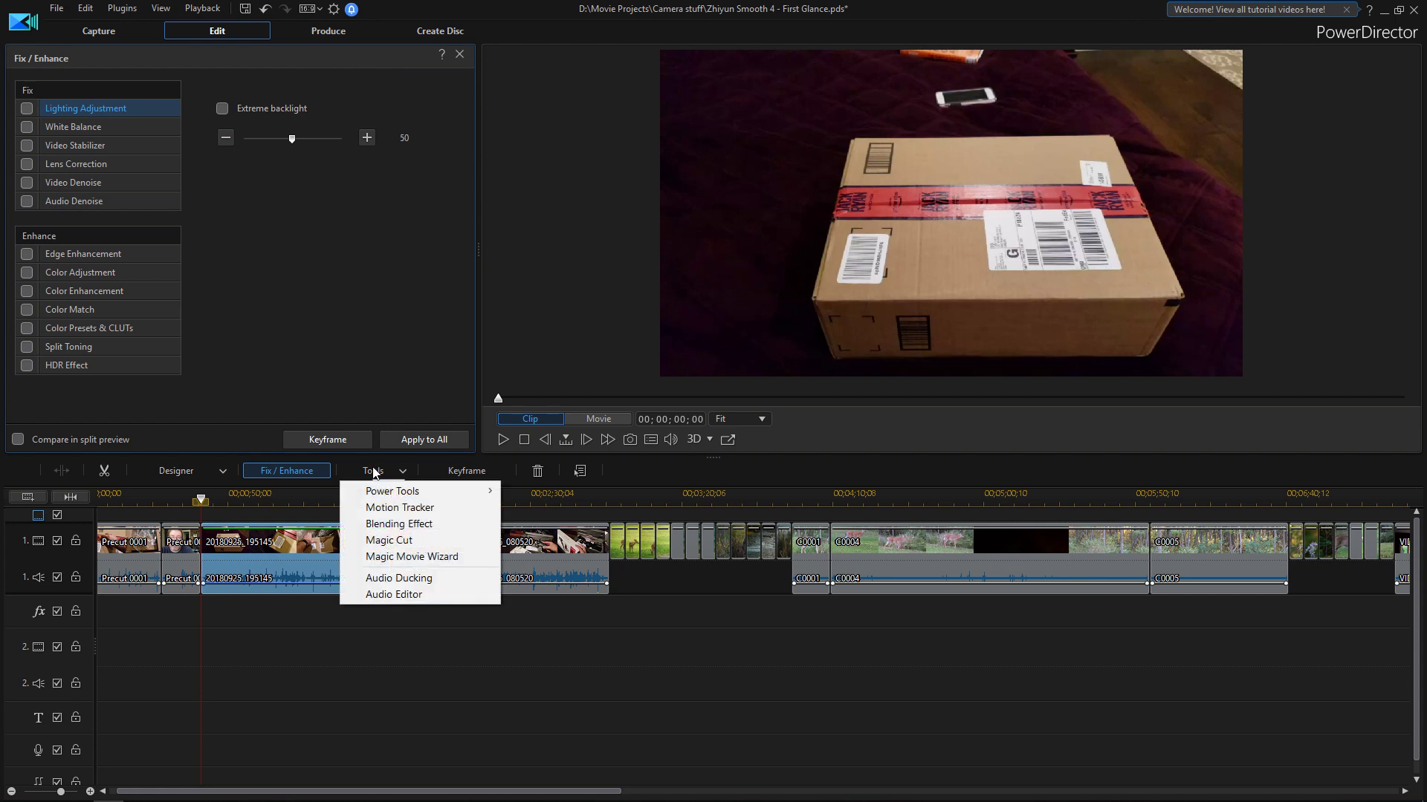
{"action": "mouse_move", "coordinate": [405, 495]}
{"action": "left_click", "coordinate": [309, 549]}
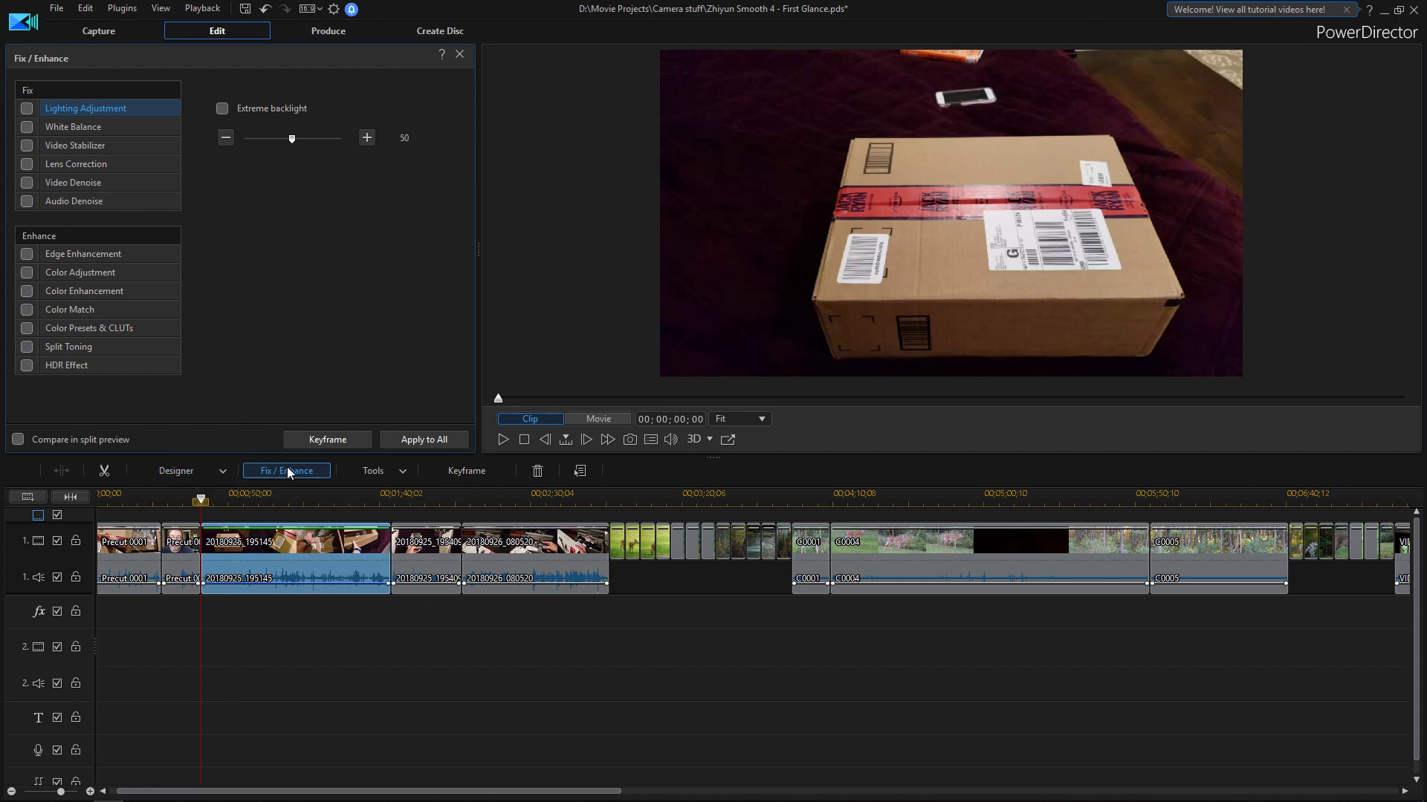
Open and dismiss the box clip's context menu, returning to the empty Subtitle Room
{"action": "right_click", "coordinate": [311, 554]}
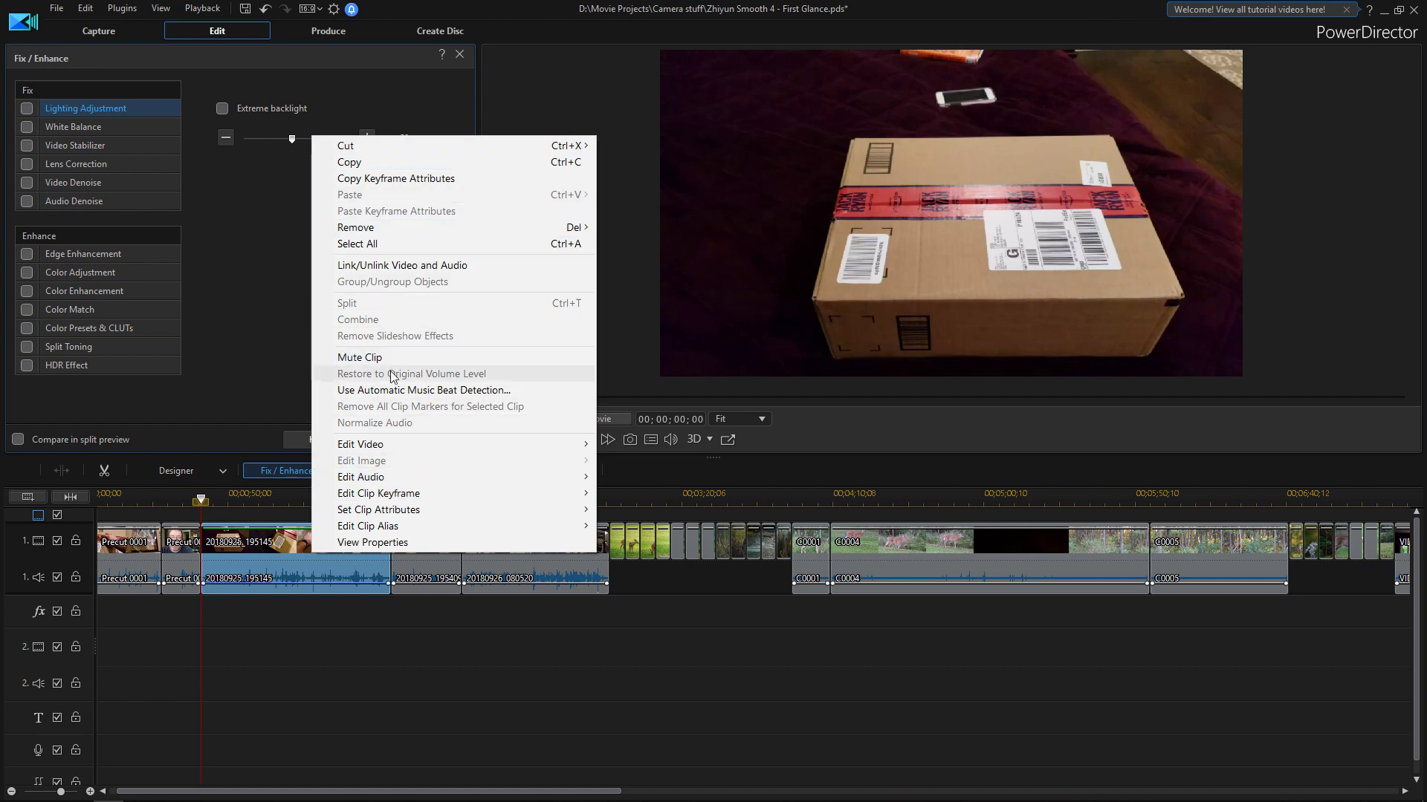
{"action": "left_click", "coordinate": [343, 572]}
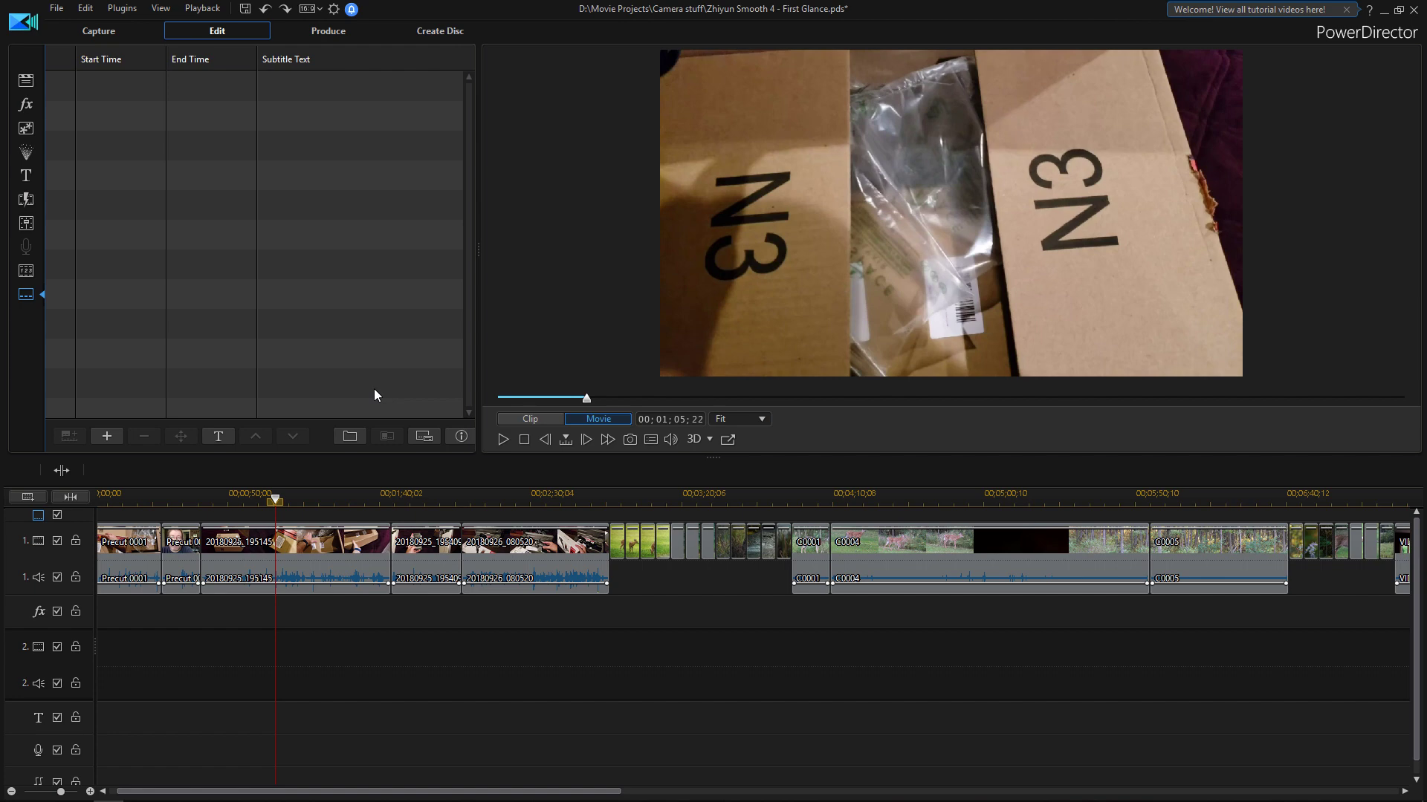
Set the 20180925_195145 clip's Video Speed multiplier to 4.000 through Power Tools
{"action": "right_click", "coordinate": [313, 547]}
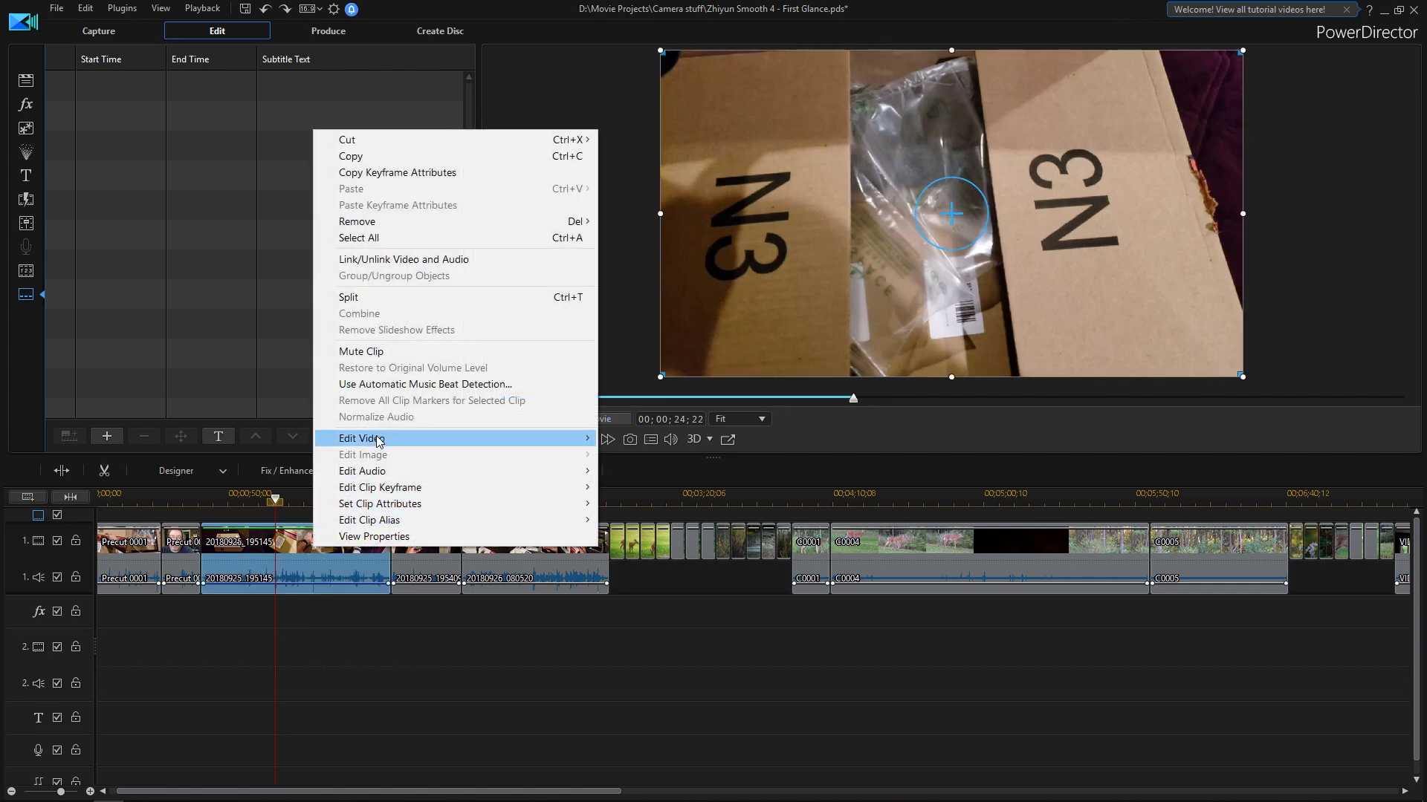
{"action": "mouse_move", "coordinate": [380, 442]}
{"action": "mouse_move", "coordinate": [674, 457]}
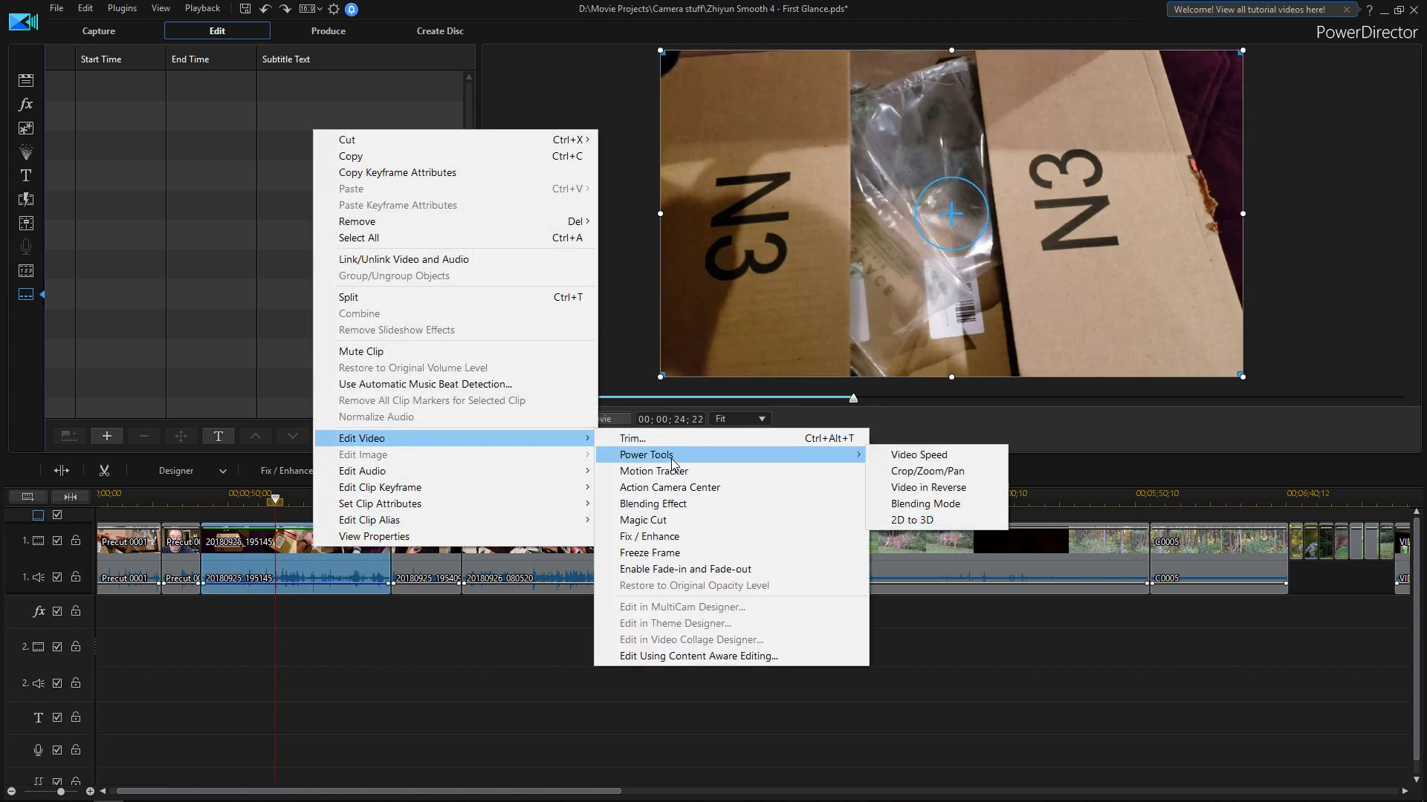
{"action": "left_click", "coordinate": [929, 456]}
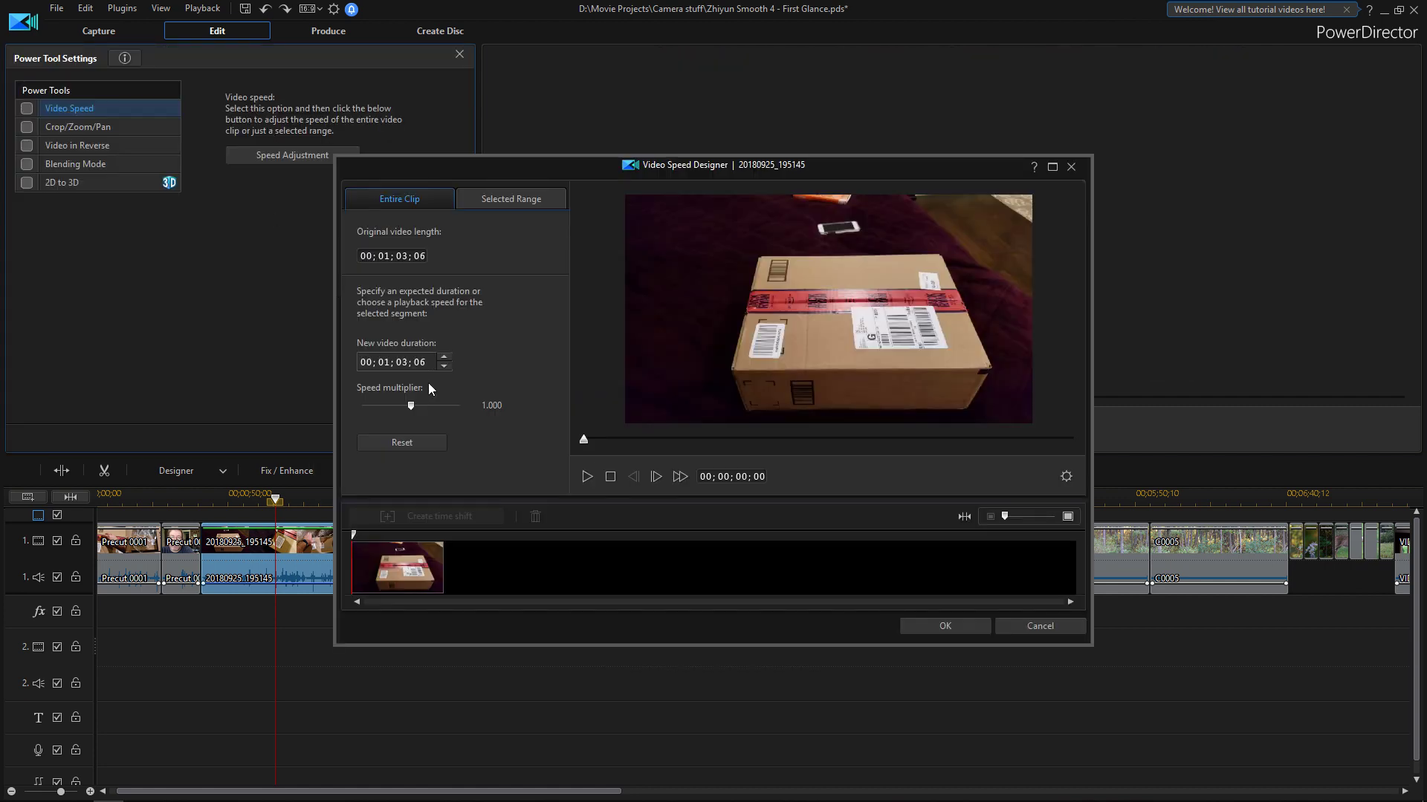
{"action": "left_click_drag", "start_coordinate": [410, 405], "coordinate": [419, 409]}
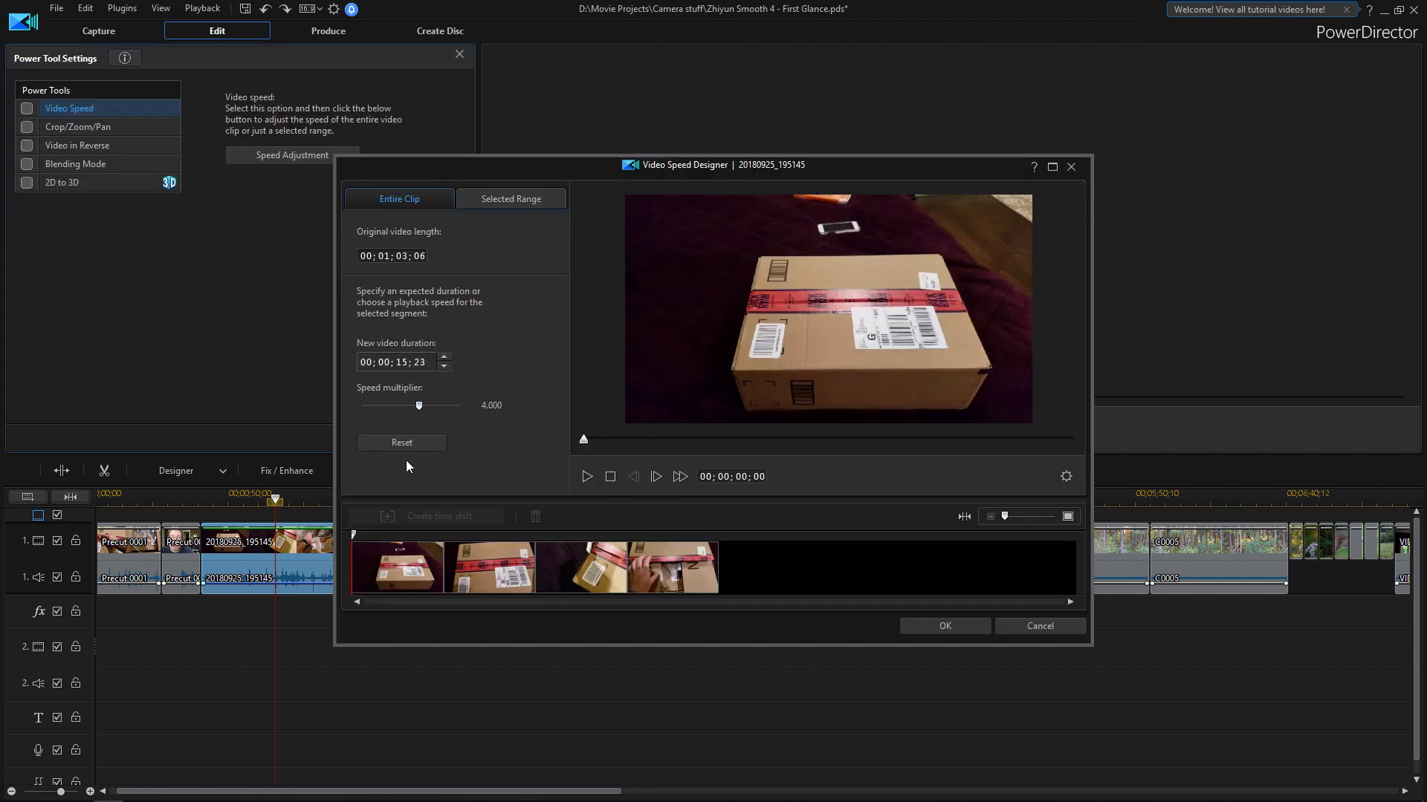
{"action": "left_click", "coordinate": [944, 626]}
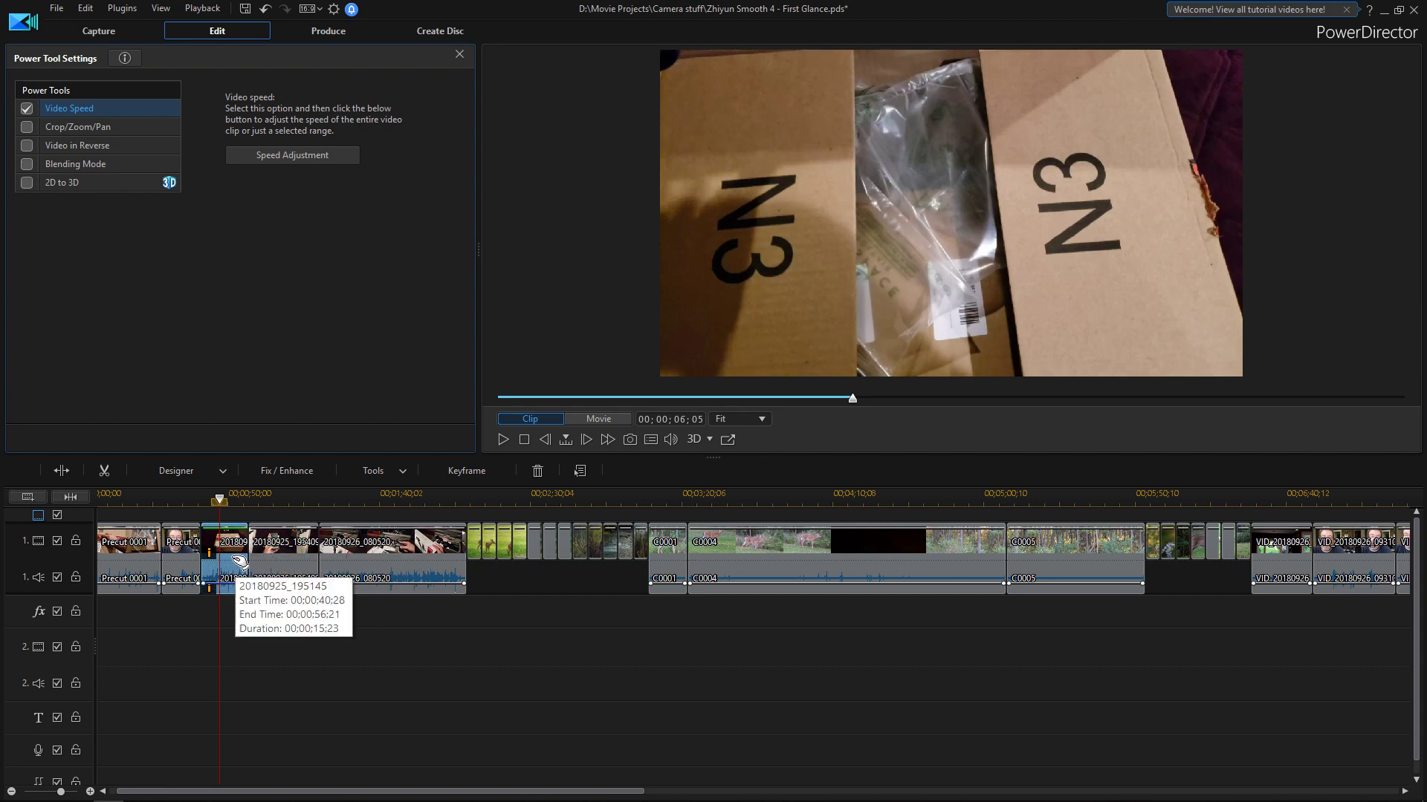
{"action": "right_click", "coordinate": [235, 559]}
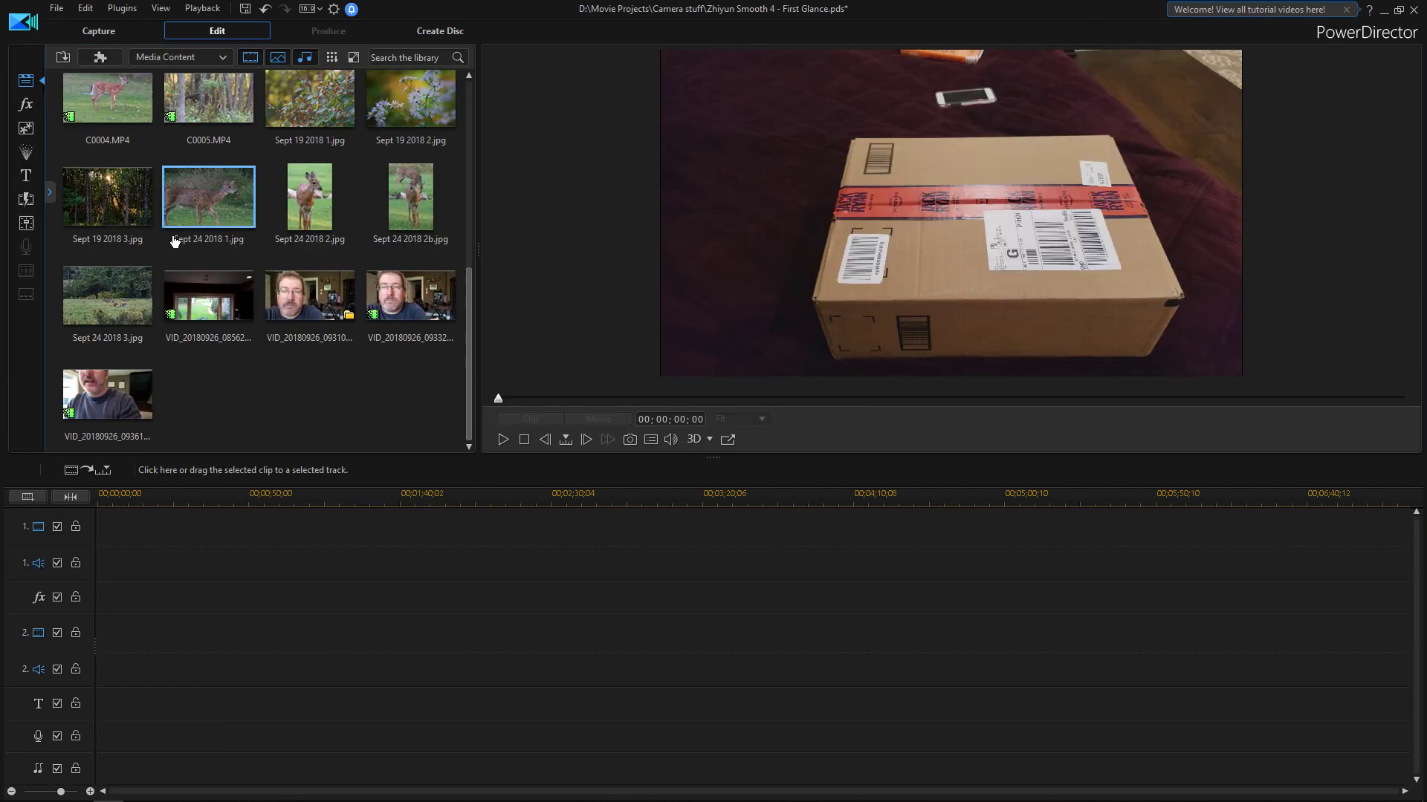
Scroll up through the Media Room library with the timeline now empty
{"action": "scroll", "coordinate": [172, 246], "scroll_direction": "up", "scroll_amount": 5}
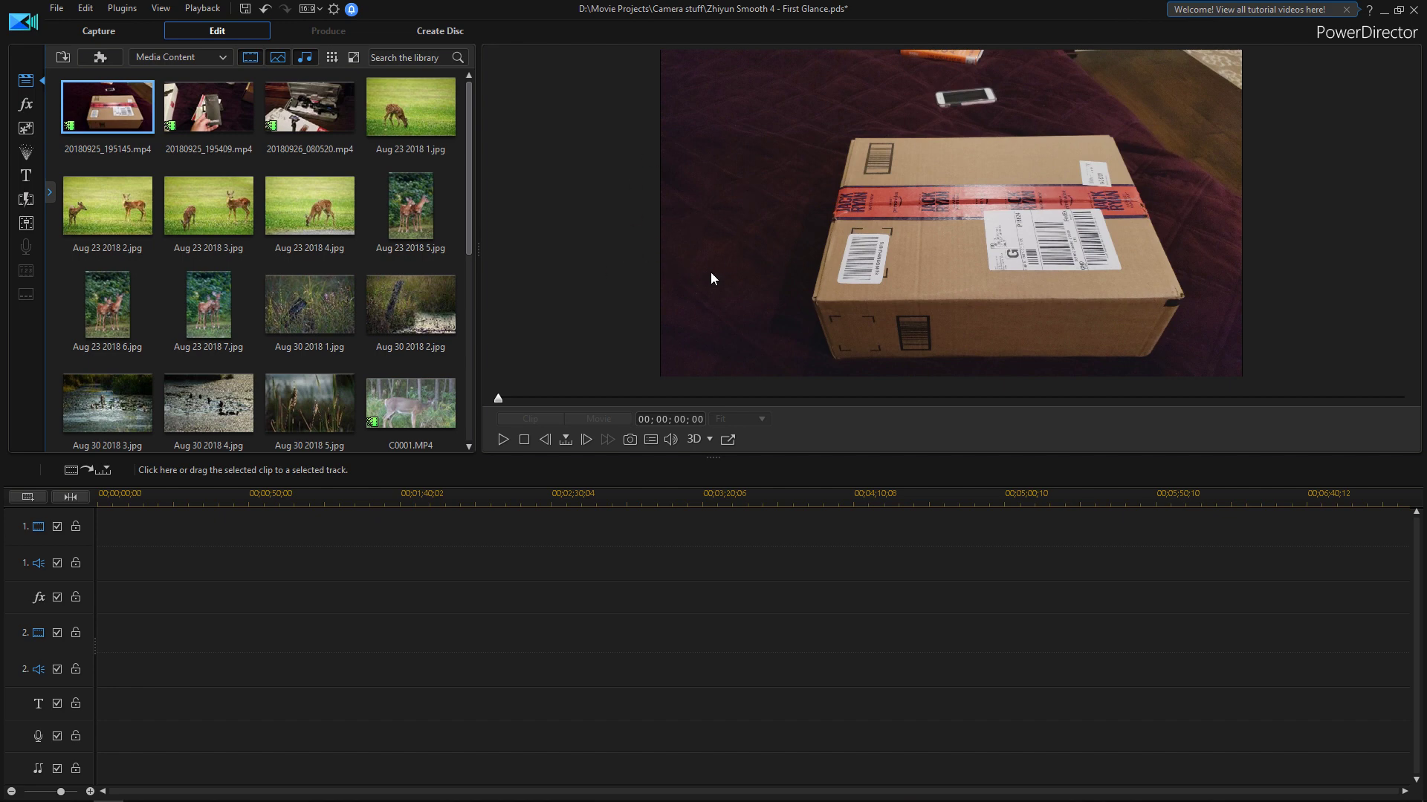
Play and pause 20180925_195409.mp4, then bring up the context menu of 20180925_195145.mp4
{"action": "left_click", "coordinate": [217, 112]}
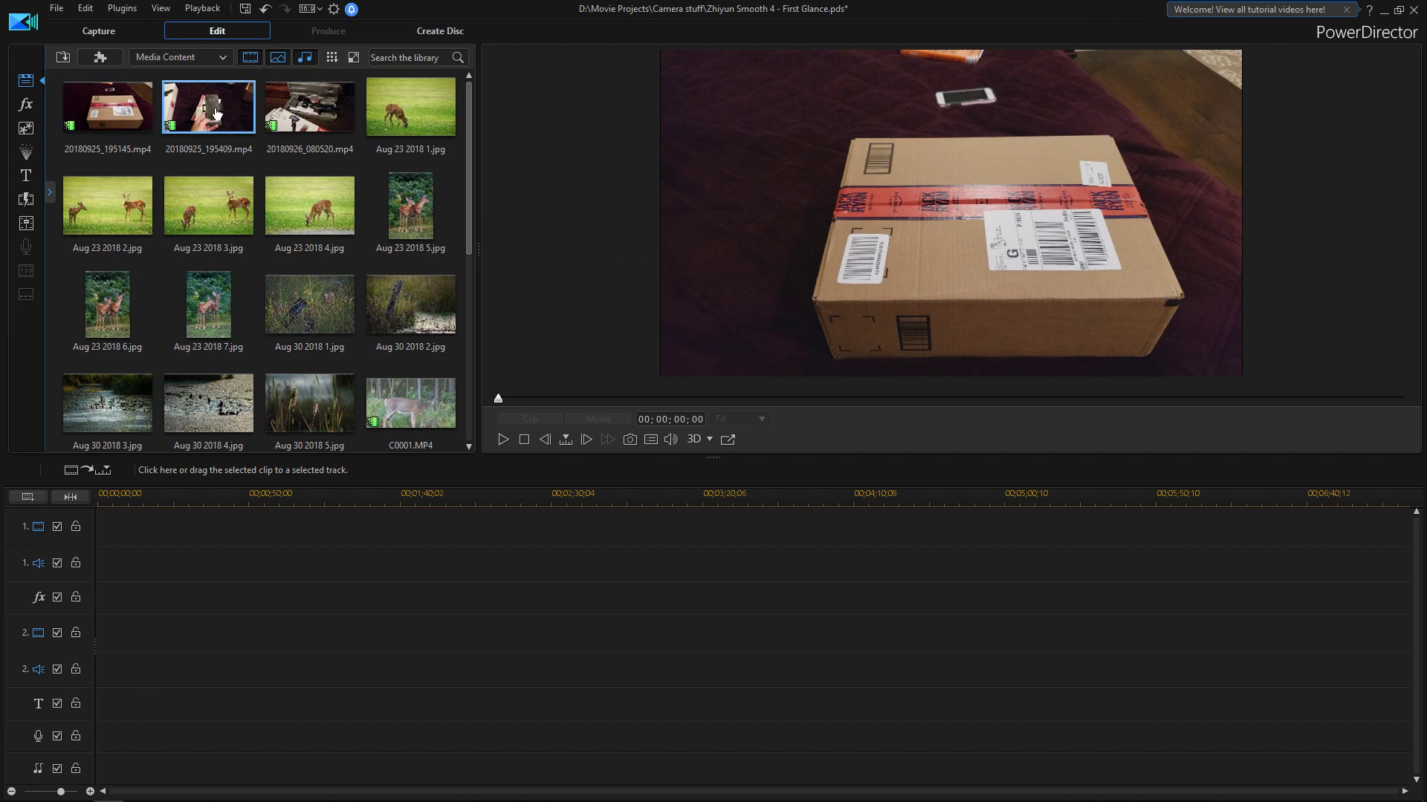
{"action": "key", "text": "space"}
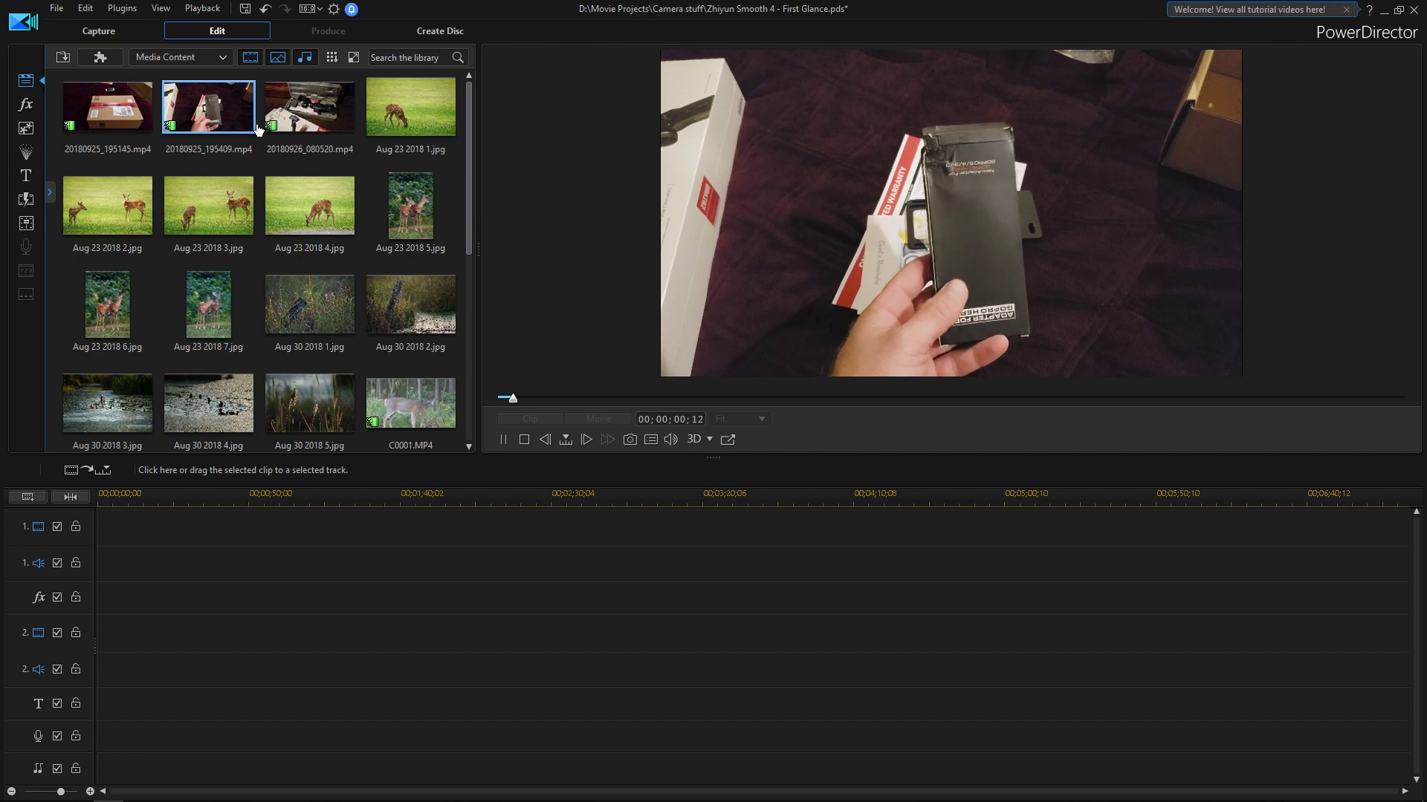
{"action": "left_click", "coordinate": [507, 443]}
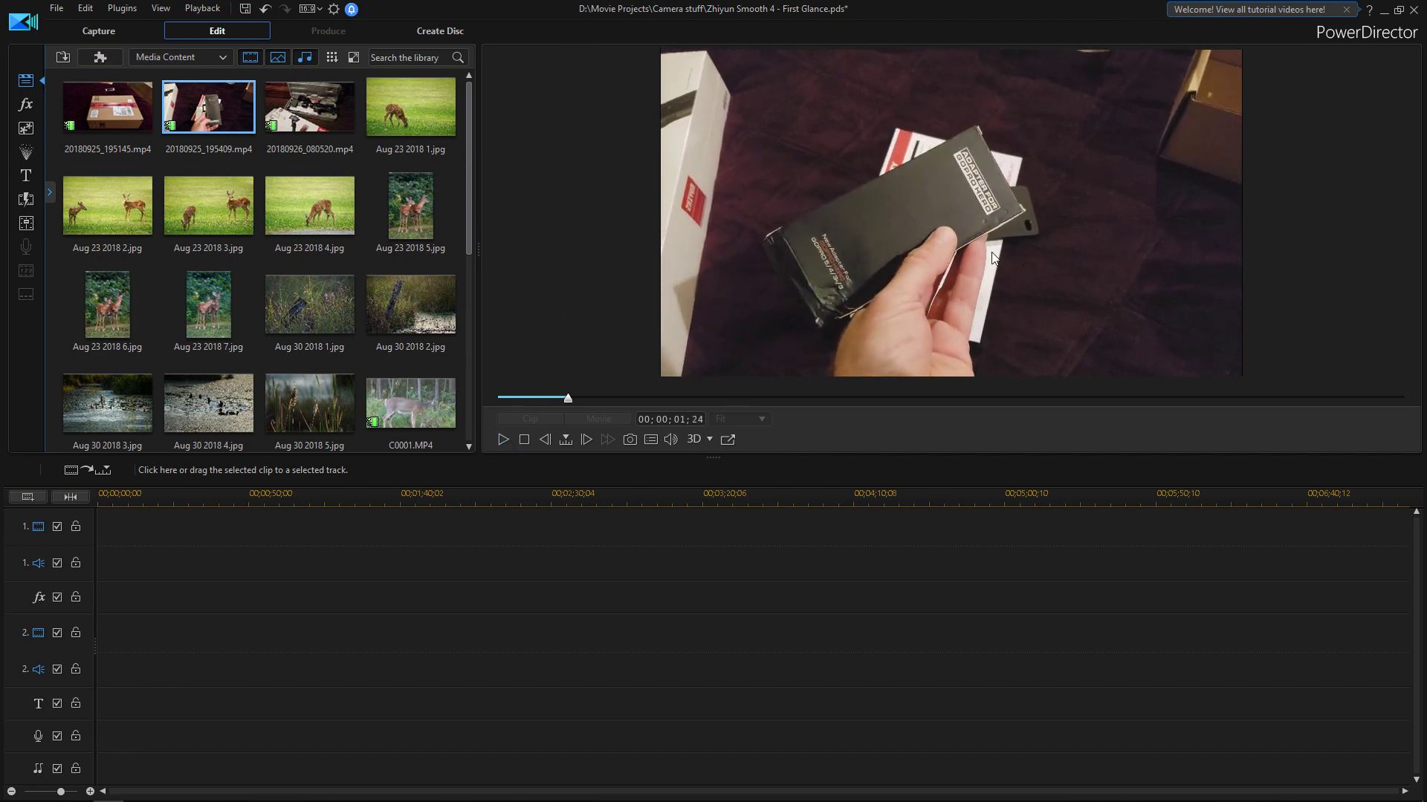
{"action": "left_click", "coordinate": [102, 111]}
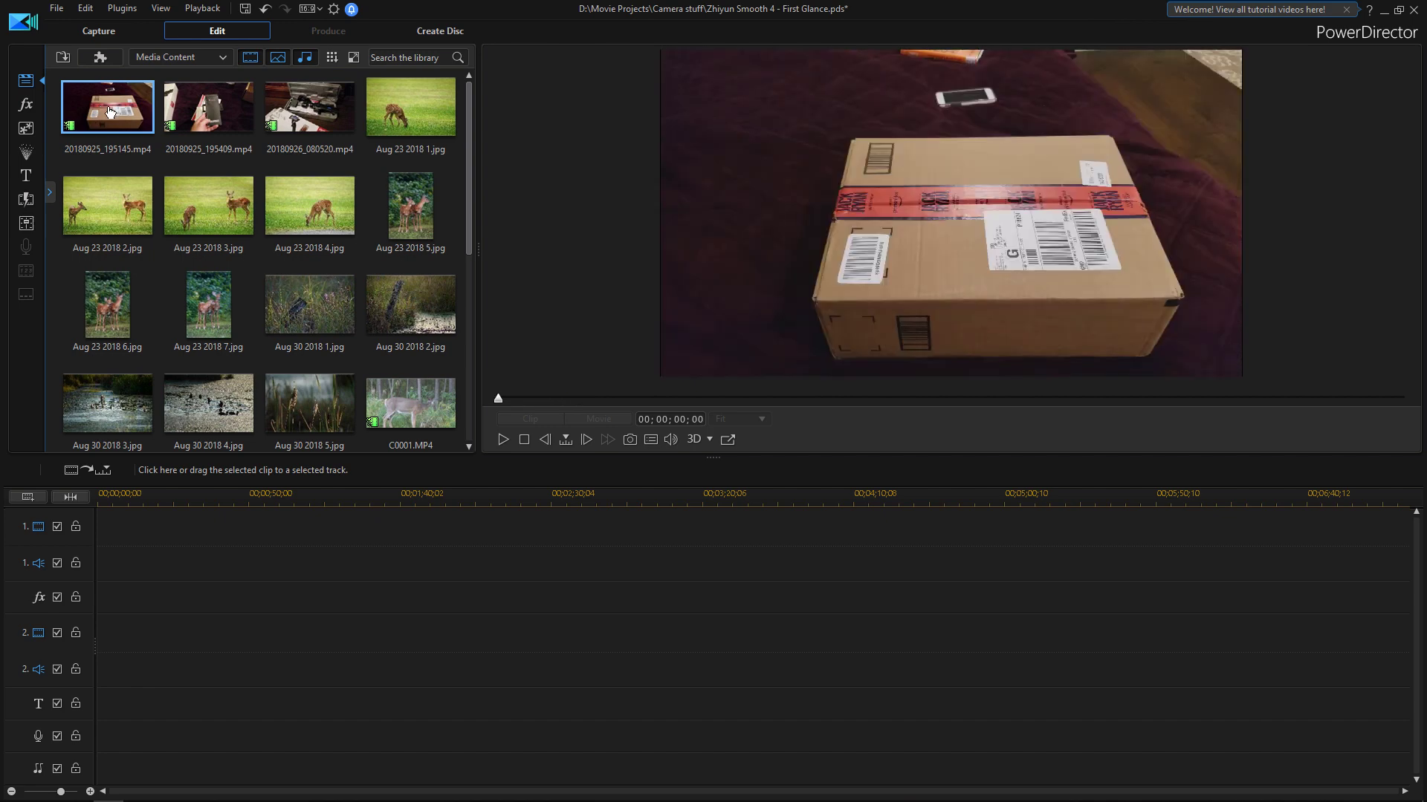
{"action": "right_click", "coordinate": [112, 106]}
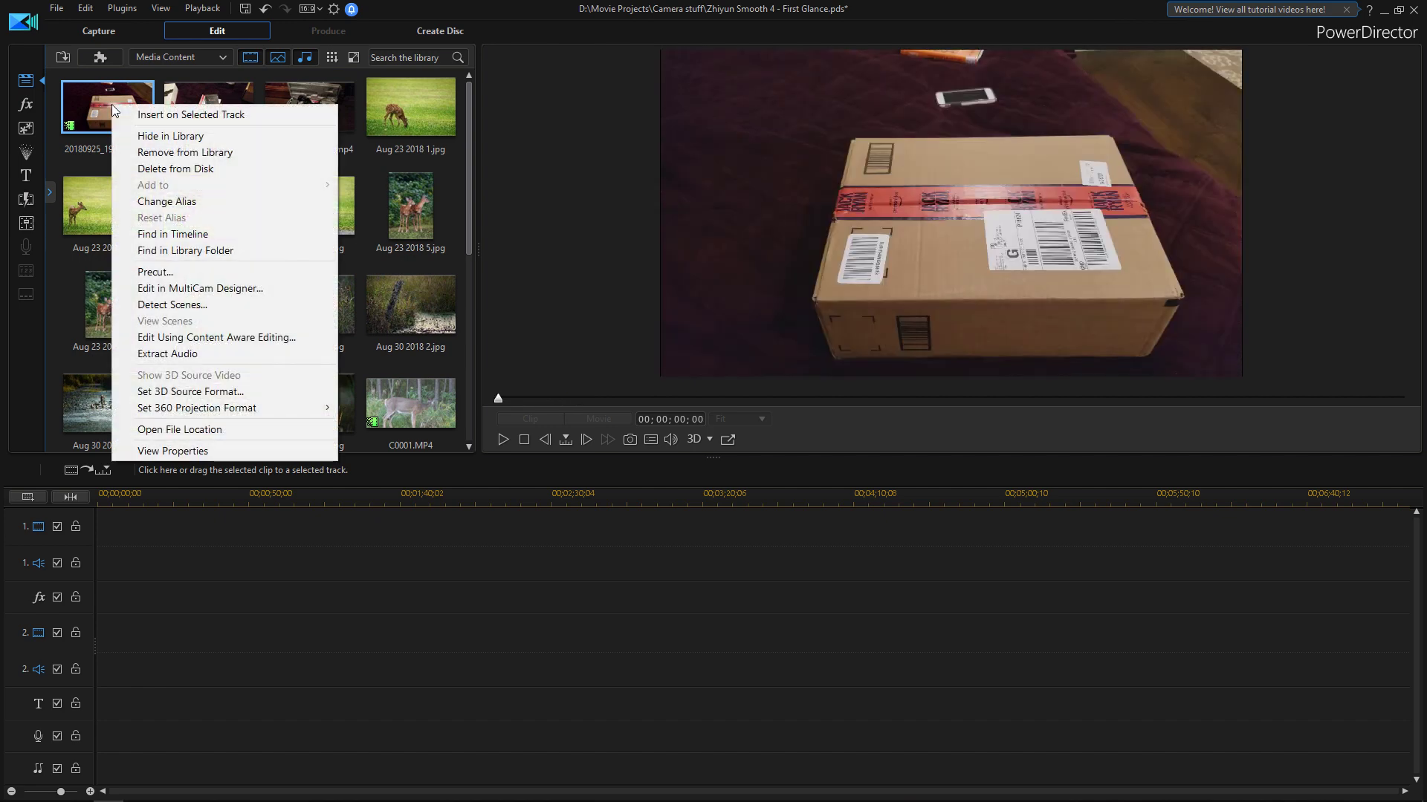
Precut 20180925_195145 from 00;00;10;25 to 00;00;38;28 and confirm it
{"action": "left_click", "coordinate": [160, 272]}
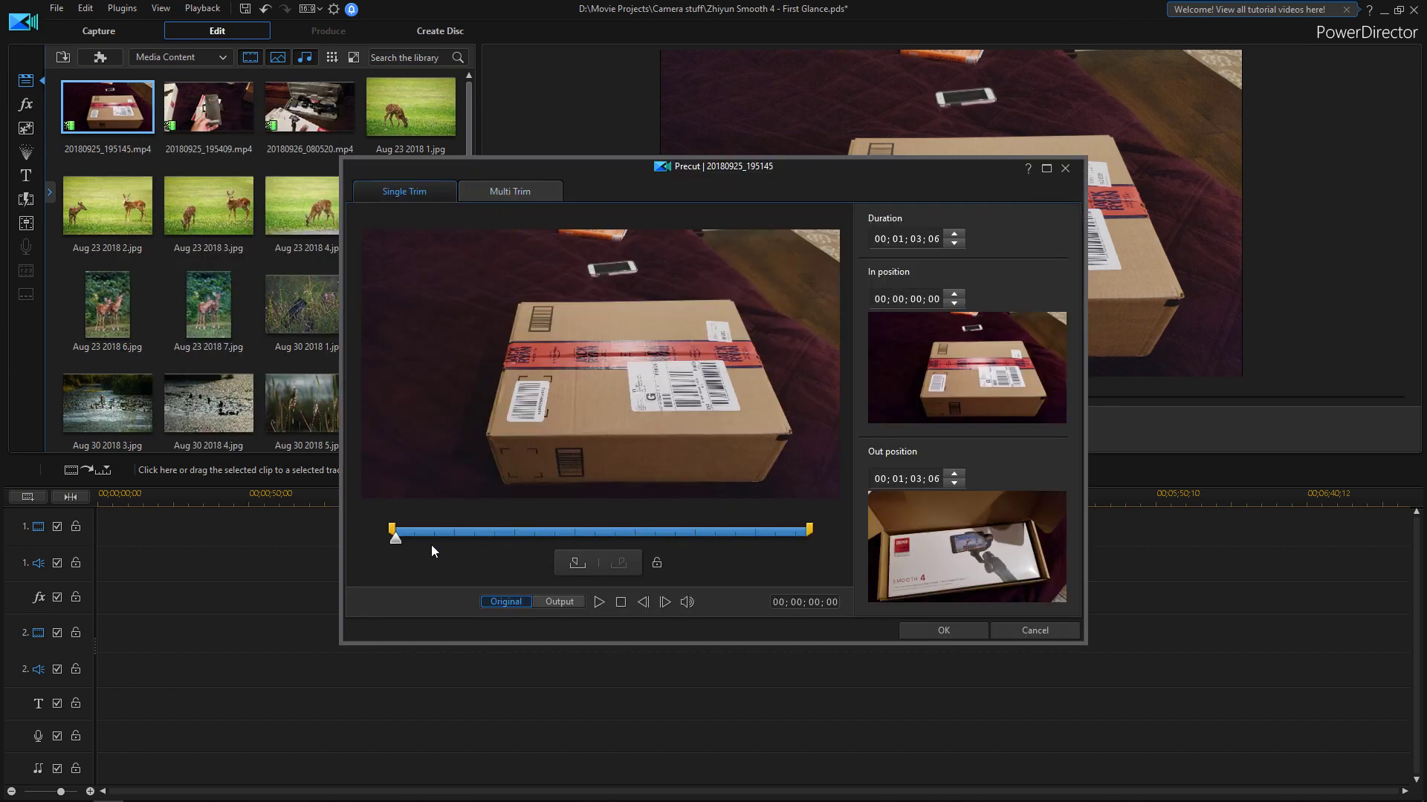
{"action": "left_click", "coordinate": [465, 533]}
{"action": "key", "text": "i"}
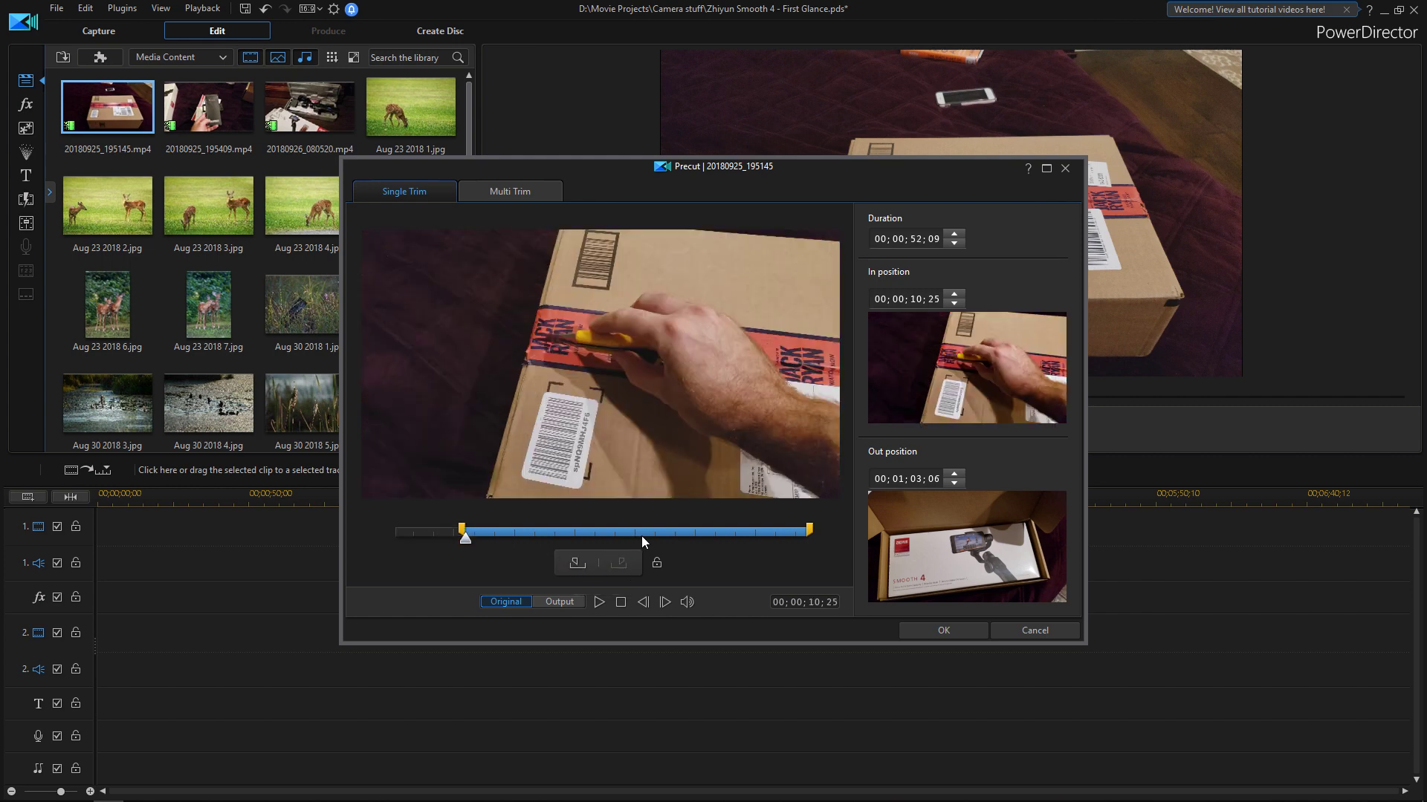
{"action": "left_click", "coordinate": [644, 536]}
{"action": "left_click", "coordinate": [621, 565]}
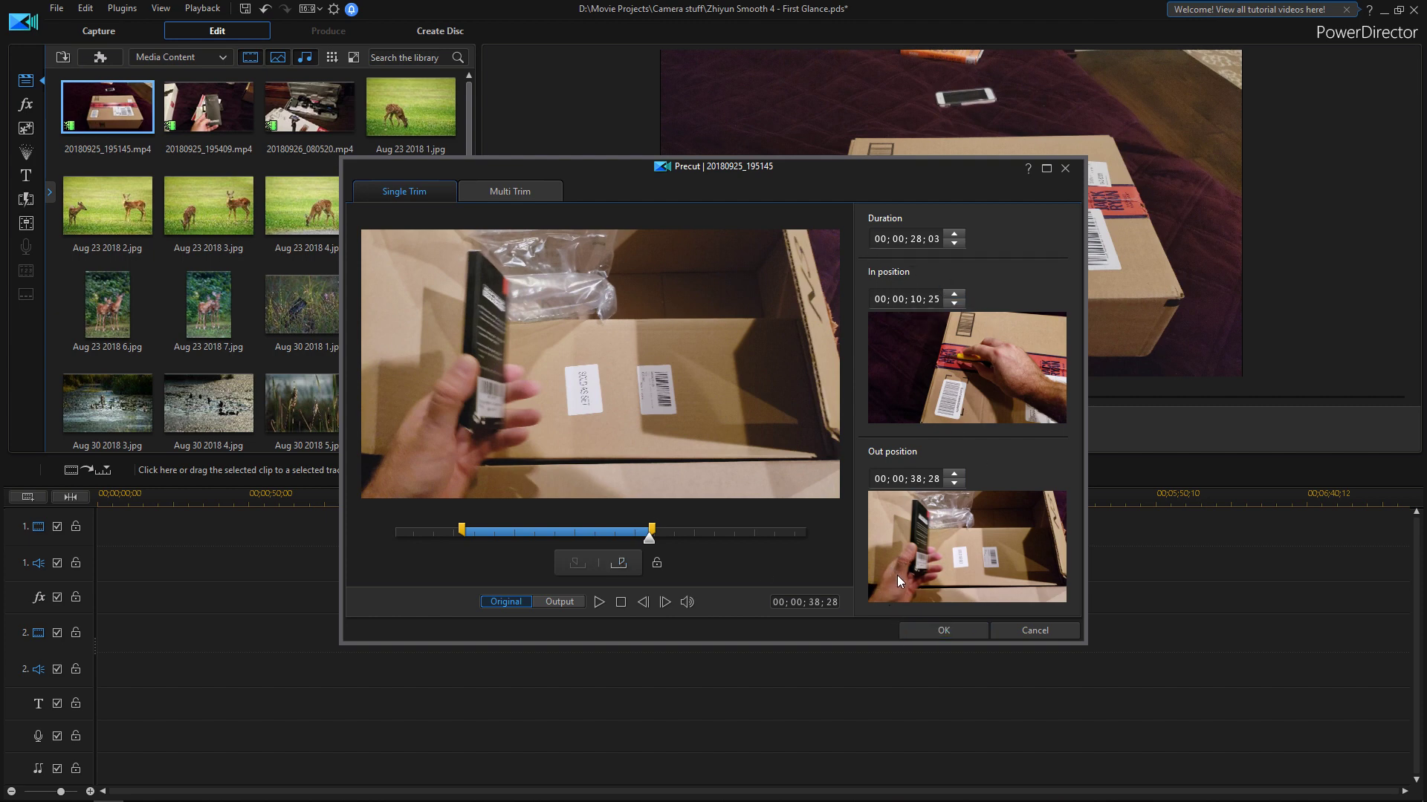
{"action": "left_click", "coordinate": [940, 629]}
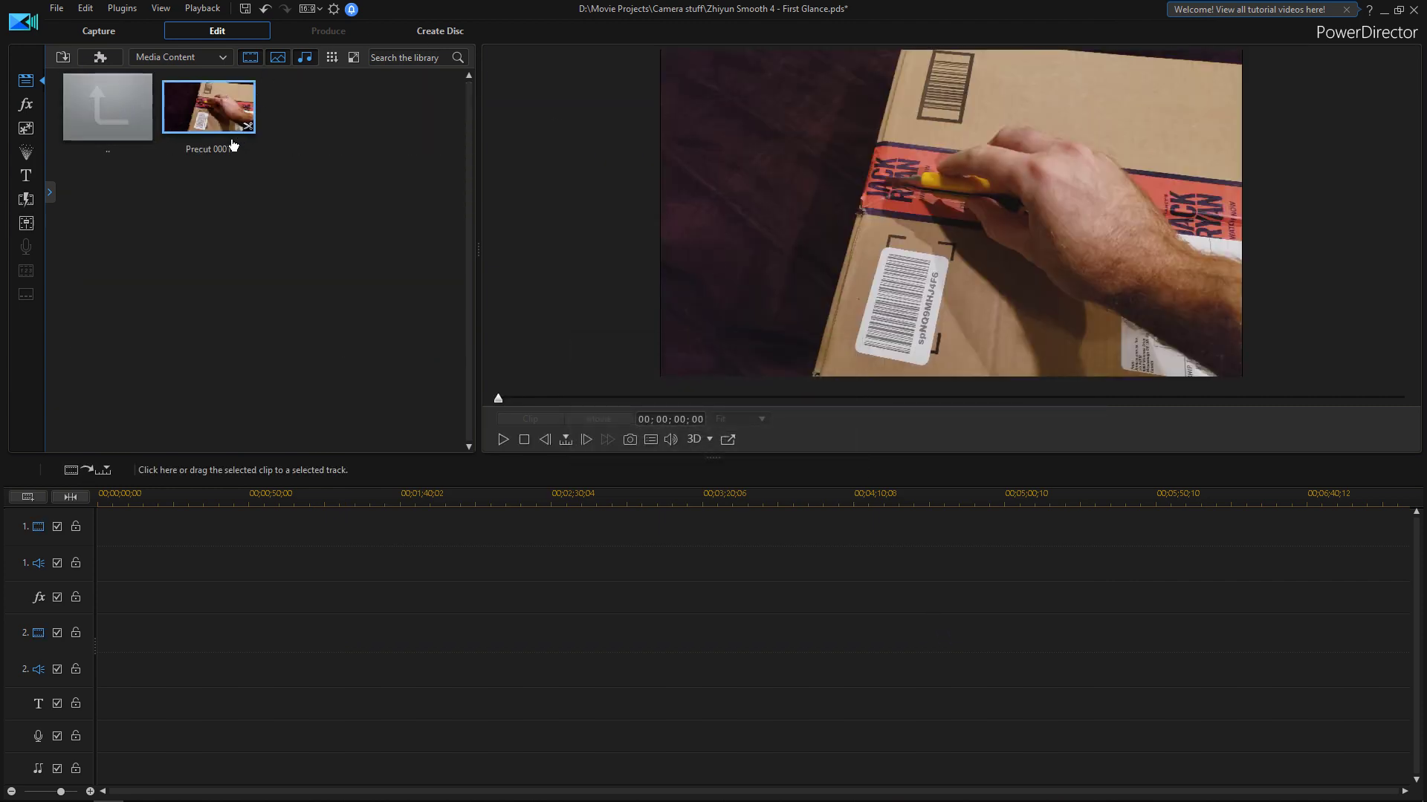
Drag Precut 0001 to the start of video track 1, then return to the full media library
{"action": "left_click_drag", "start_coordinate": [231, 113], "coordinate": [98, 564]}
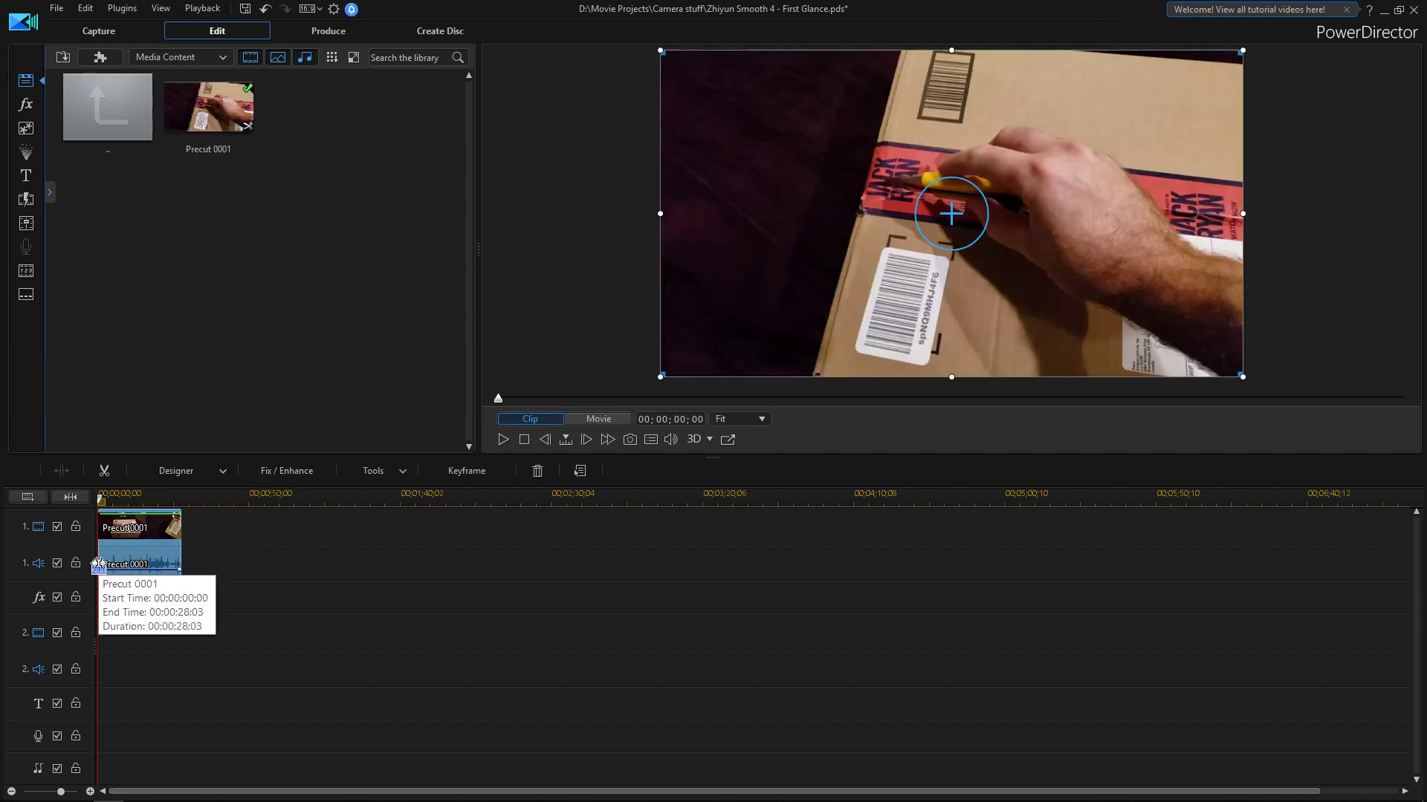
{"action": "left_click", "coordinate": [99, 111]}
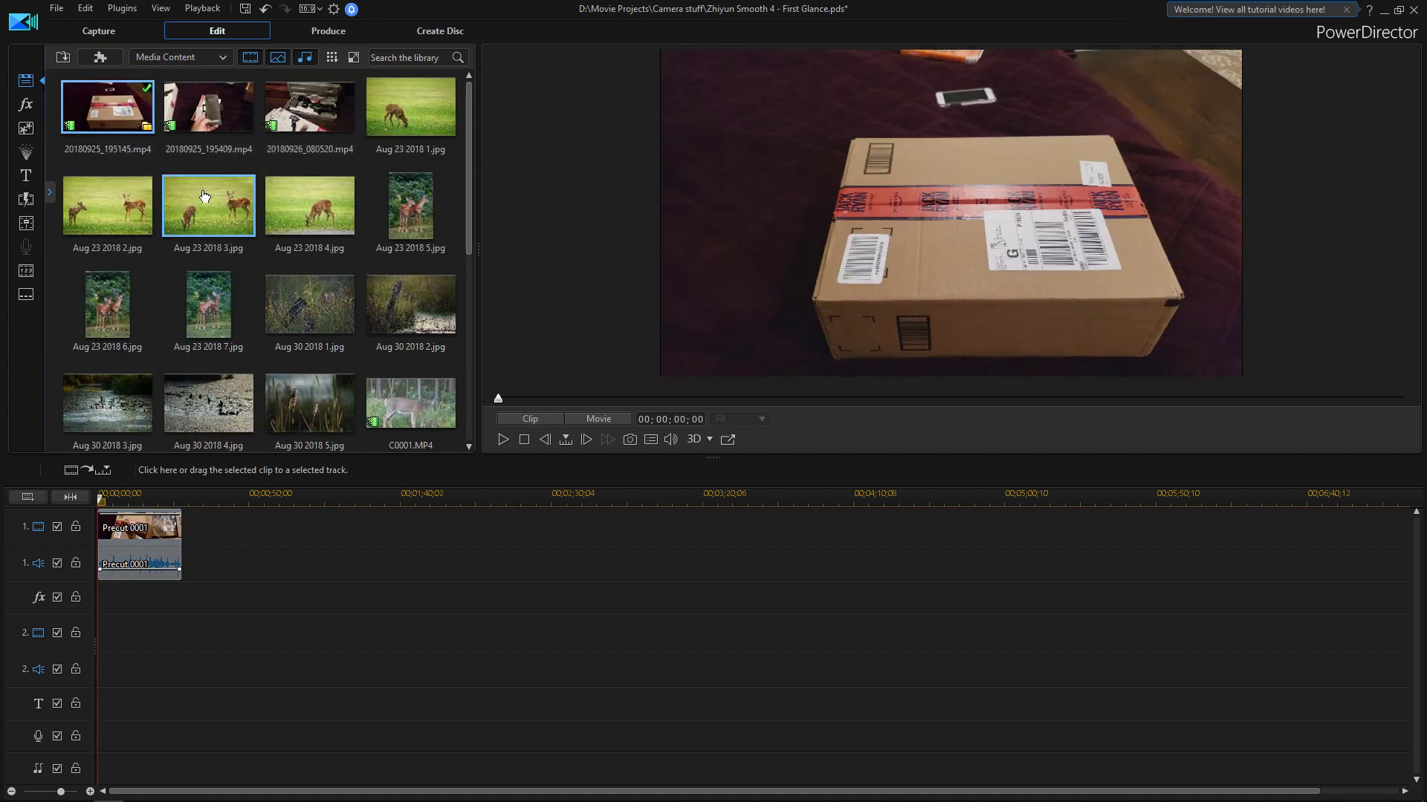
{"action": "left_click", "coordinate": [235, 84]}
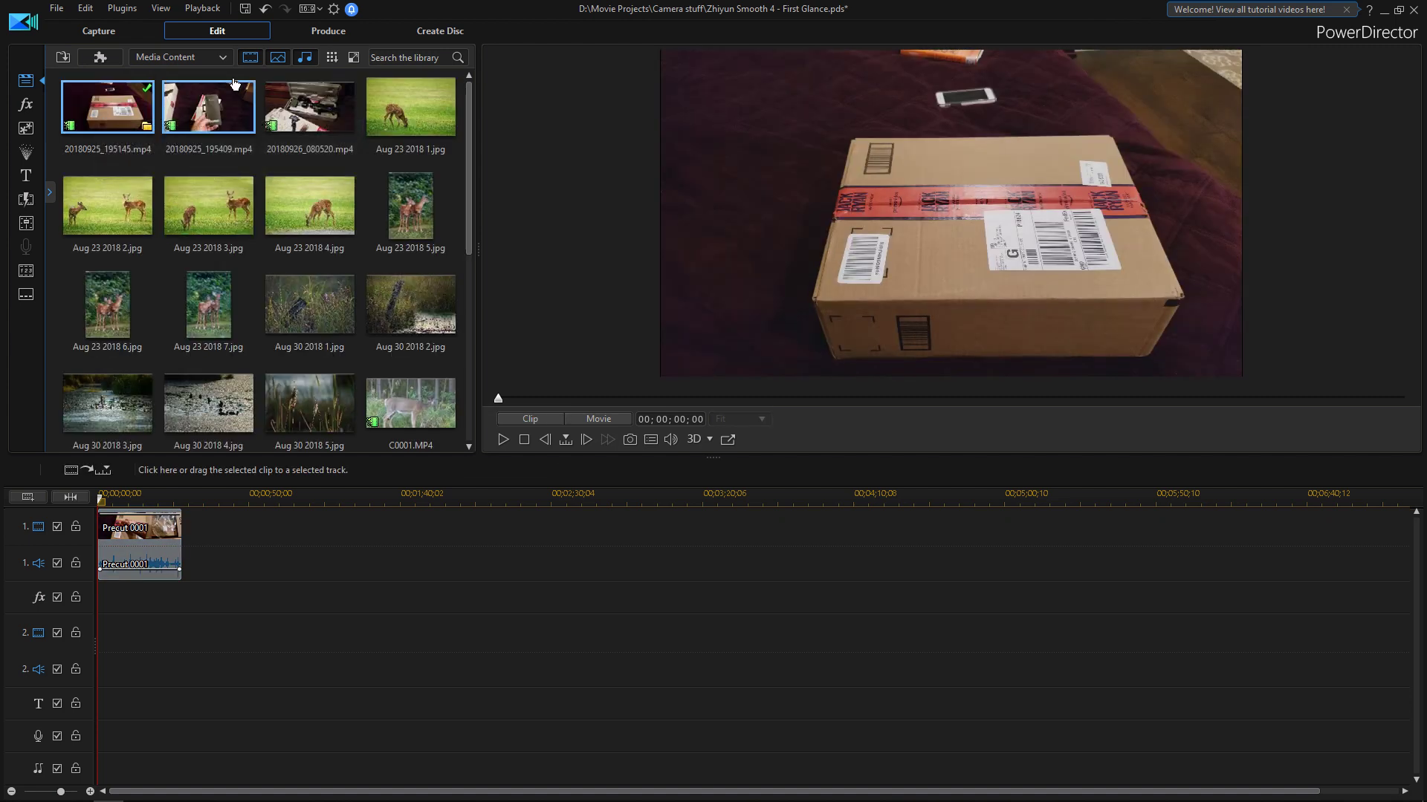
{"action": "left_click", "coordinate": [147, 127]}
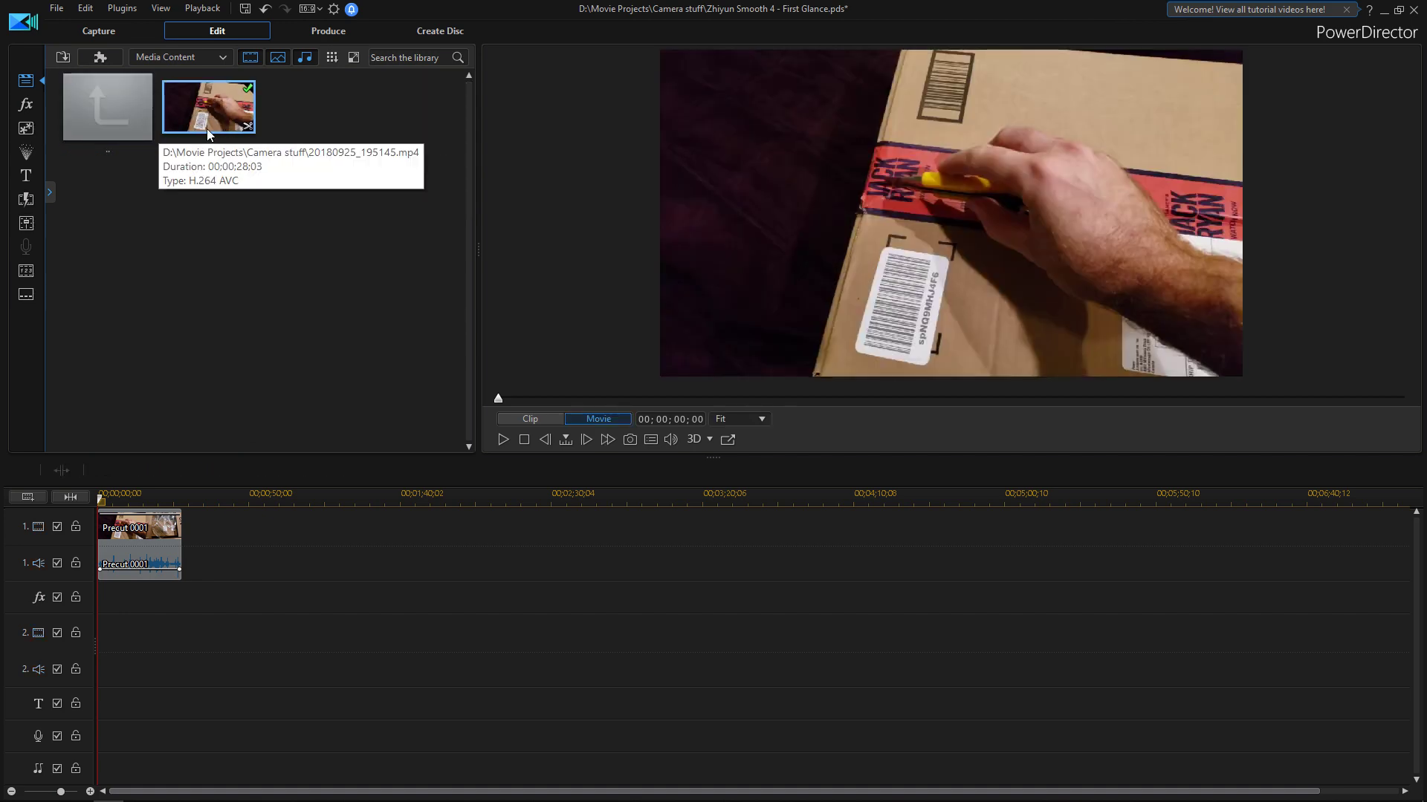
{"action": "double_click", "coordinate": [99, 112]}
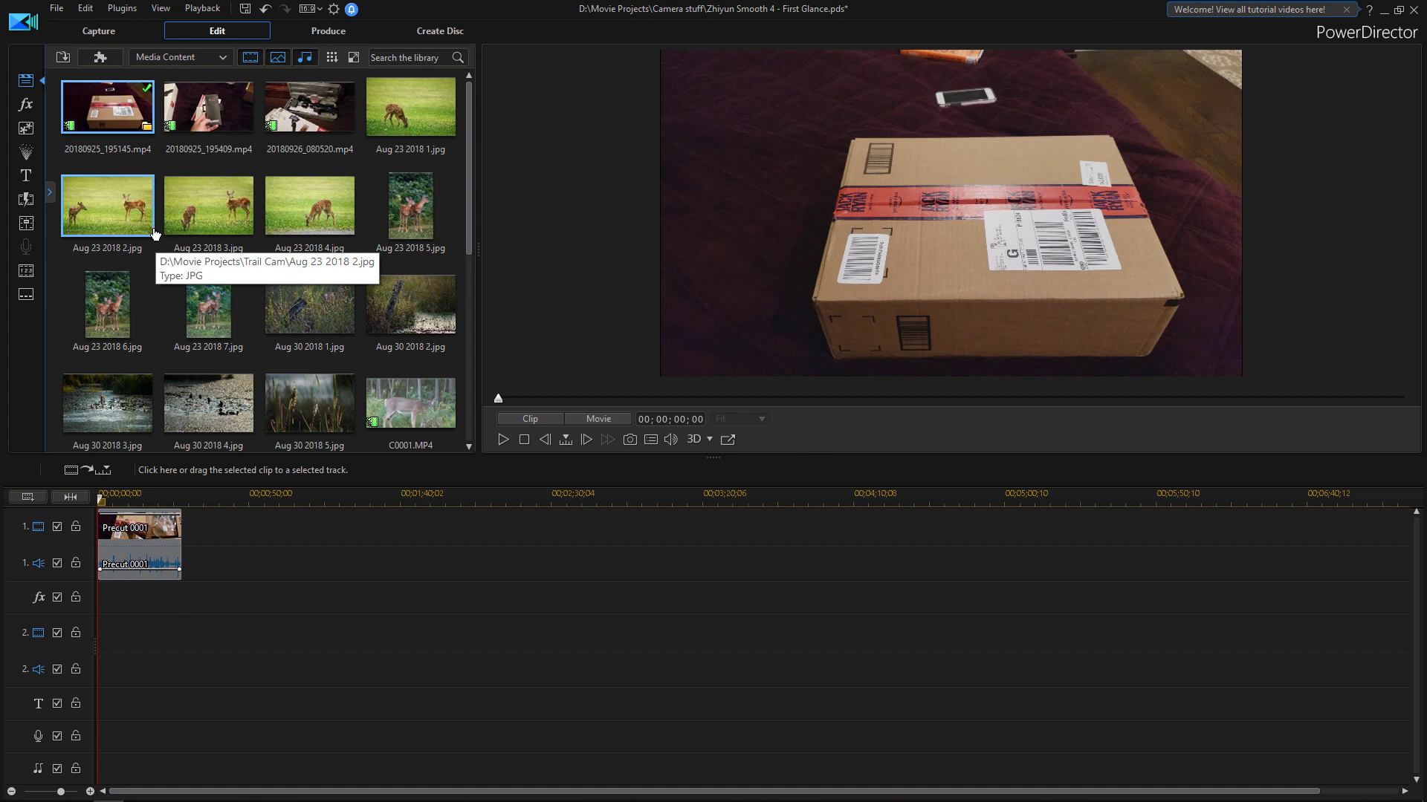
Place the face-to-camera video's Precut 0001 on track 1 right after the first clip
{"action": "scroll", "coordinate": [156, 216], "scroll_direction": "down", "scroll_amount": 3}
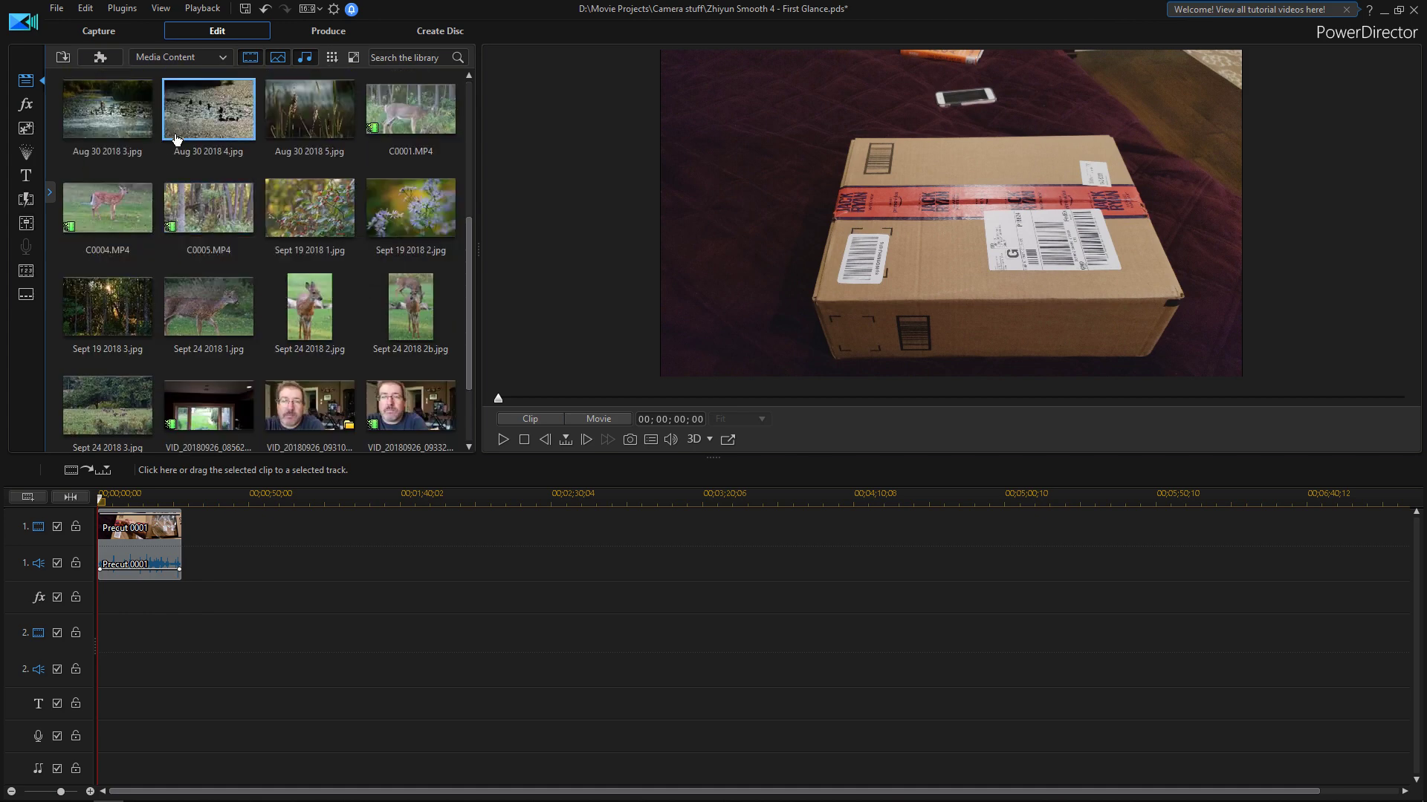
{"action": "scroll", "coordinate": [219, 238], "scroll_direction": "down", "scroll_amount": 1}
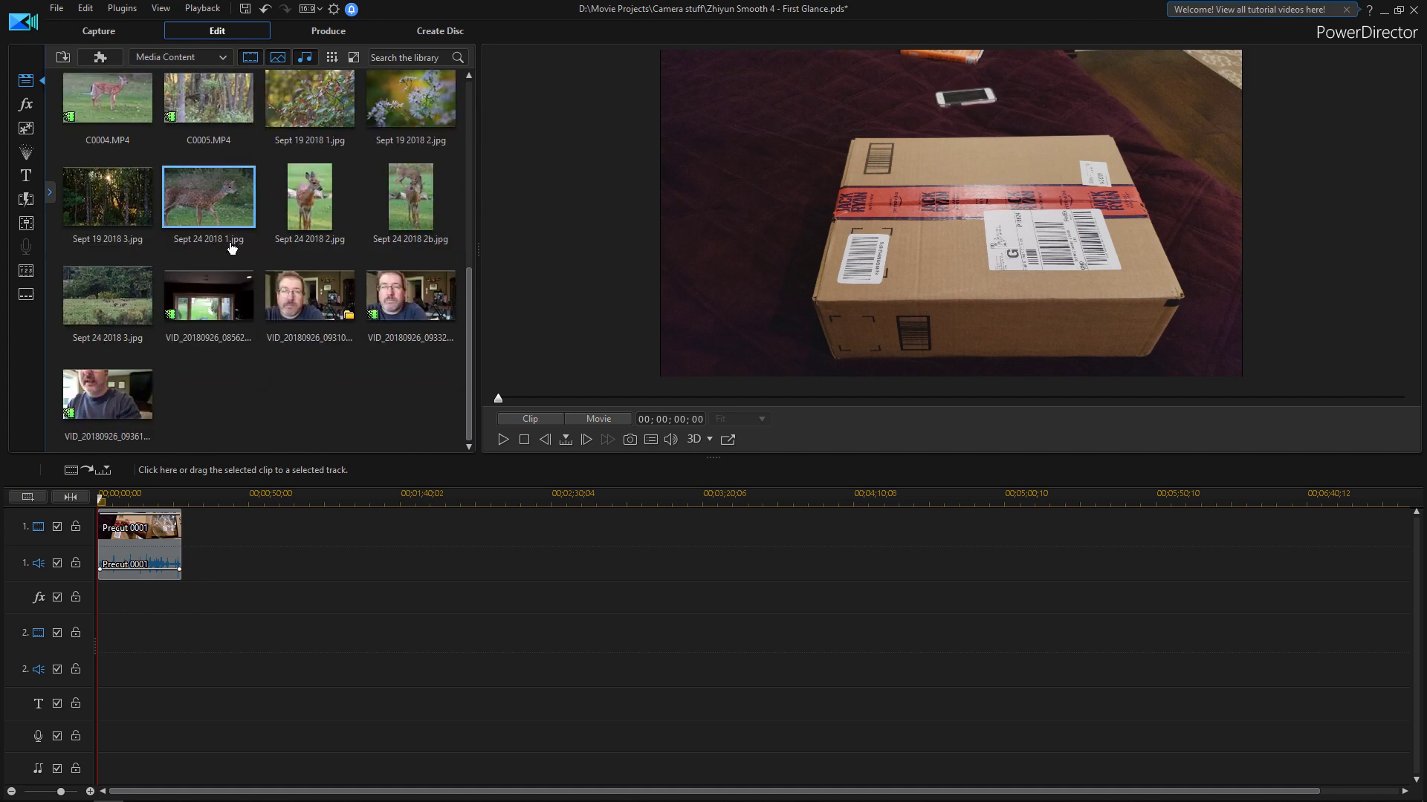
{"action": "left_click", "coordinate": [310, 301]}
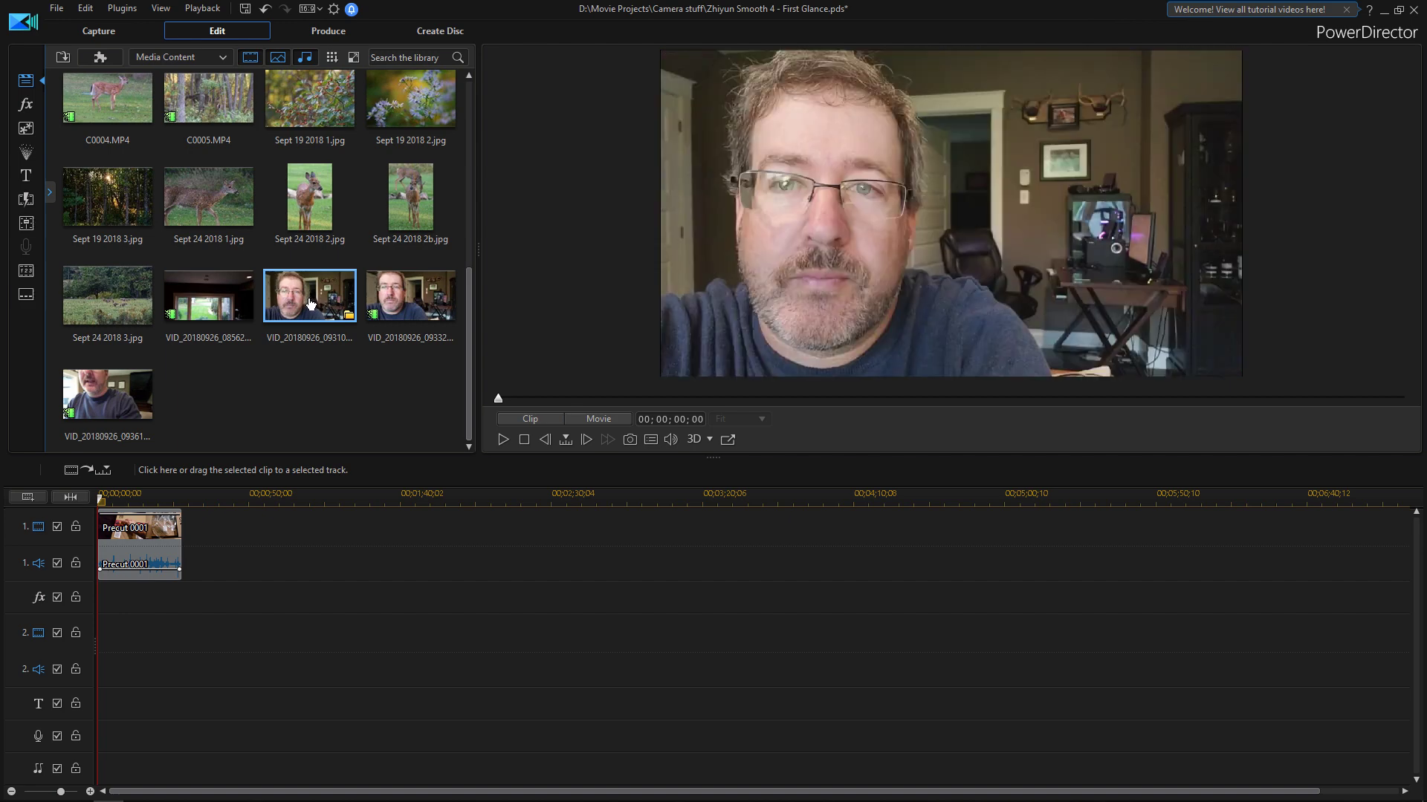
{"action": "left_click", "coordinate": [348, 315]}
{"action": "left_click_drag", "start_coordinate": [208, 108], "coordinate": [191, 540]}
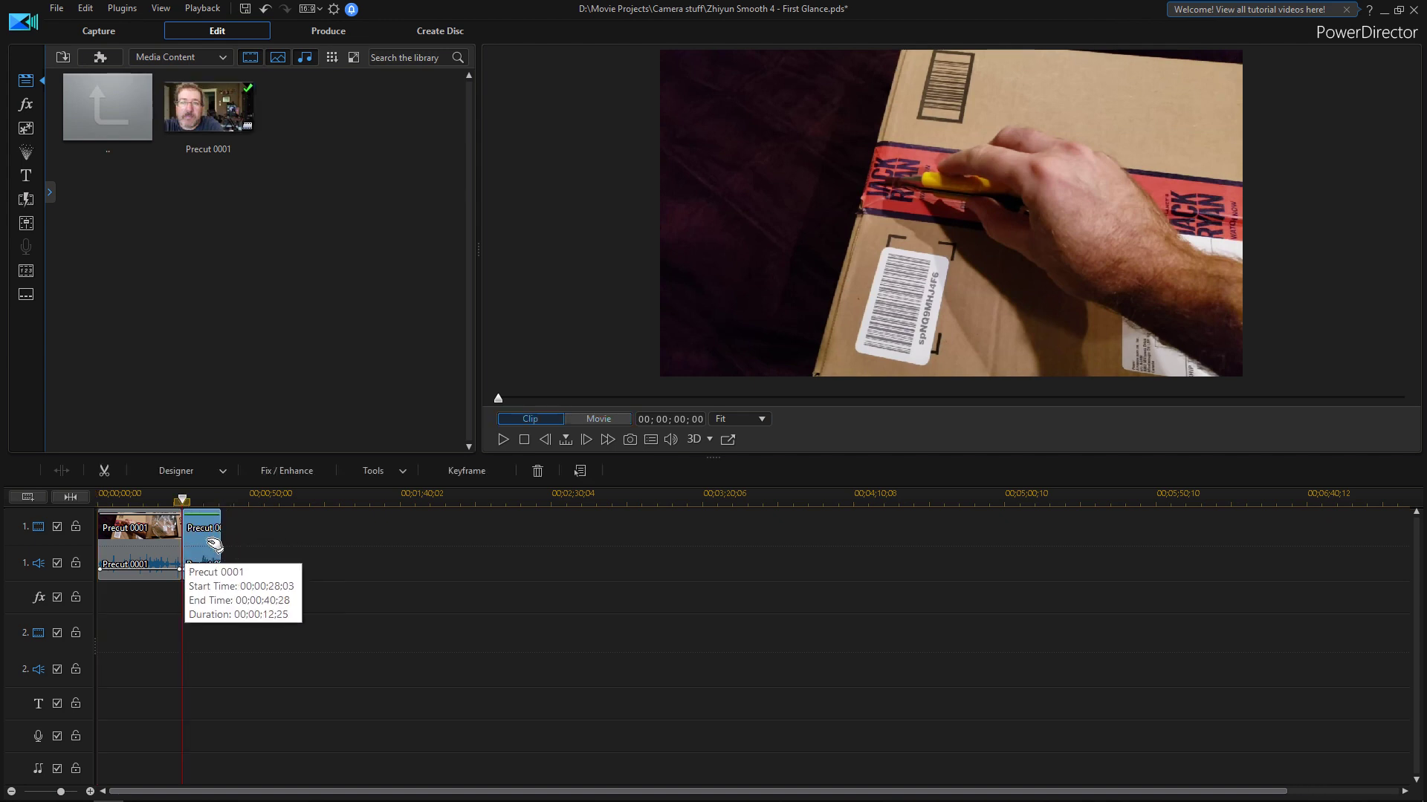
Return to all media and move the playhead to preview the project
{"action": "double_click", "coordinate": [108, 111]}
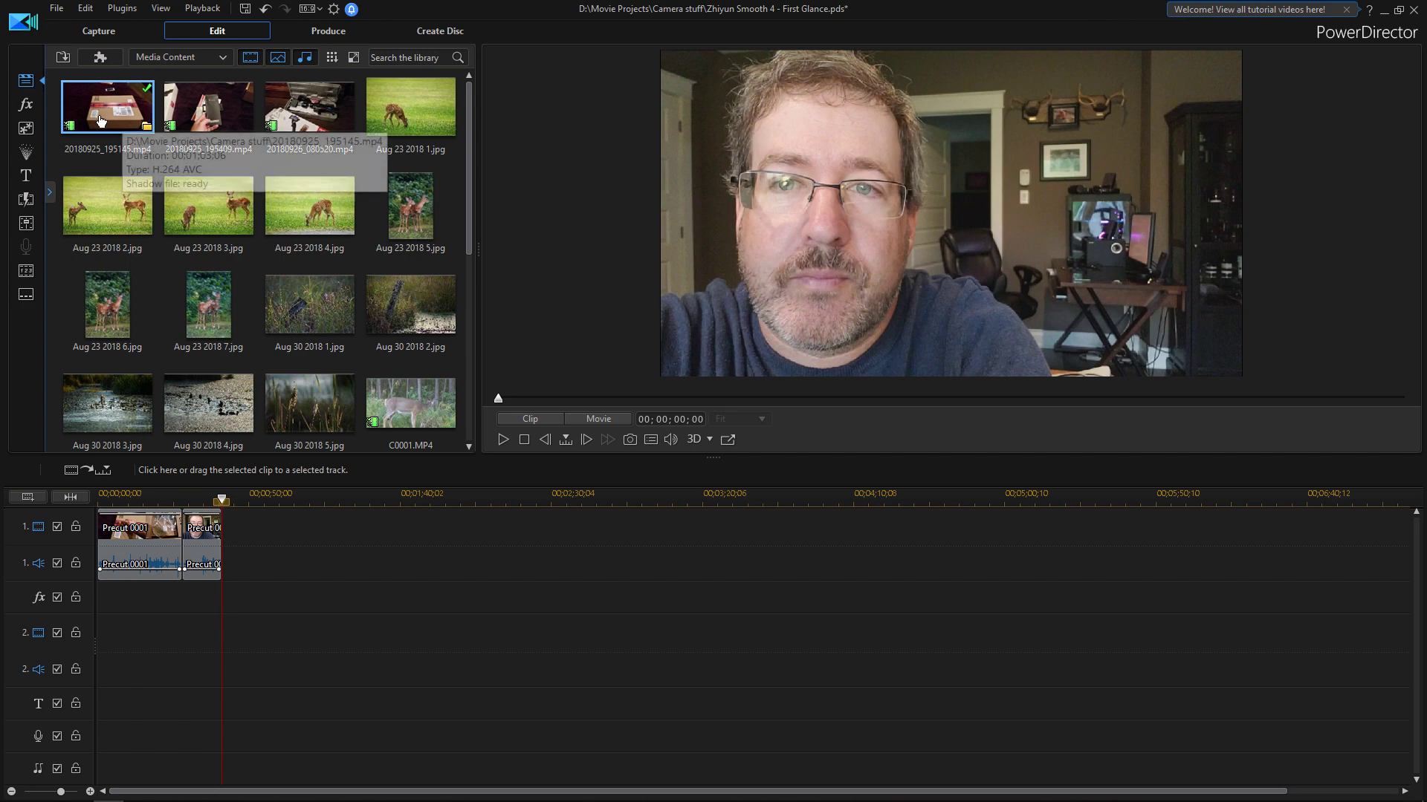
{"action": "scroll", "coordinate": [317, 125], "scroll_direction": "down", "scroll_amount": 3}
{"action": "scroll", "coordinate": [317, 124], "scroll_direction": "down", "scroll_amount": 1}
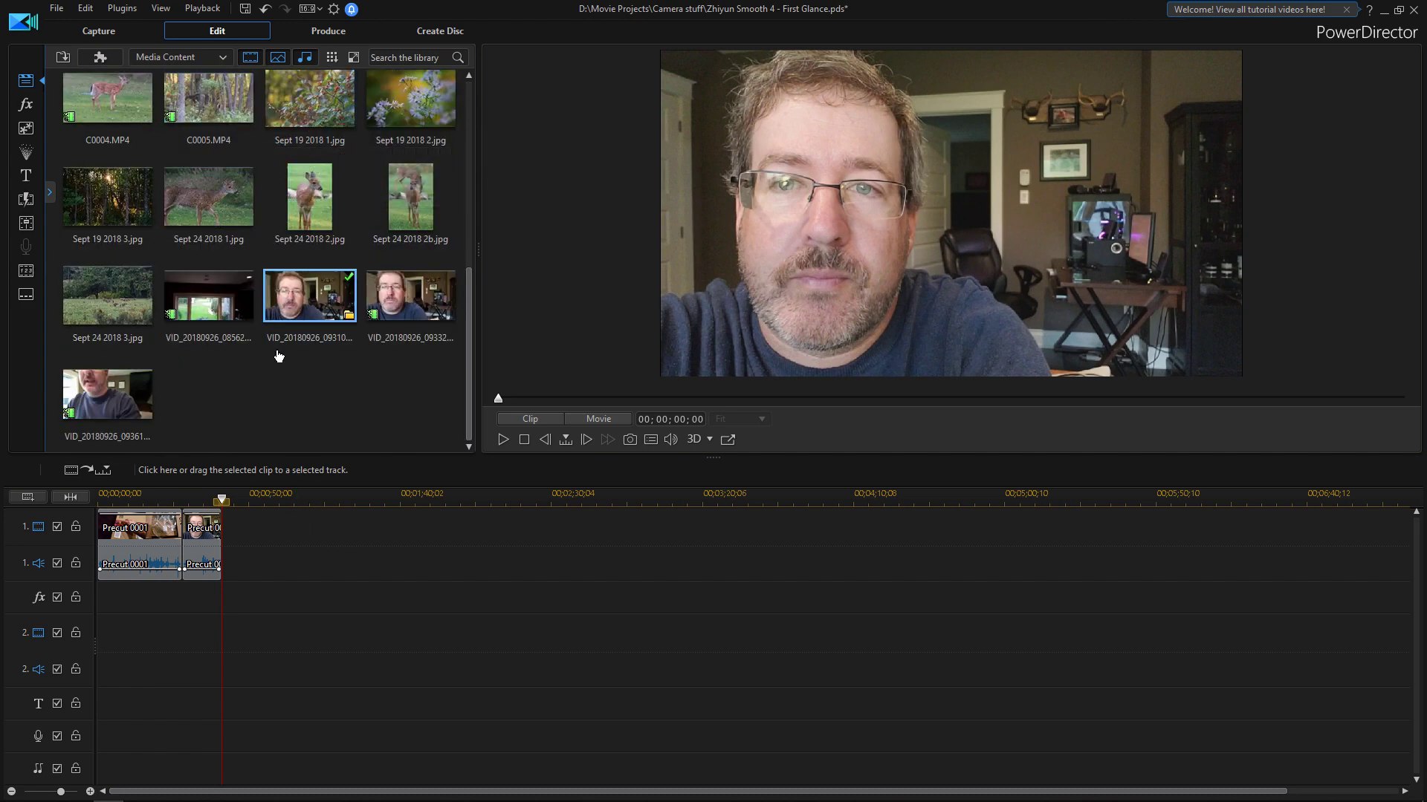
{"action": "scroll", "coordinate": [273, 416], "scroll_direction": "up", "scroll_amount": 4}
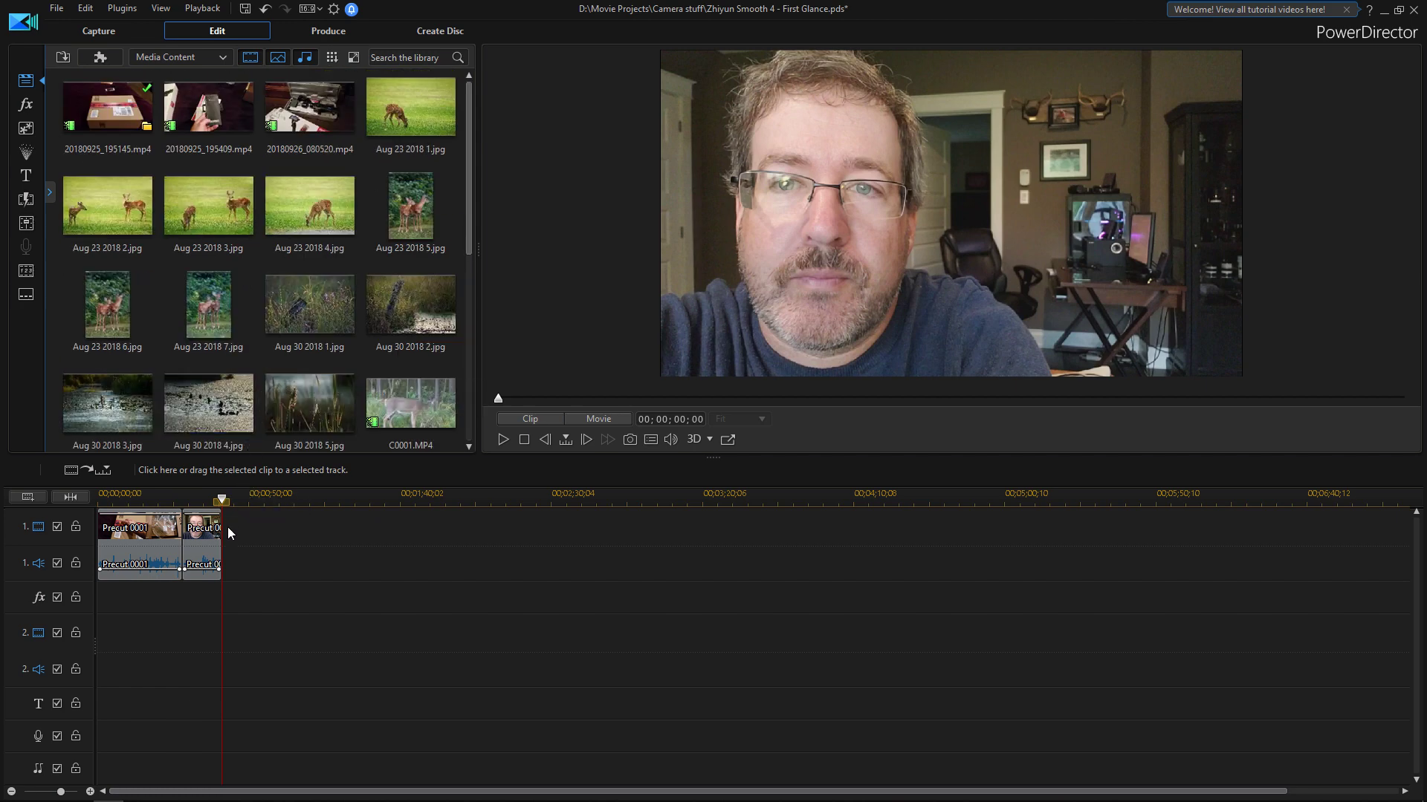
{"action": "left_click", "coordinate": [202, 502]}
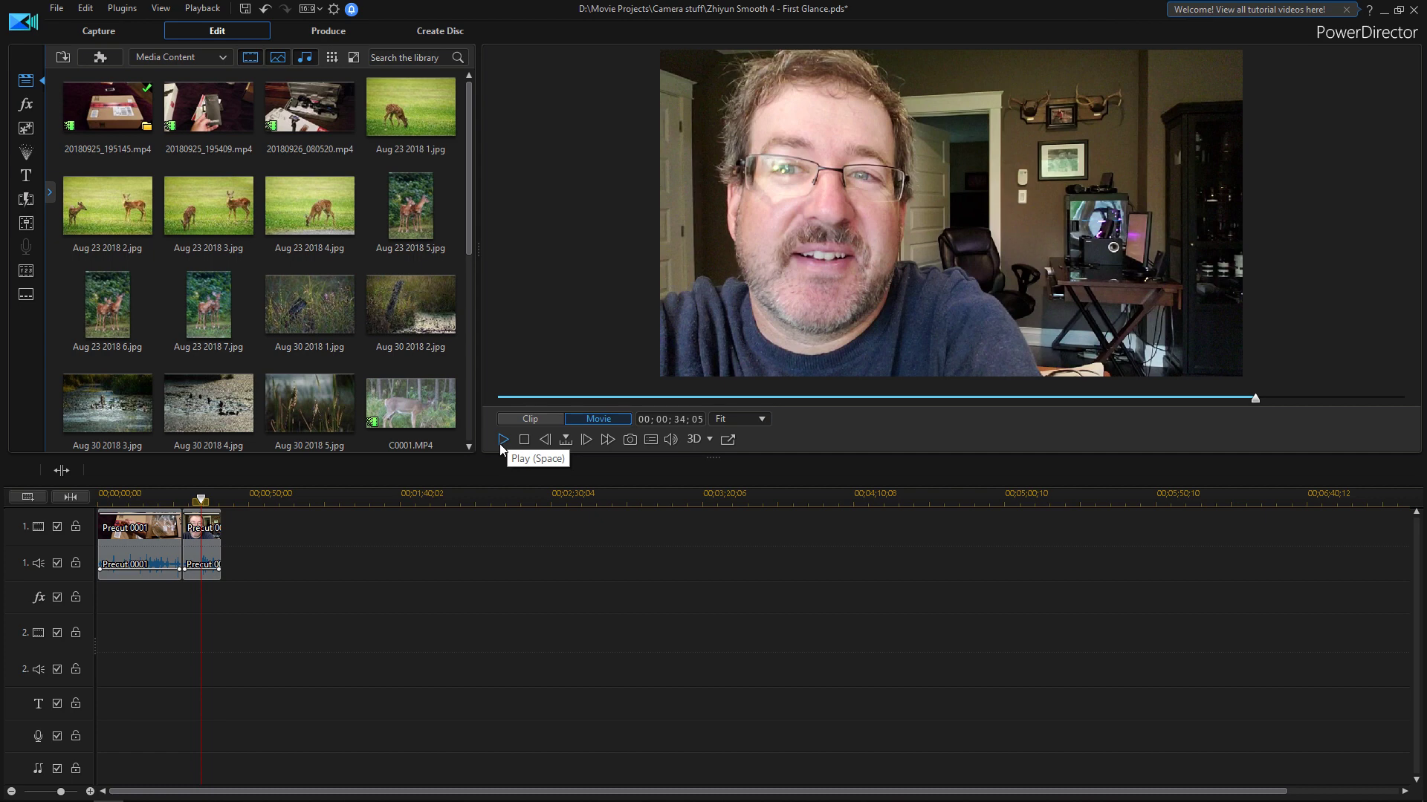
{"action": "left_click", "coordinate": [123, 495]}
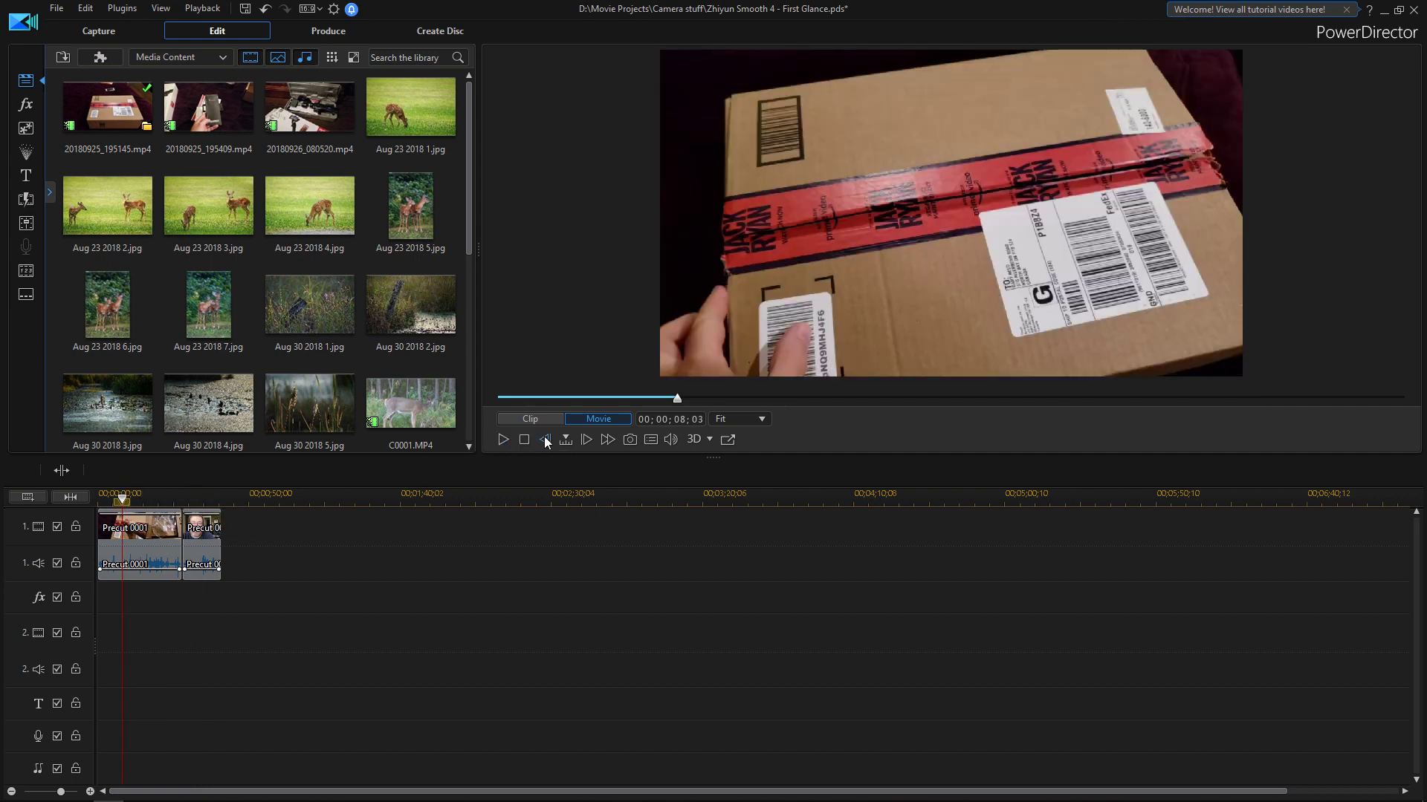
{"action": "left_click", "coordinate": [503, 439]}
{"action": "left_click", "coordinate": [524, 439]}
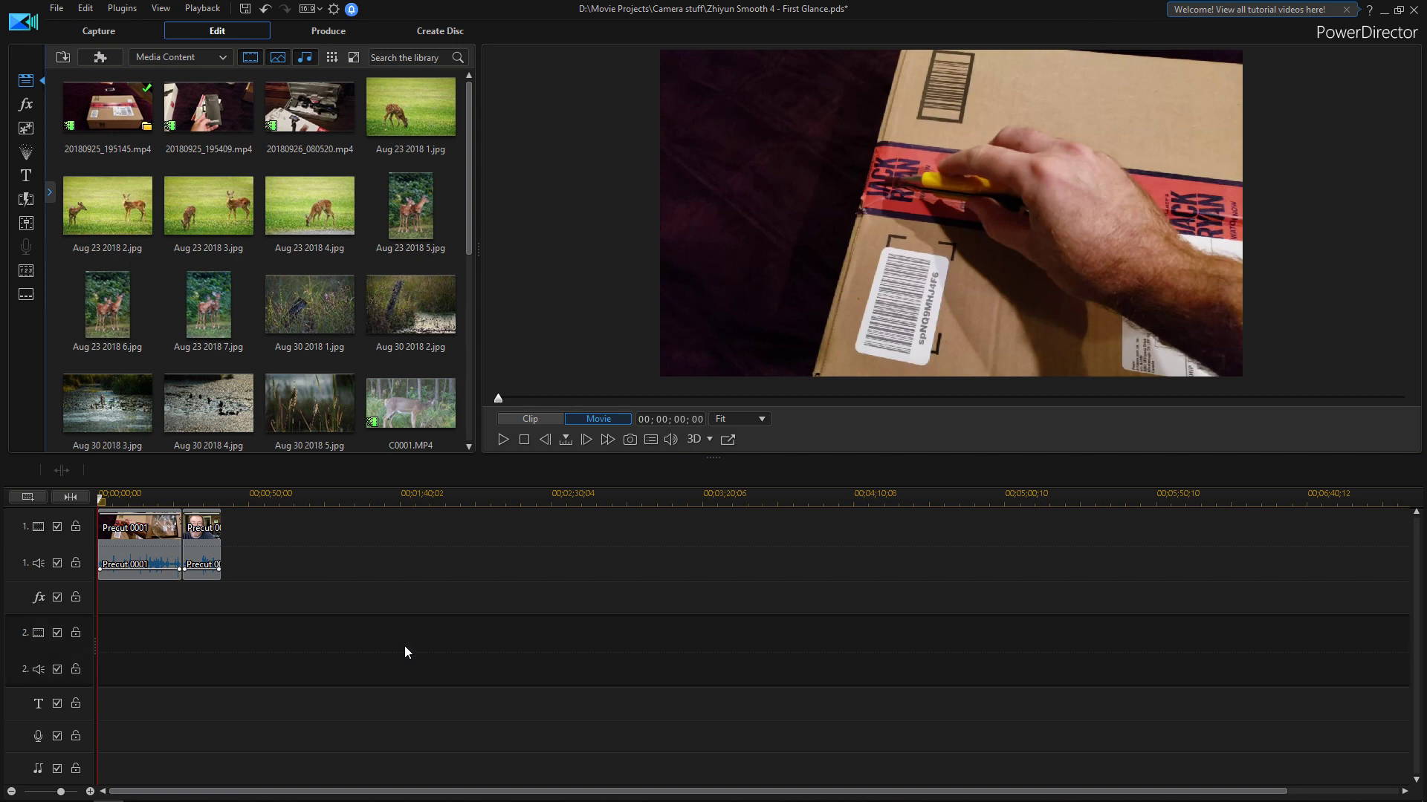
{"action": "key", "text": "End"}
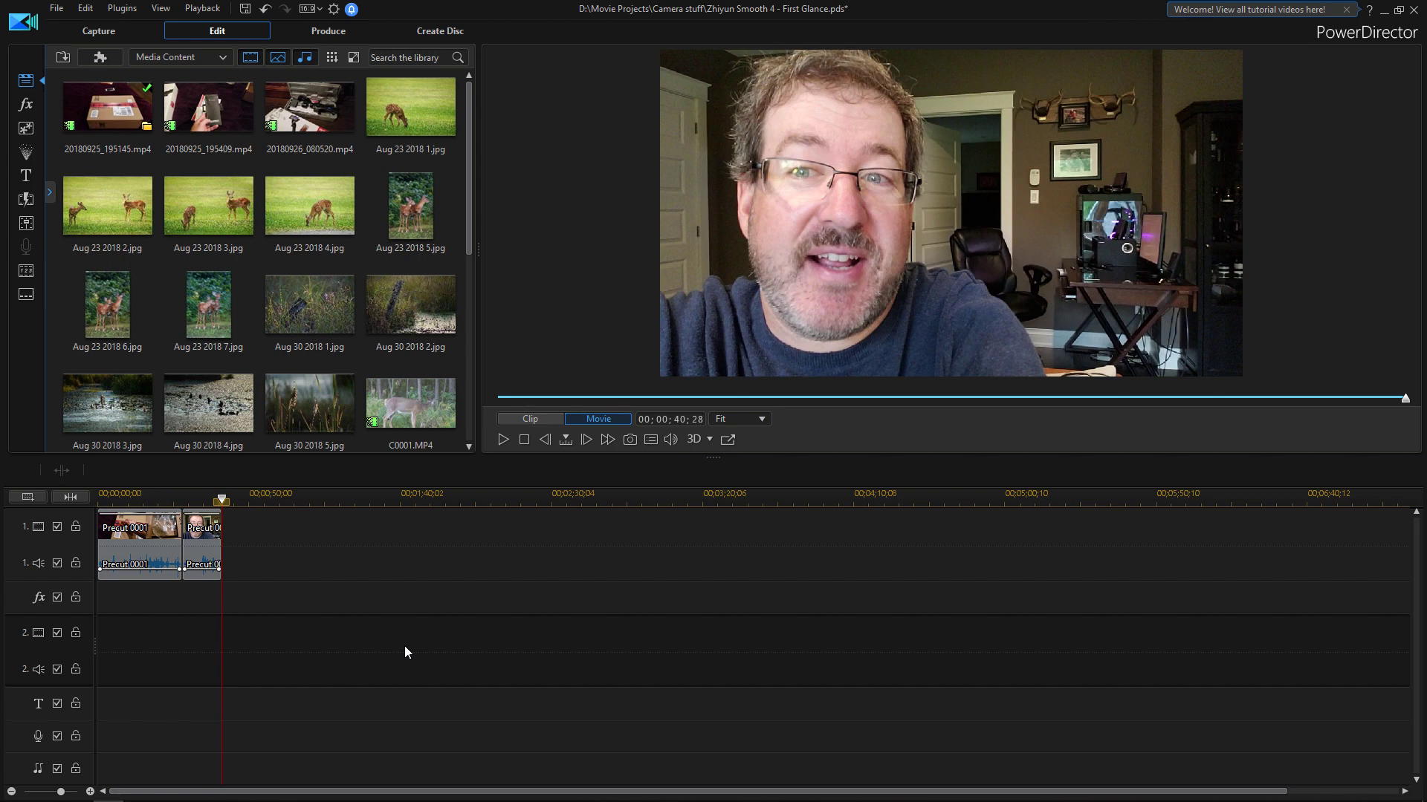
{"action": "left_click", "coordinate": [193, 495]}
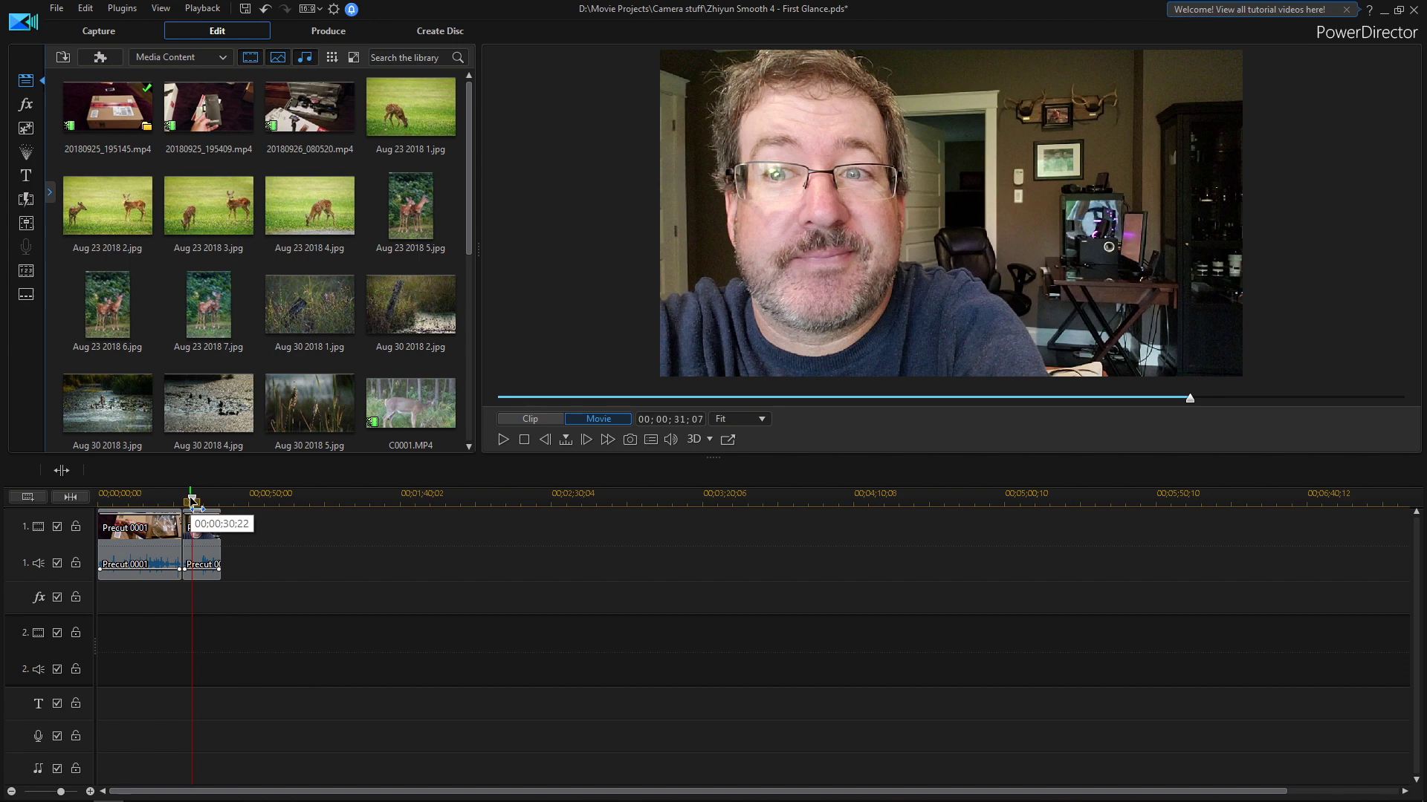
{"action": "left_click_drag", "start_coordinate": [192, 500], "coordinate": [91, 545]}
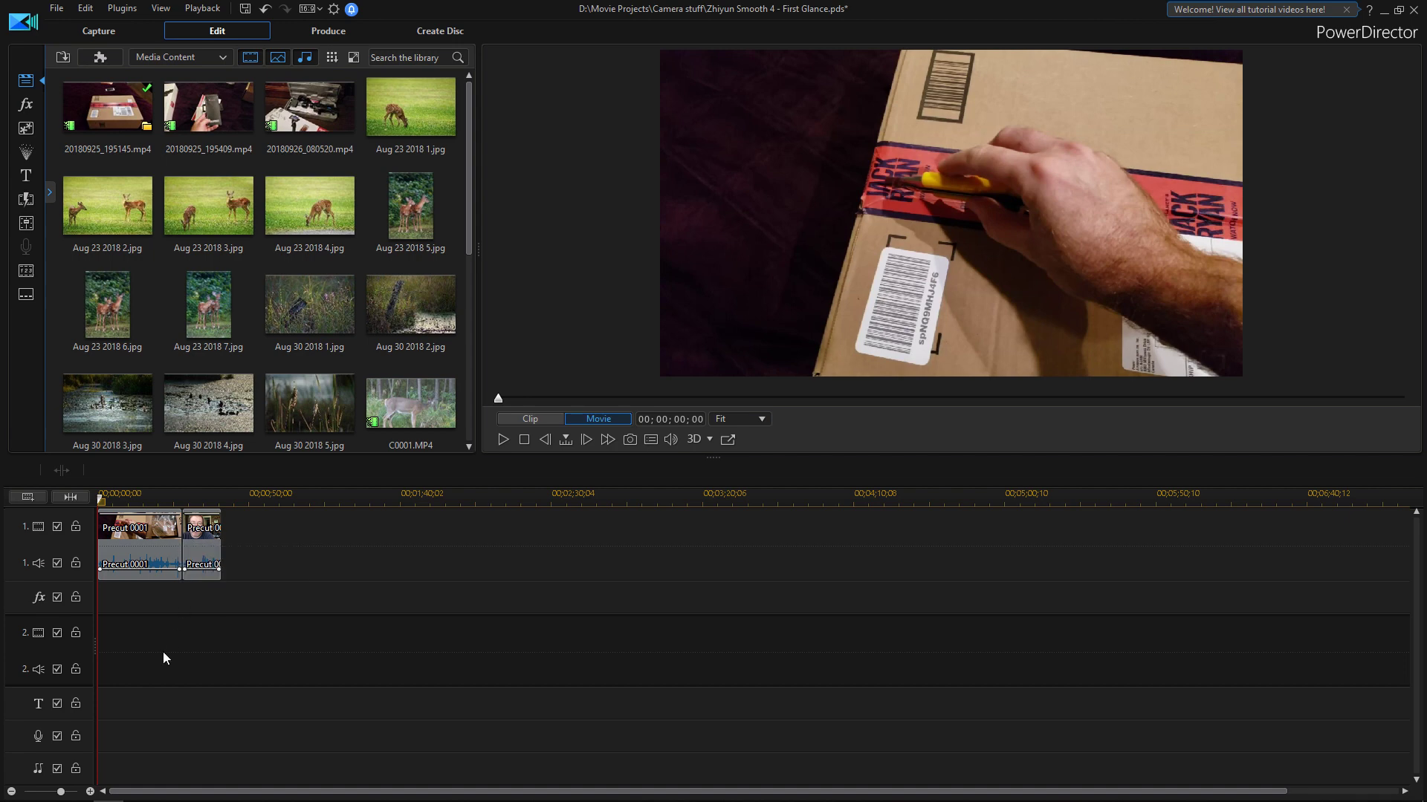
{"action": "key", "text": "End"}
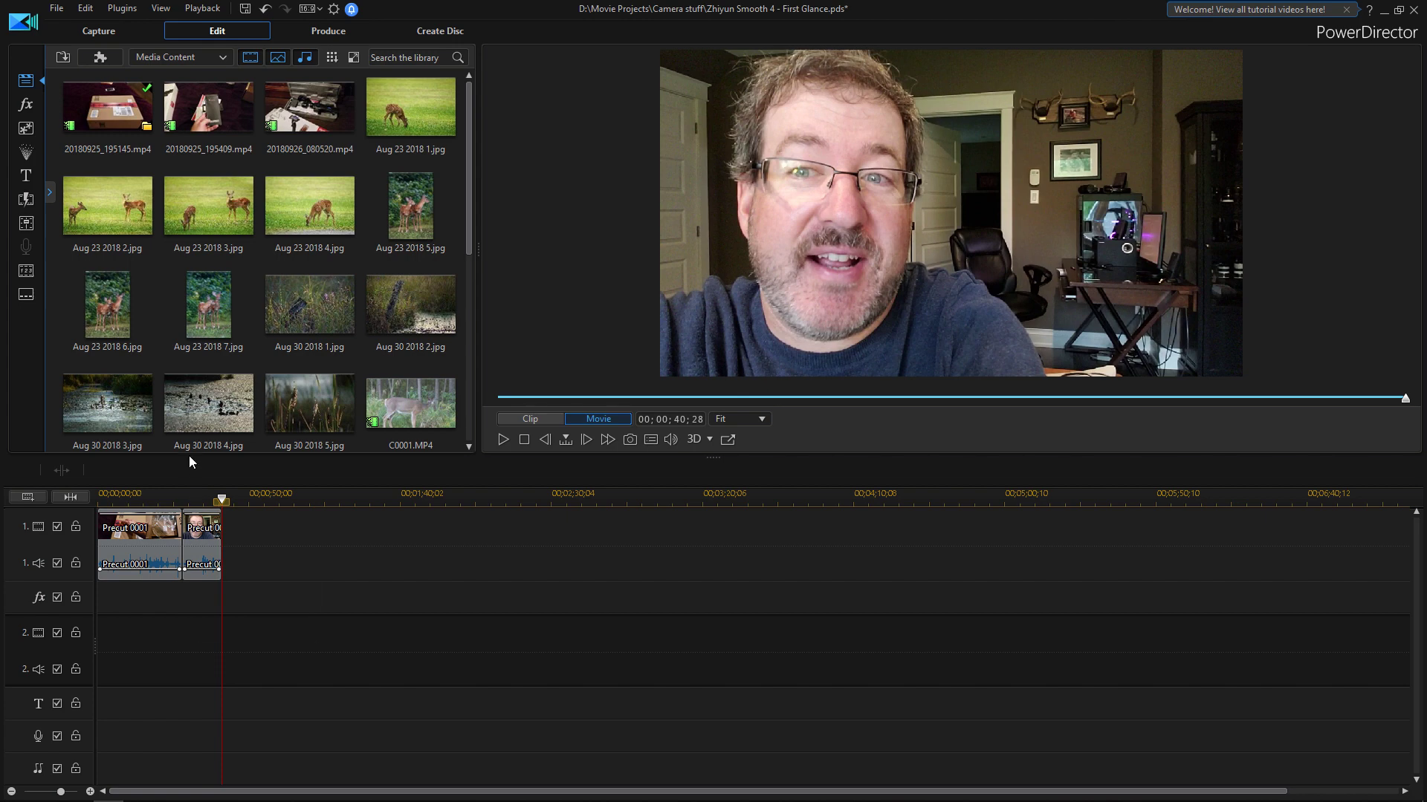
{"action": "right_click", "coordinate": [206, 106]}
Multi-trim 20180925_195409 into three segments ending at 00;00;01;06, 00;00;03;18 and 00;00;06;06, and save them
{"action": "left_click", "coordinate": [247, 271]}
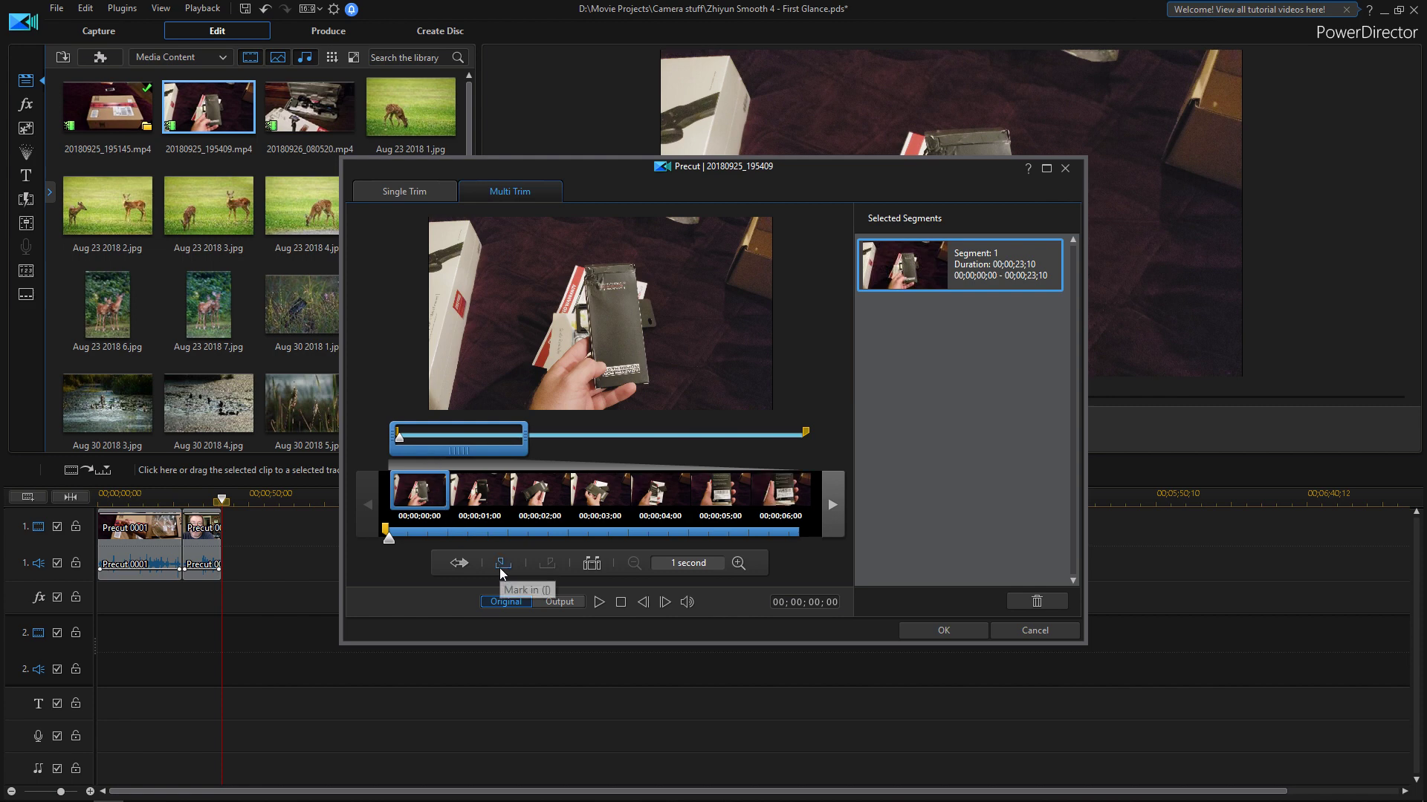
{"action": "left_click", "coordinate": [421, 438]}
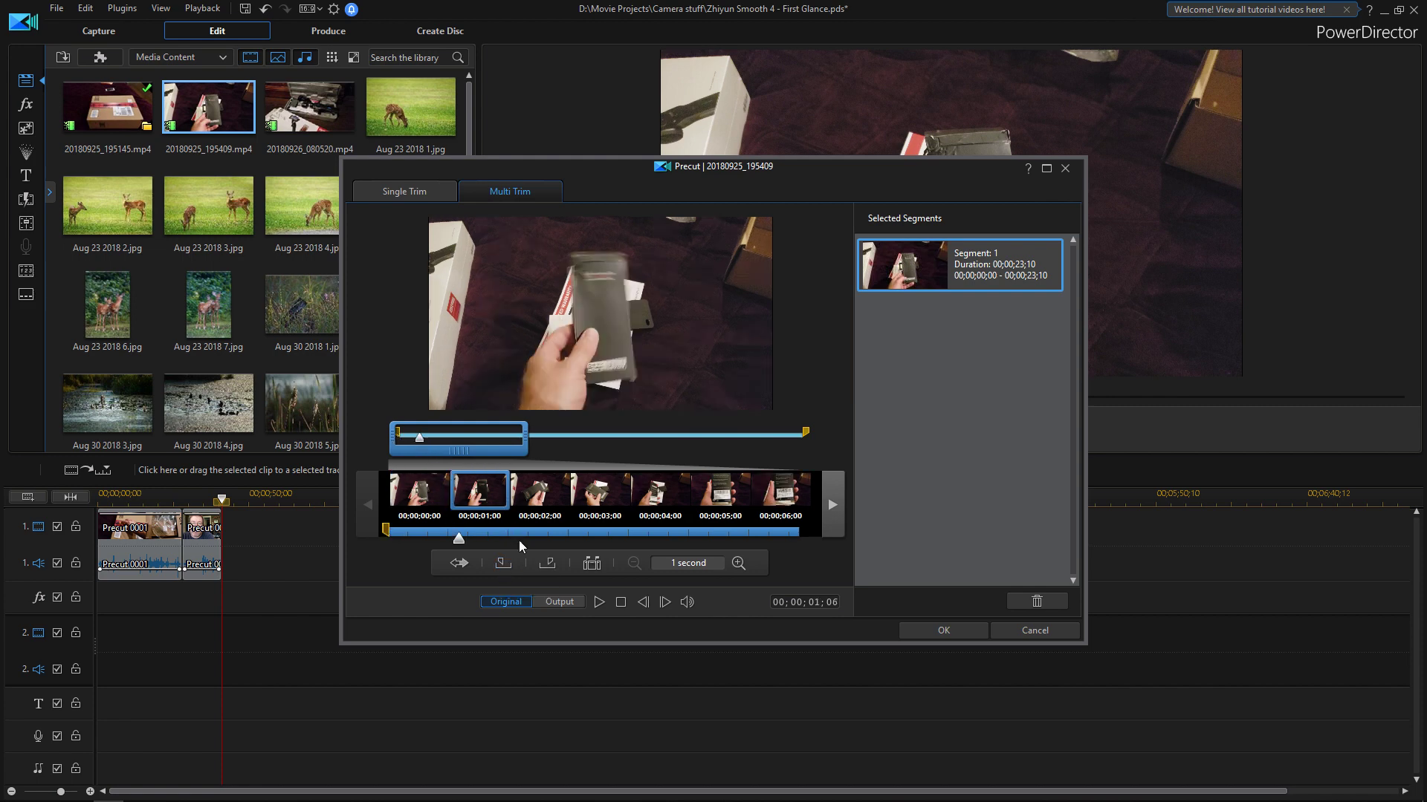
{"action": "left_click", "coordinate": [547, 562]}
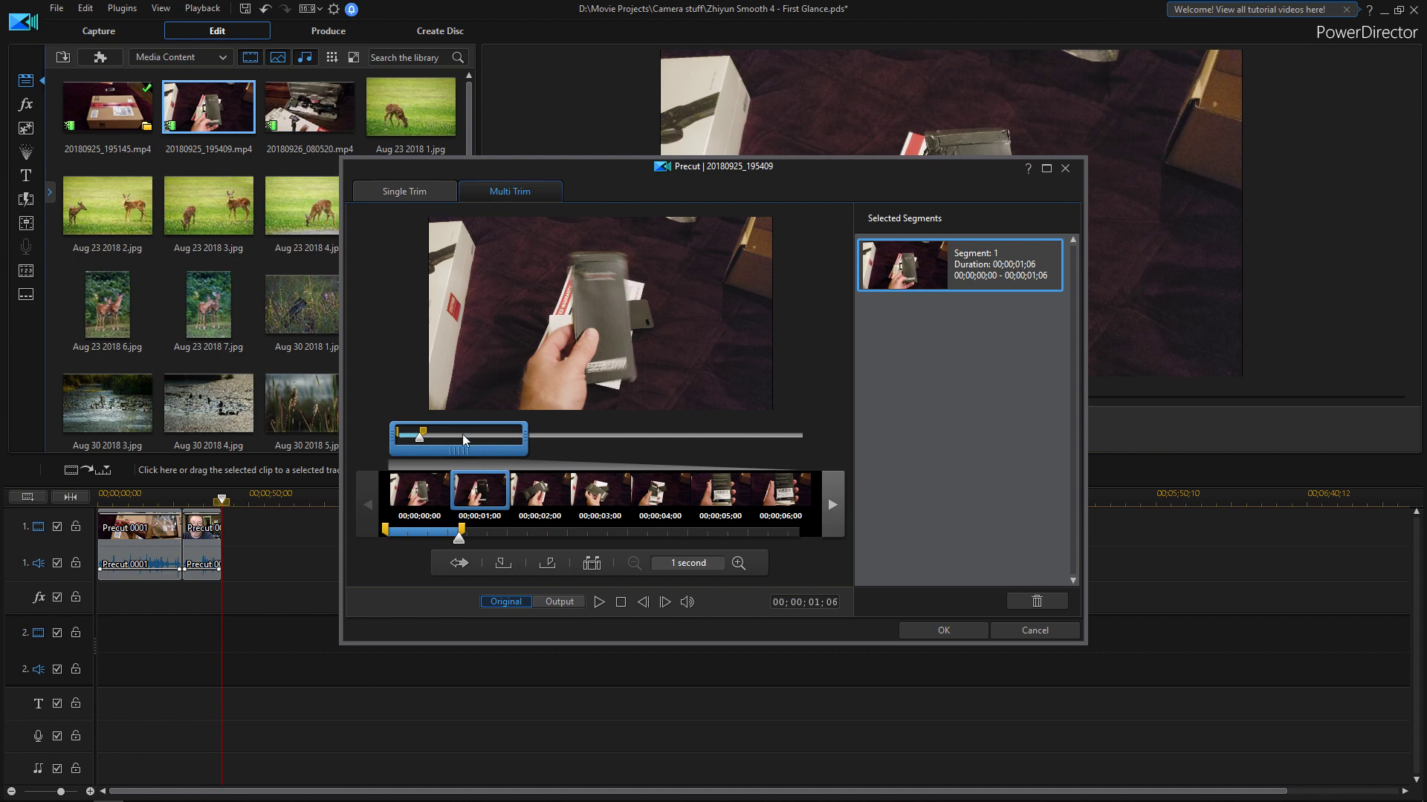
{"action": "left_click", "coordinate": [438, 435]}
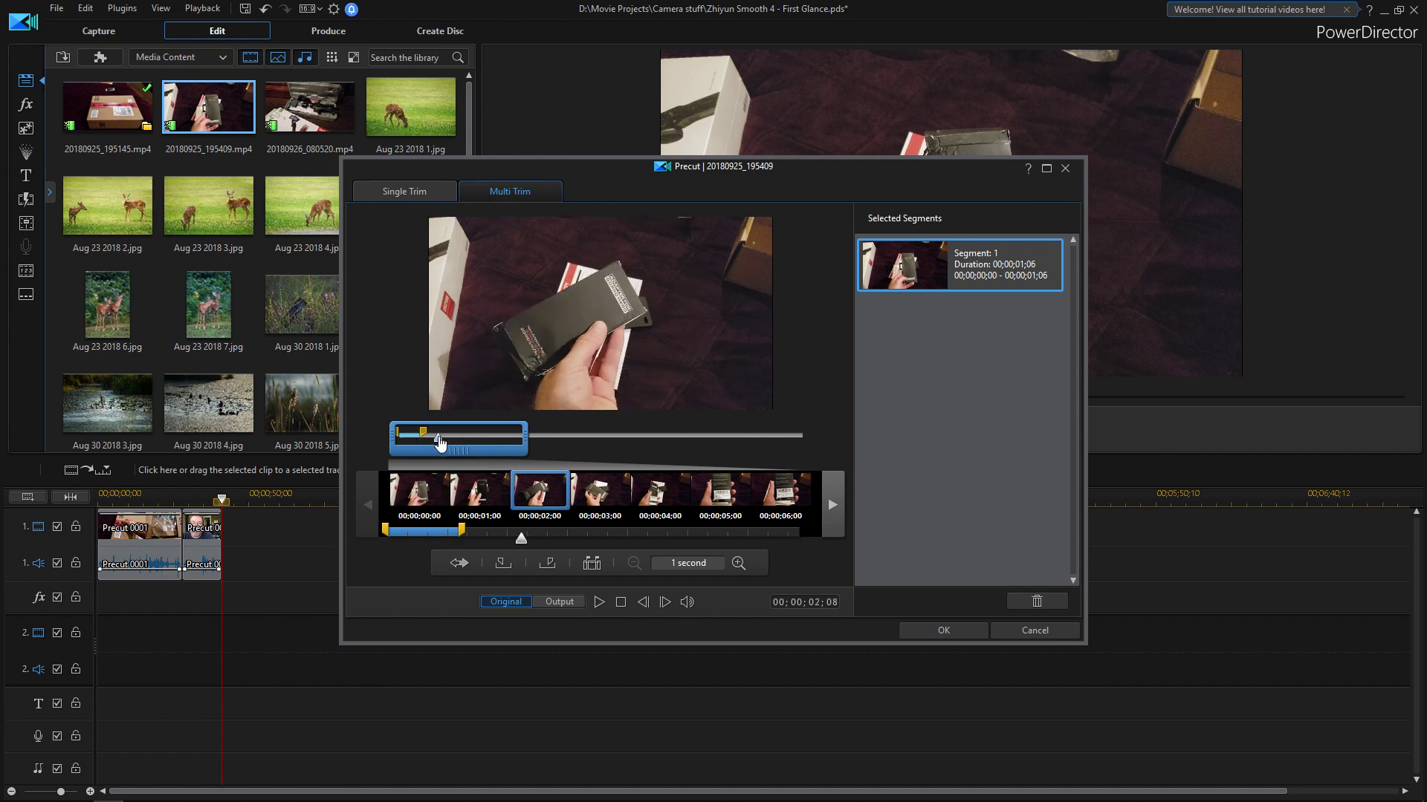
{"action": "left_click", "coordinate": [505, 563]}
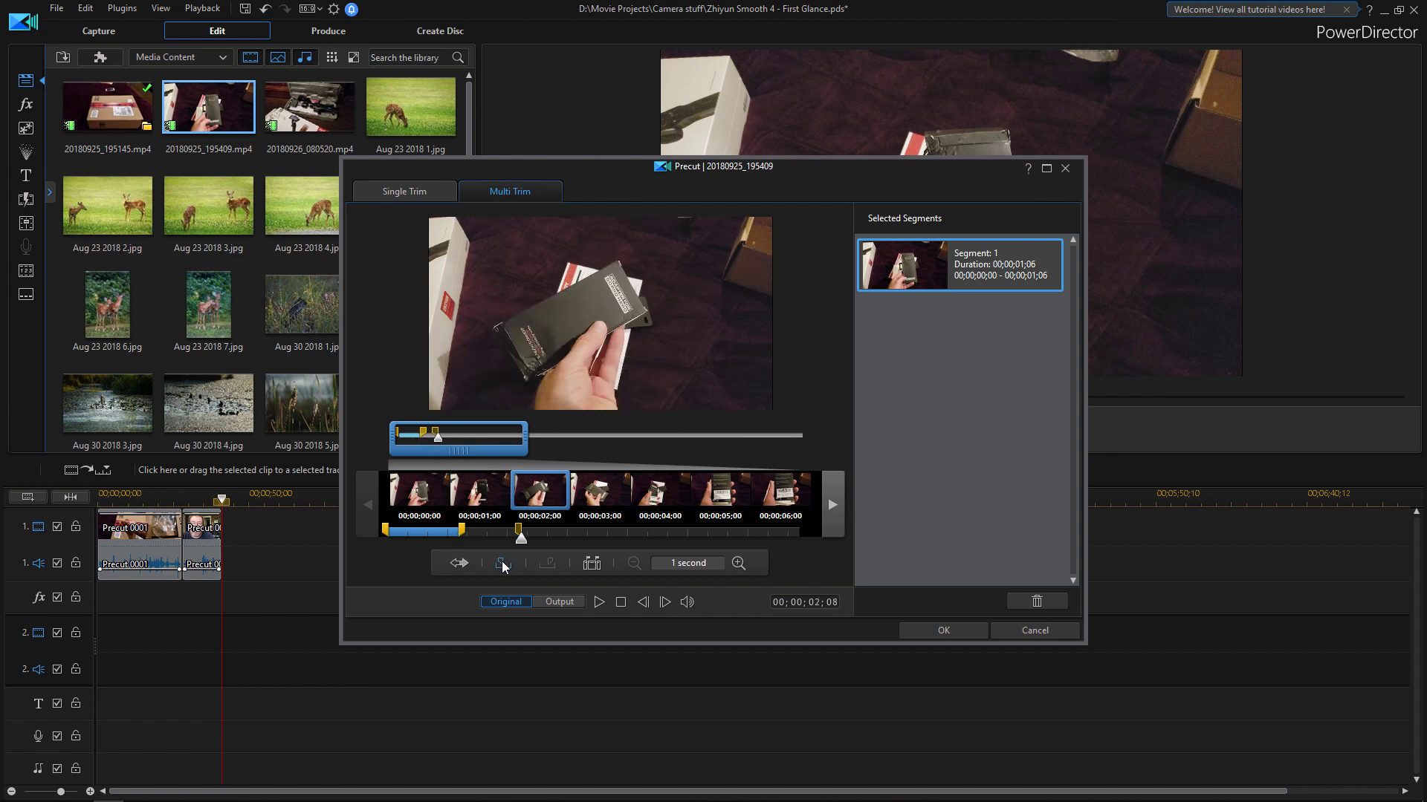
{"action": "left_click", "coordinate": [461, 436]}
{"action": "left_click", "coordinate": [549, 565]}
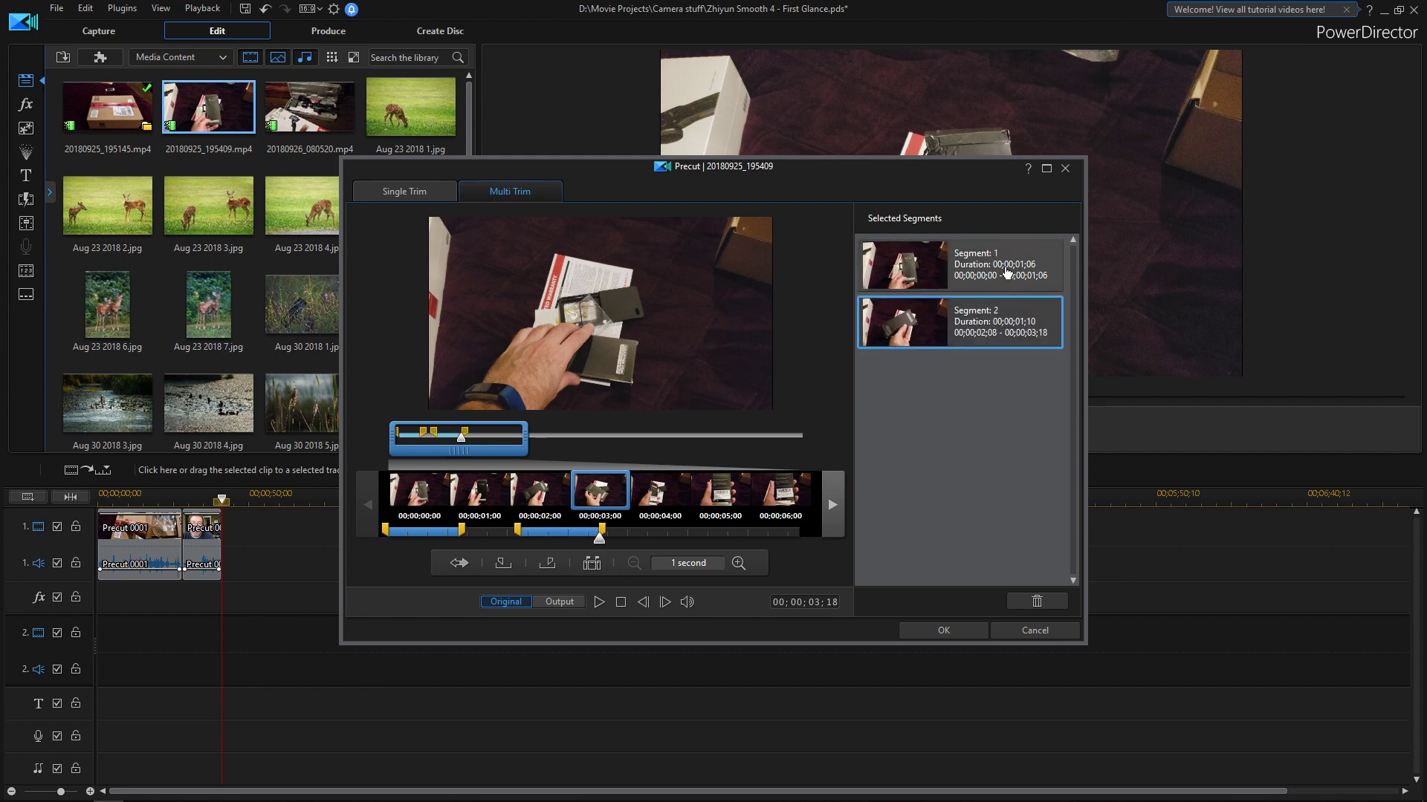
{"action": "left_click", "coordinate": [483, 437]}
{"action": "left_click", "coordinate": [503, 562]}
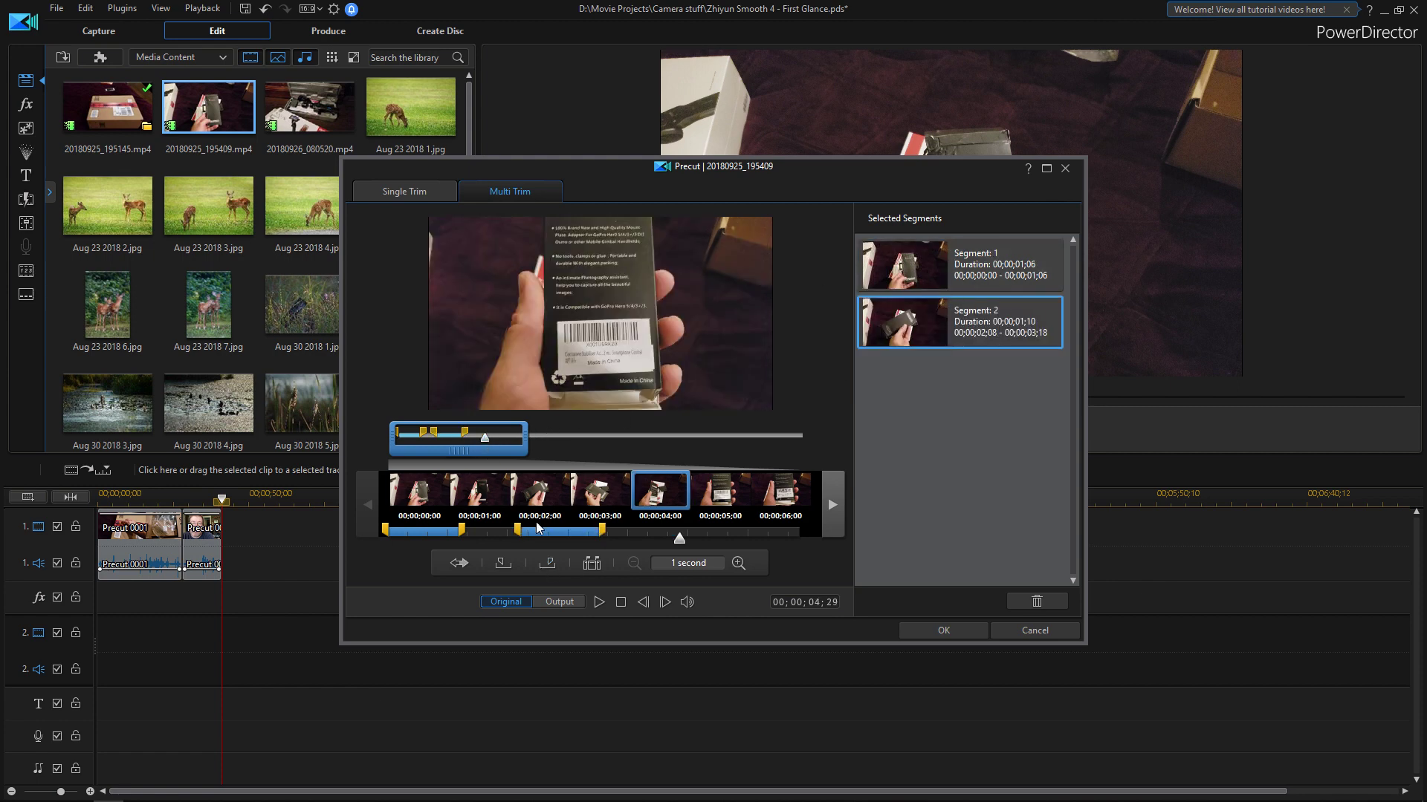
{"action": "left_click", "coordinate": [547, 563]}
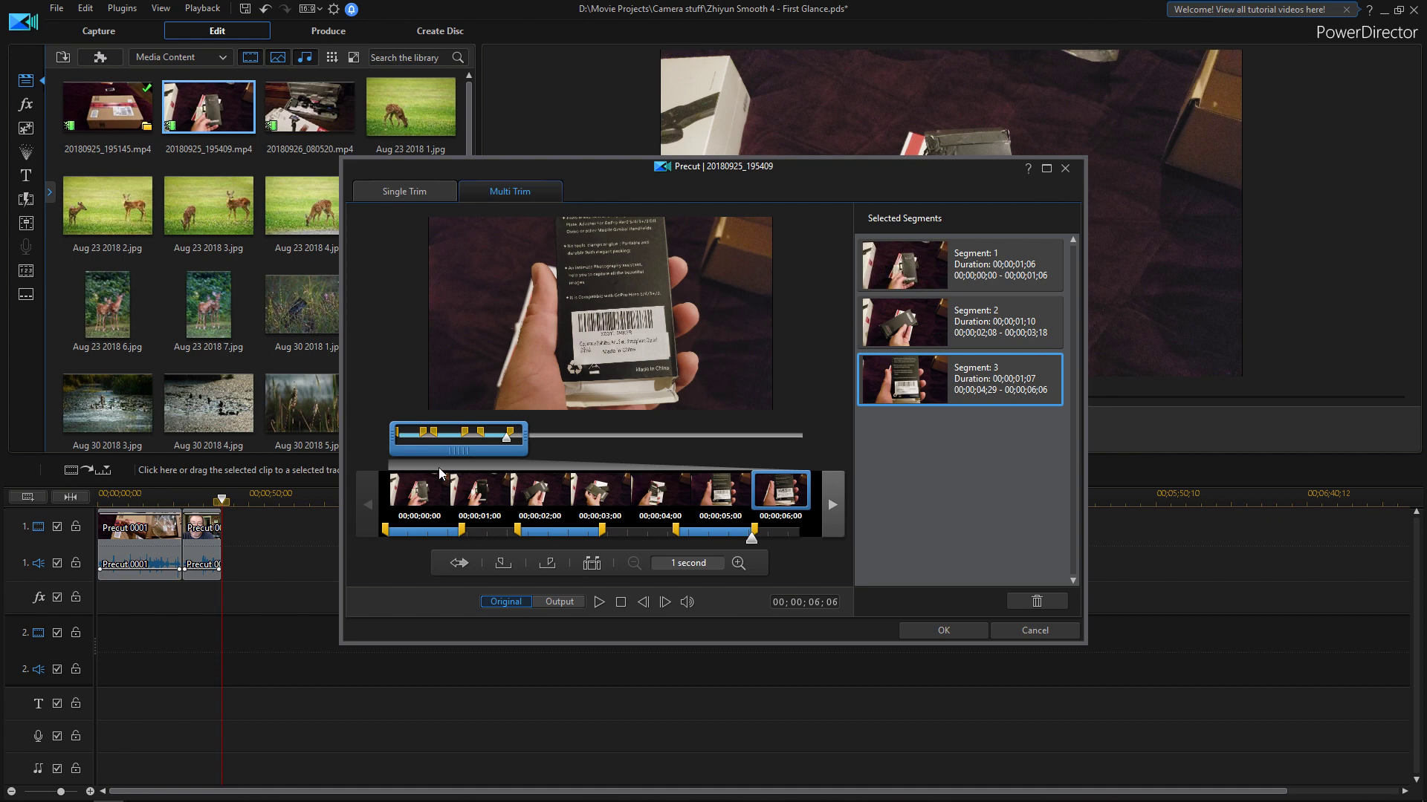
{"action": "left_click", "coordinate": [929, 633]}
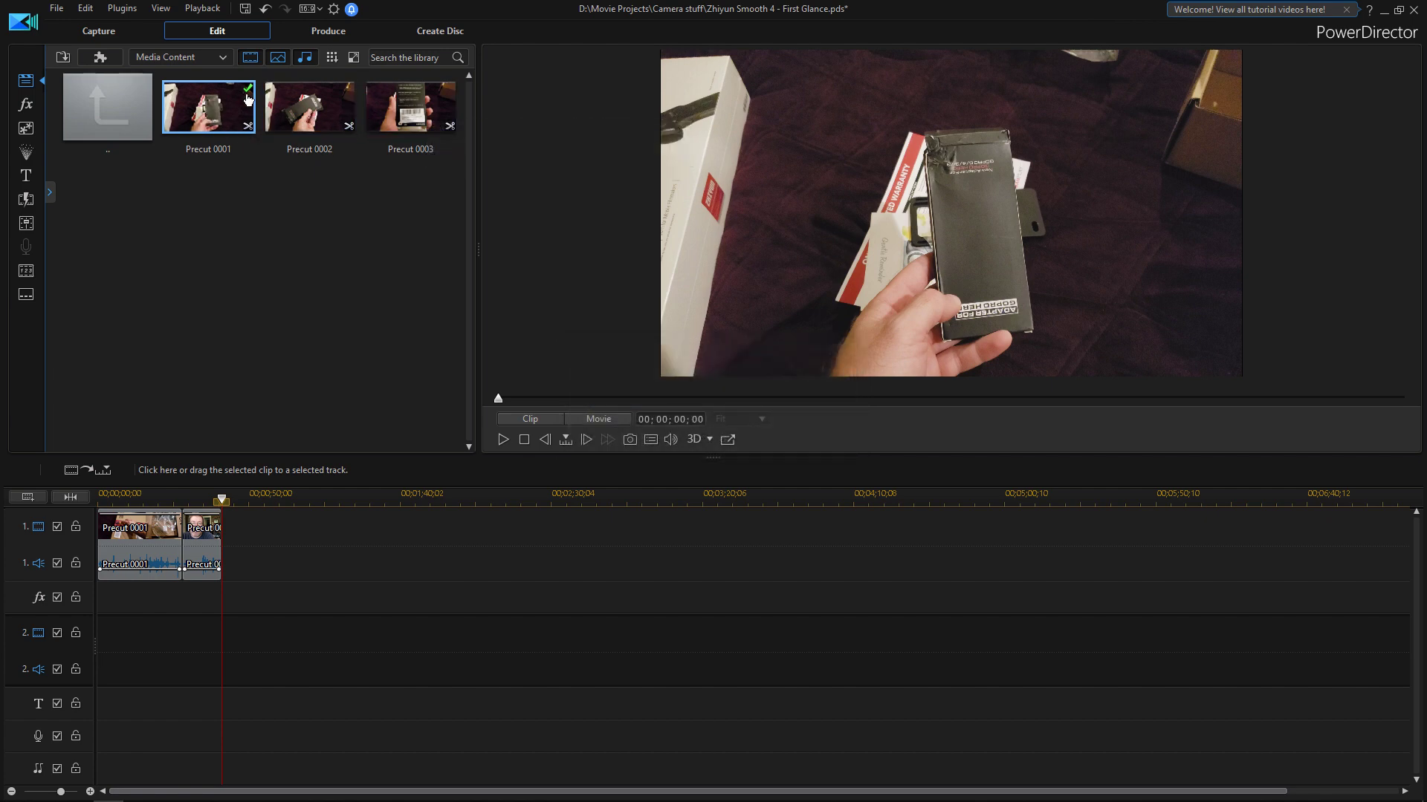
{"action": "left_click", "coordinate": [104, 114]}
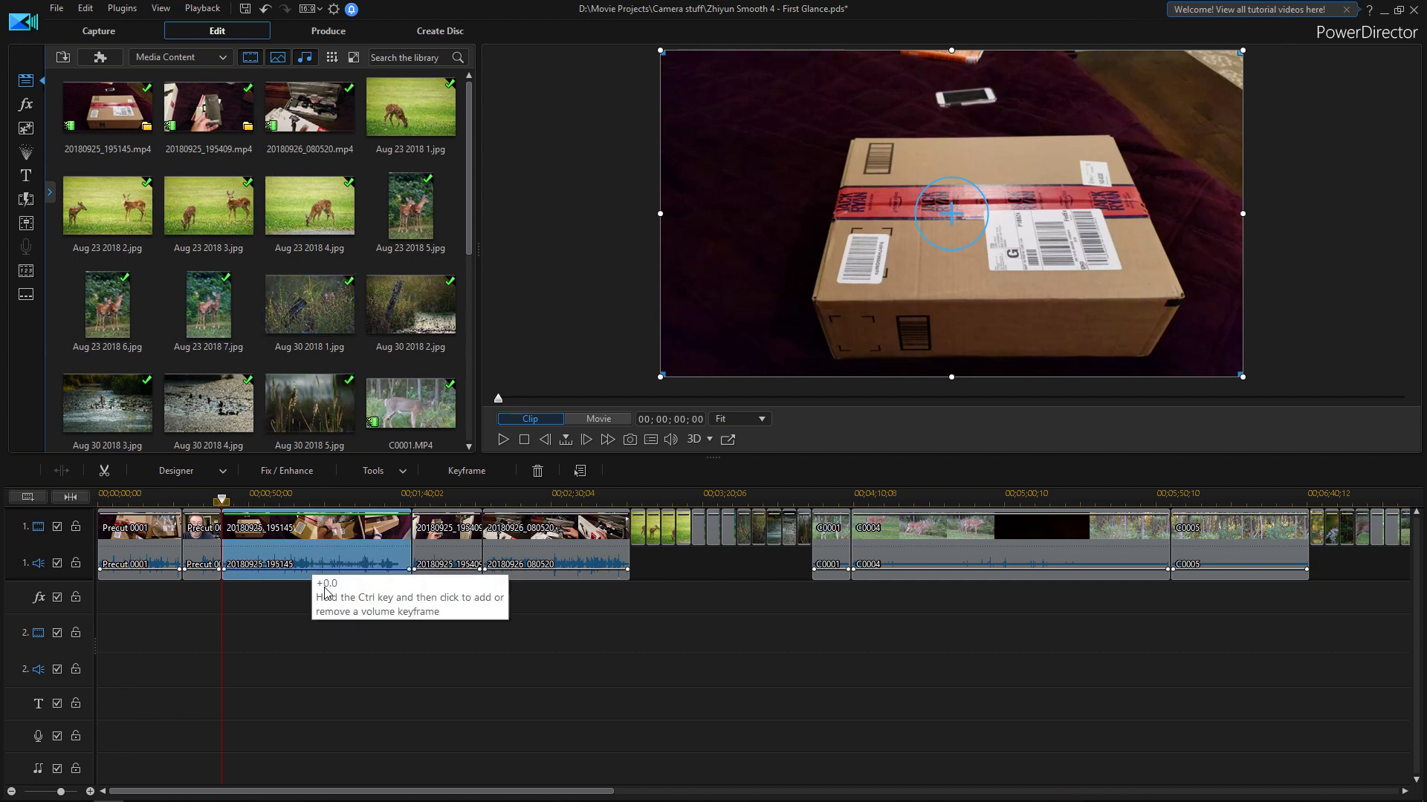
{"action": "mouse_move", "coordinate": [332, 792]}
{"action": "left_mouse_down"}
{"action": "mouse_move", "coordinate": [741, 792]}
{"action": "mouse_move", "coordinate": [339, 792]}
{"action": "left_mouse_up"}
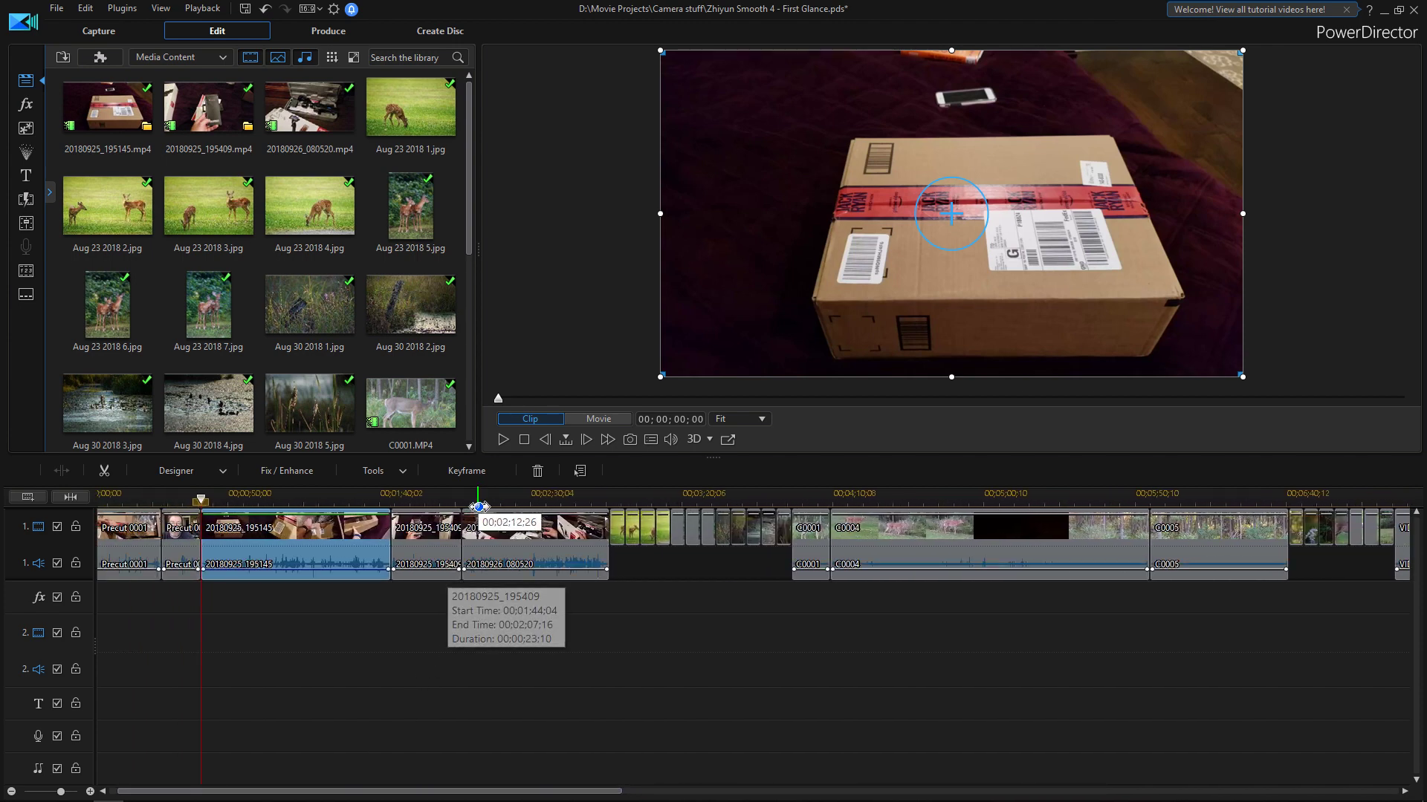
{"action": "right_click", "coordinate": [339, 533]}
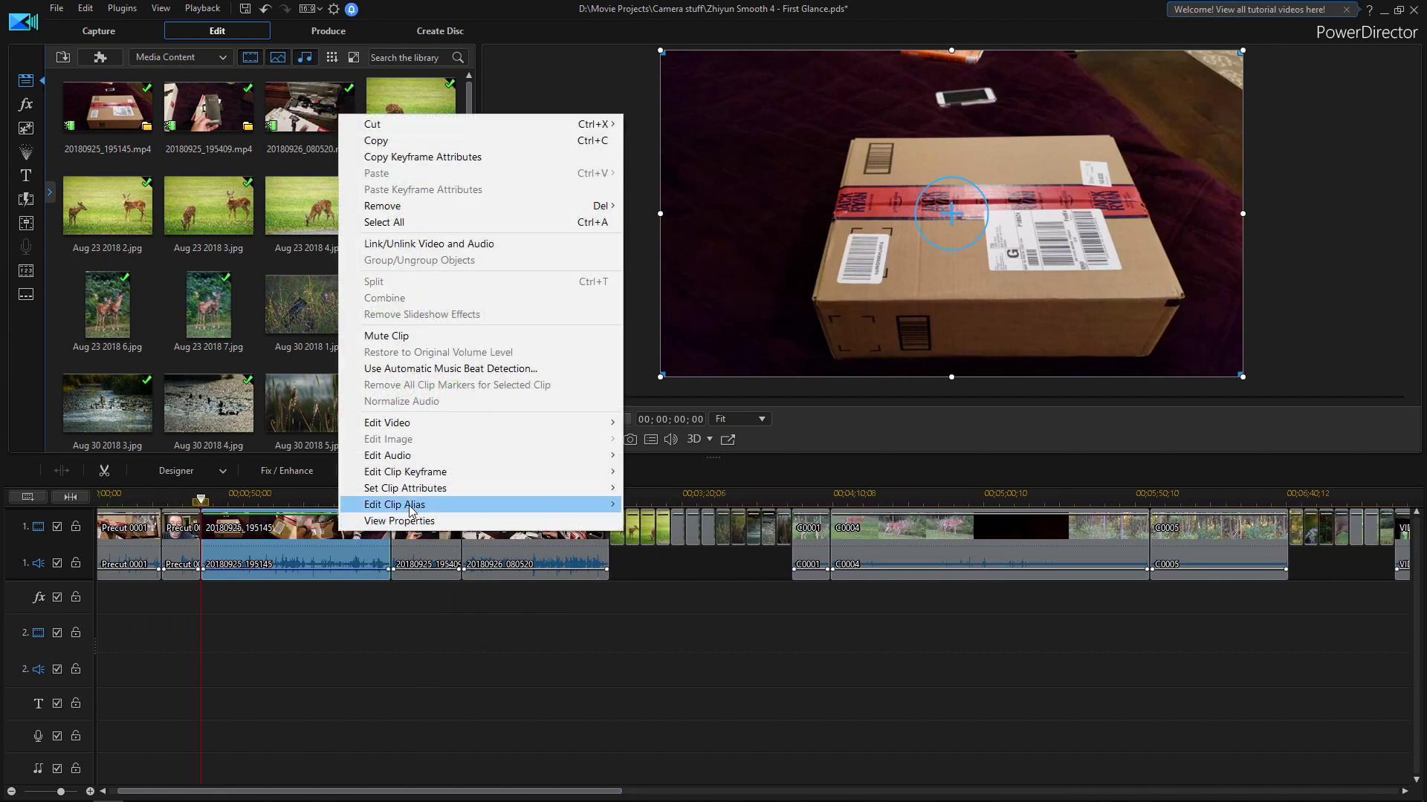
{"action": "left_click", "coordinate": [401, 521]}
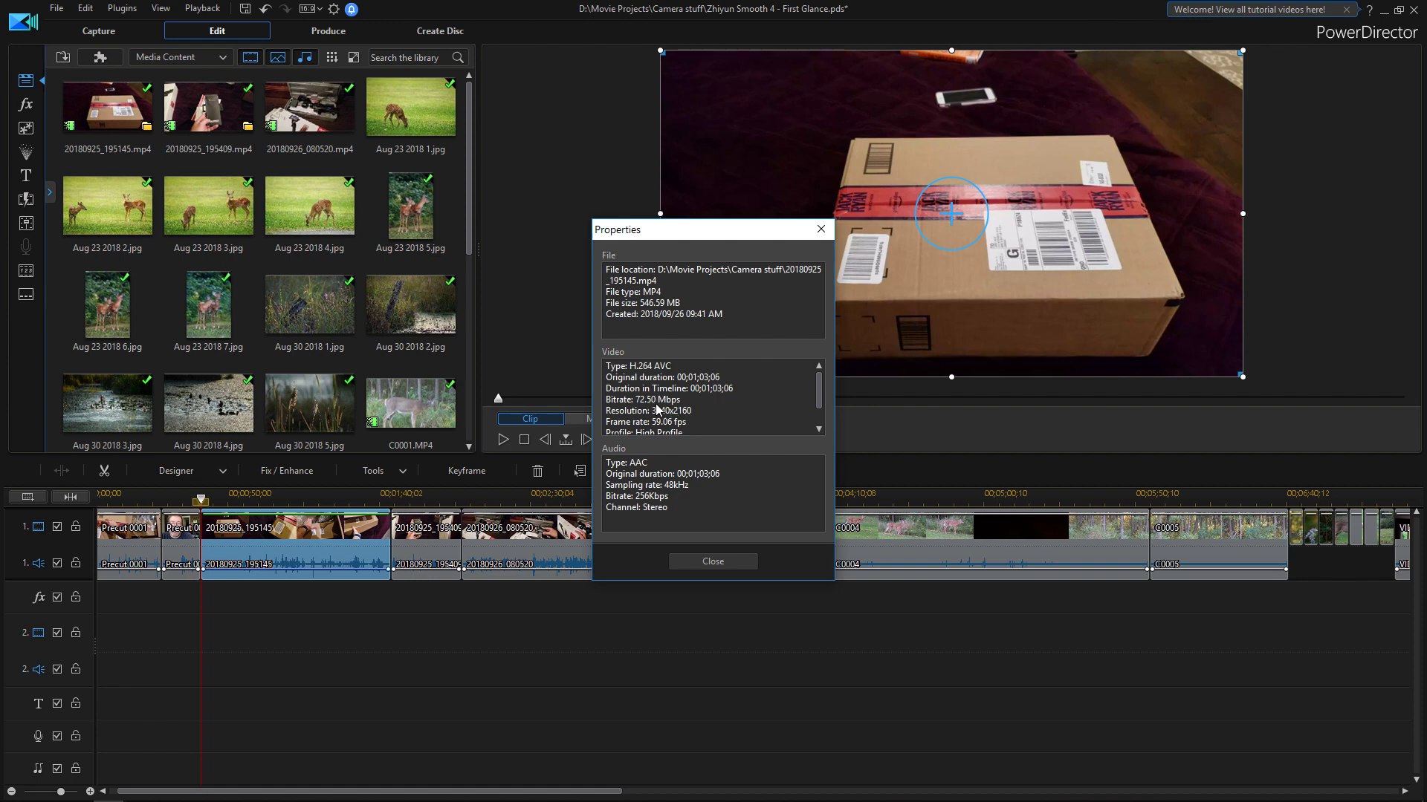
{"action": "left_click", "coordinate": [714, 562]}
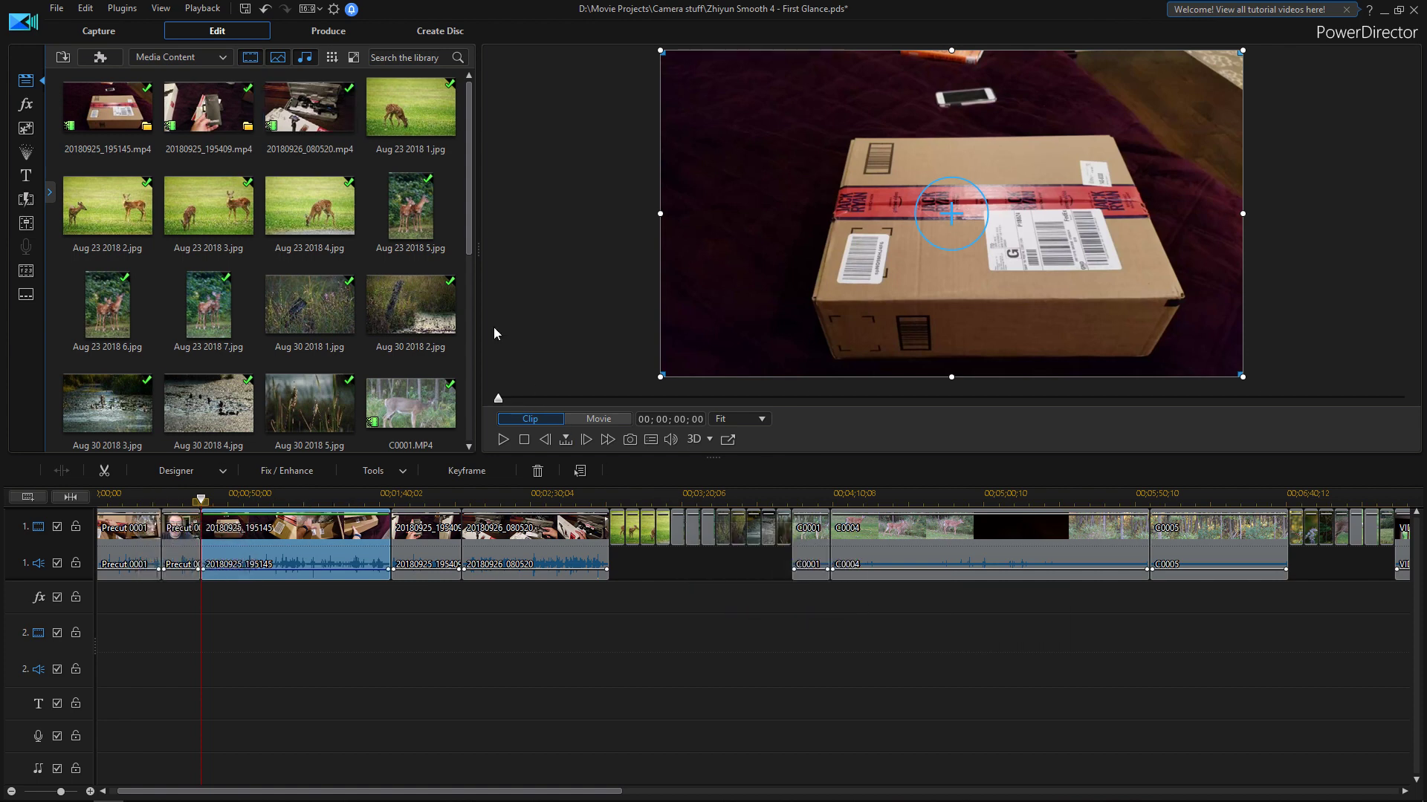
{"action": "left_click", "coordinate": [325, 32]}
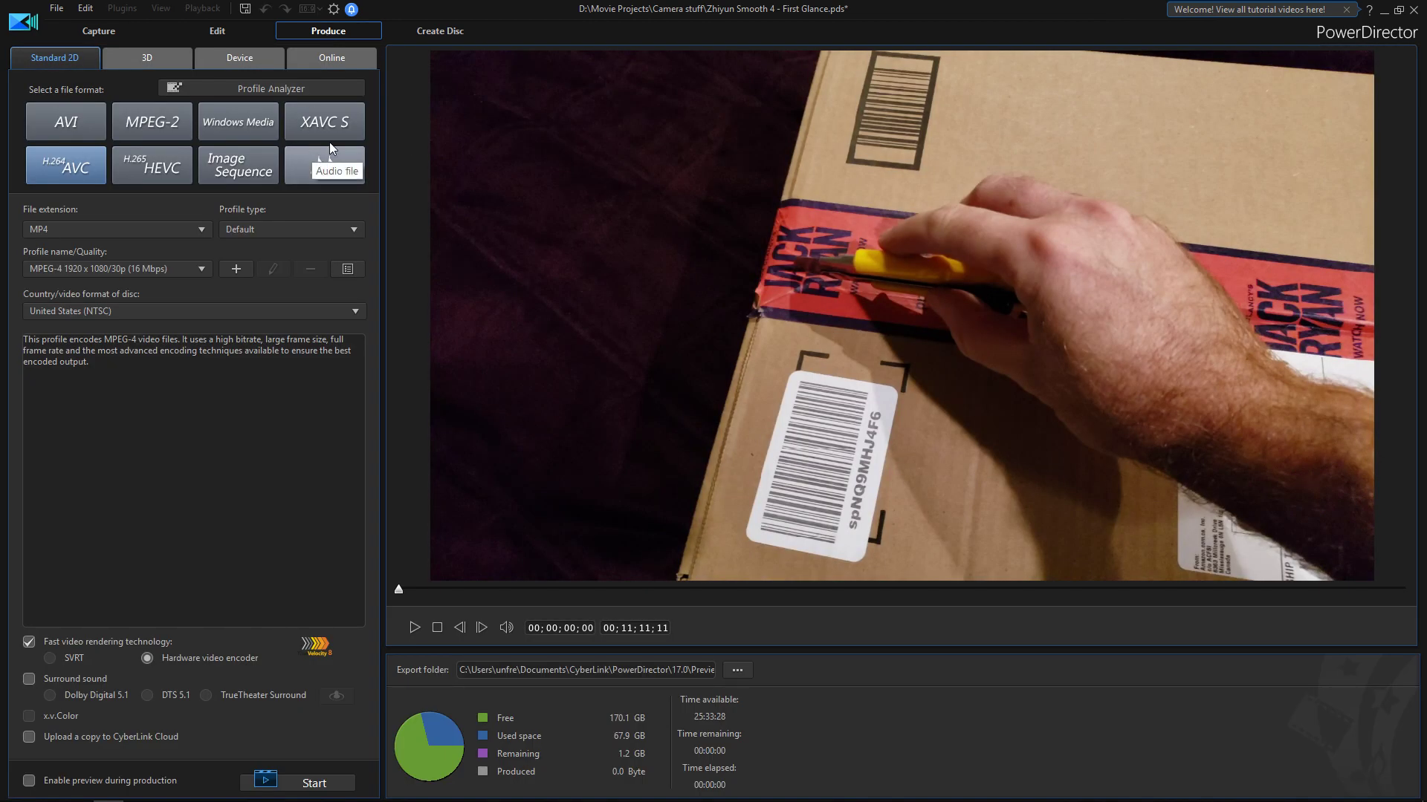
Switch the output format from XAVC S to H.264 AVC and list its MPEG-4 profiles
{"action": "left_click", "coordinate": [321, 133]}
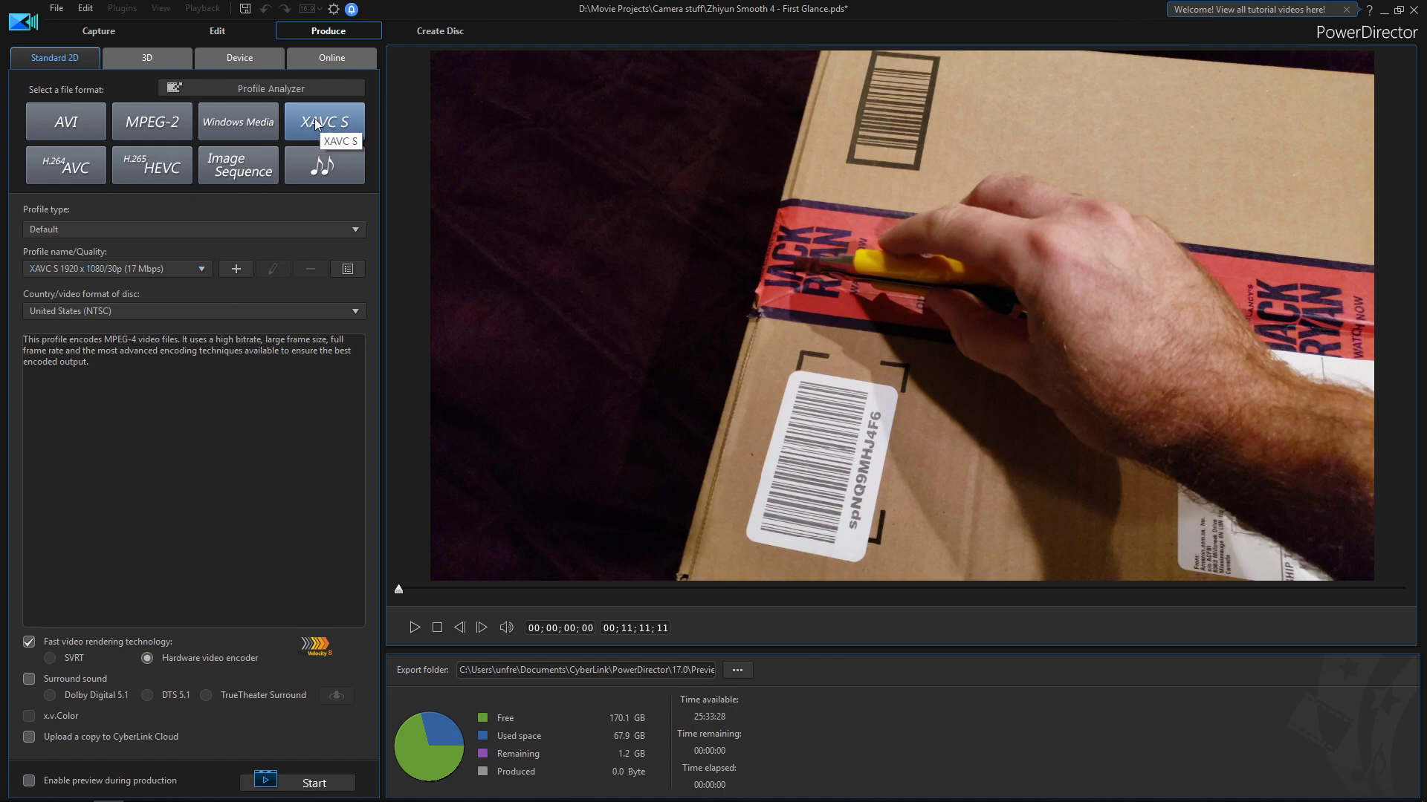
{"action": "left_click", "coordinate": [56, 165]}
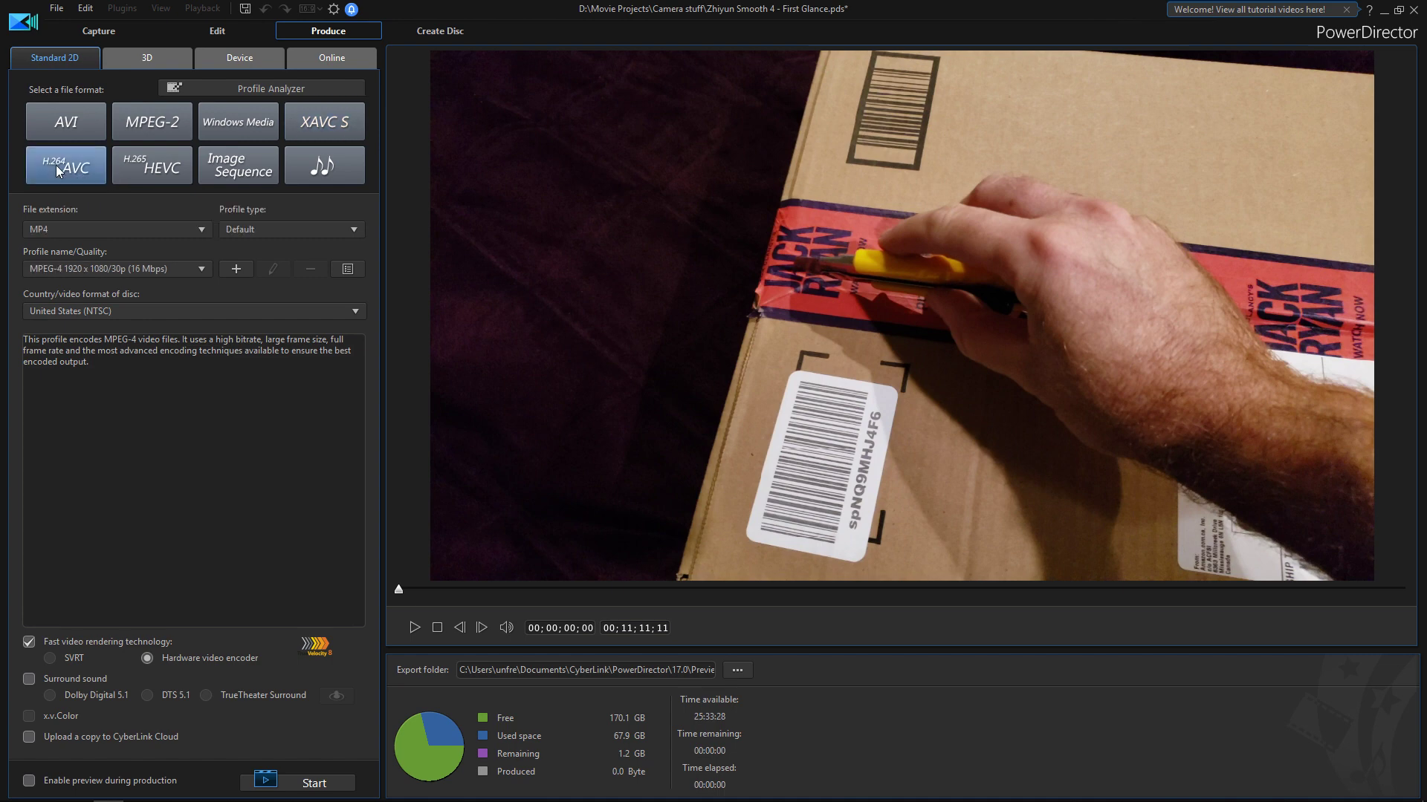
{"action": "left_click", "coordinate": [197, 271]}
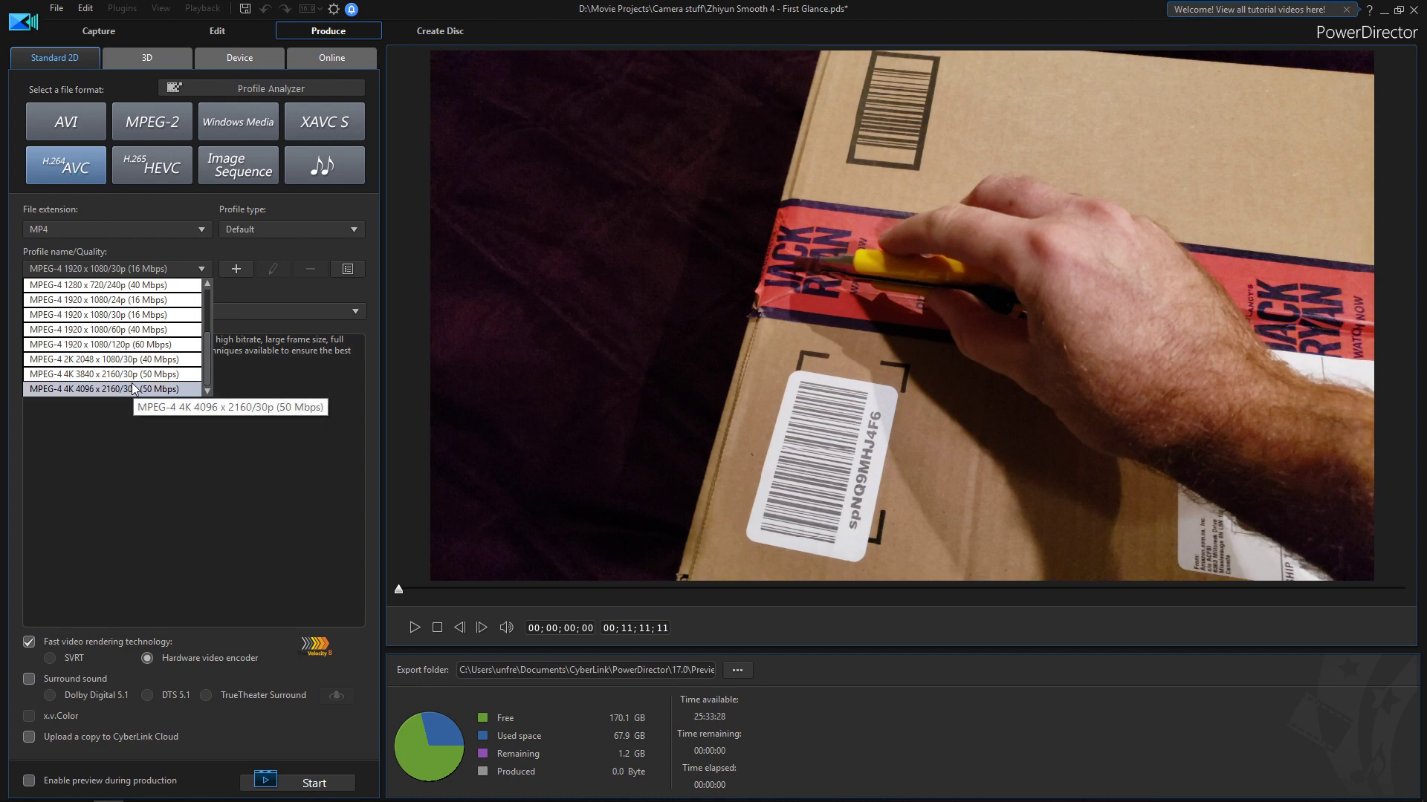
Choose XAVC S with the 3840 x 2160/60p (60 Mbps) profile
{"action": "left_click", "coordinate": [323, 132]}
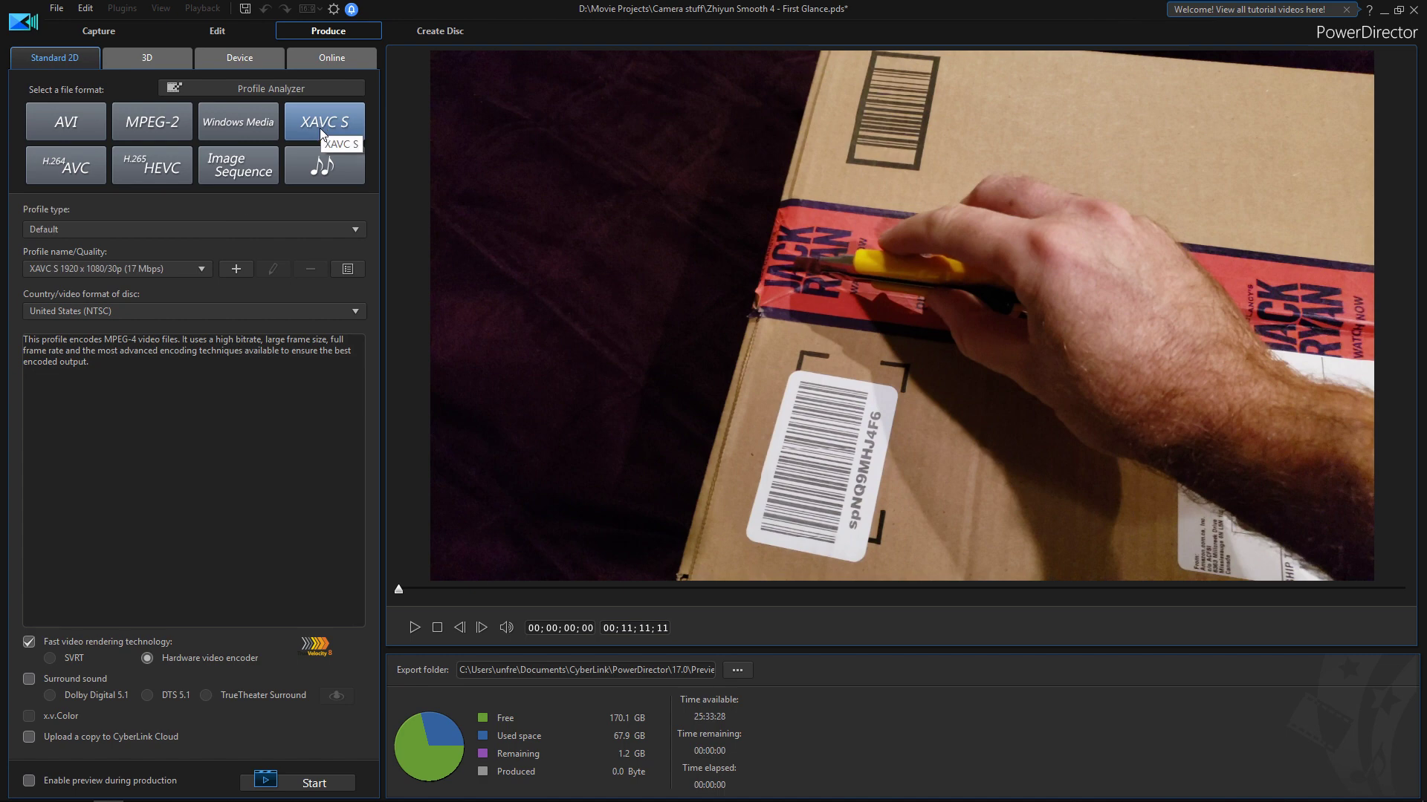
{"action": "left_click", "coordinate": [204, 270]}
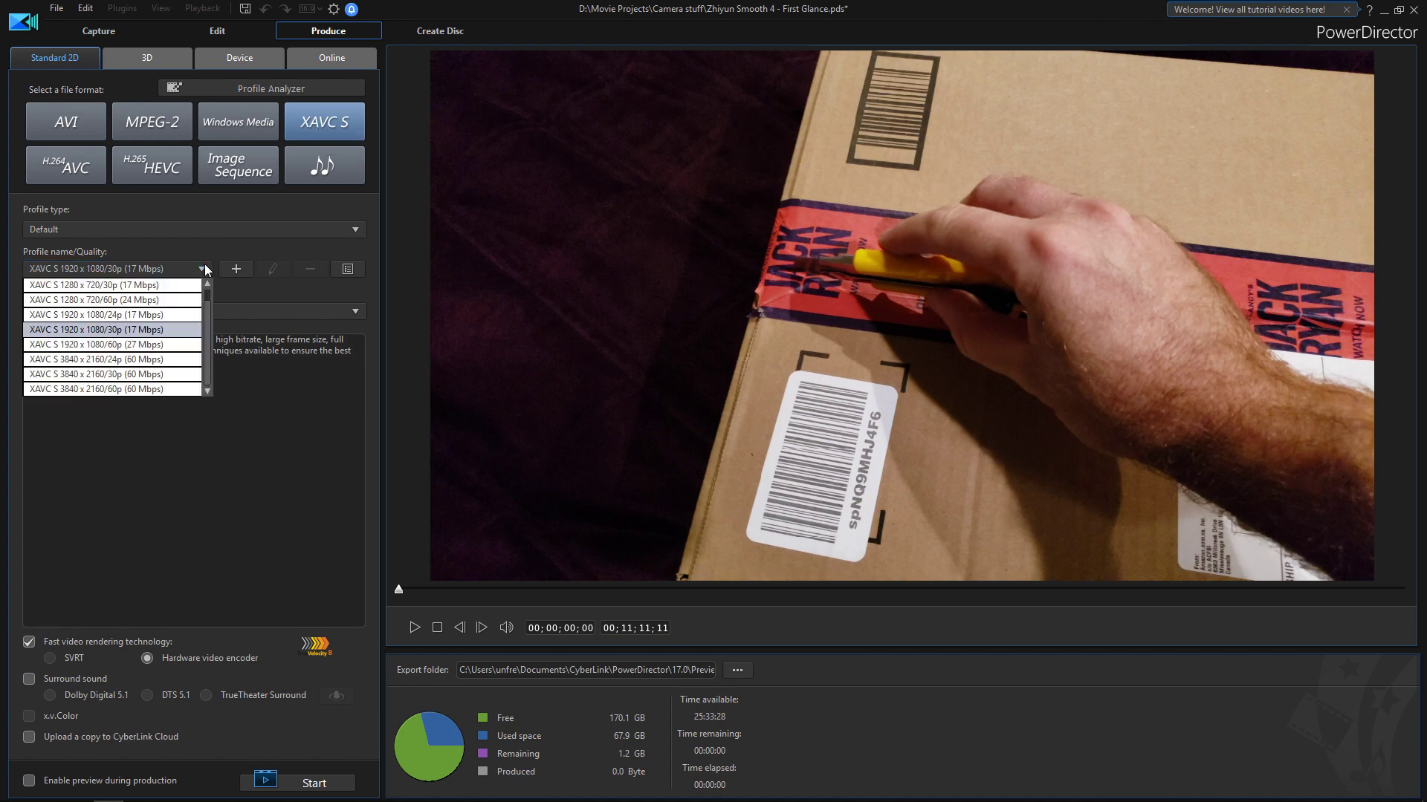
{"action": "left_click", "coordinate": [108, 389]}
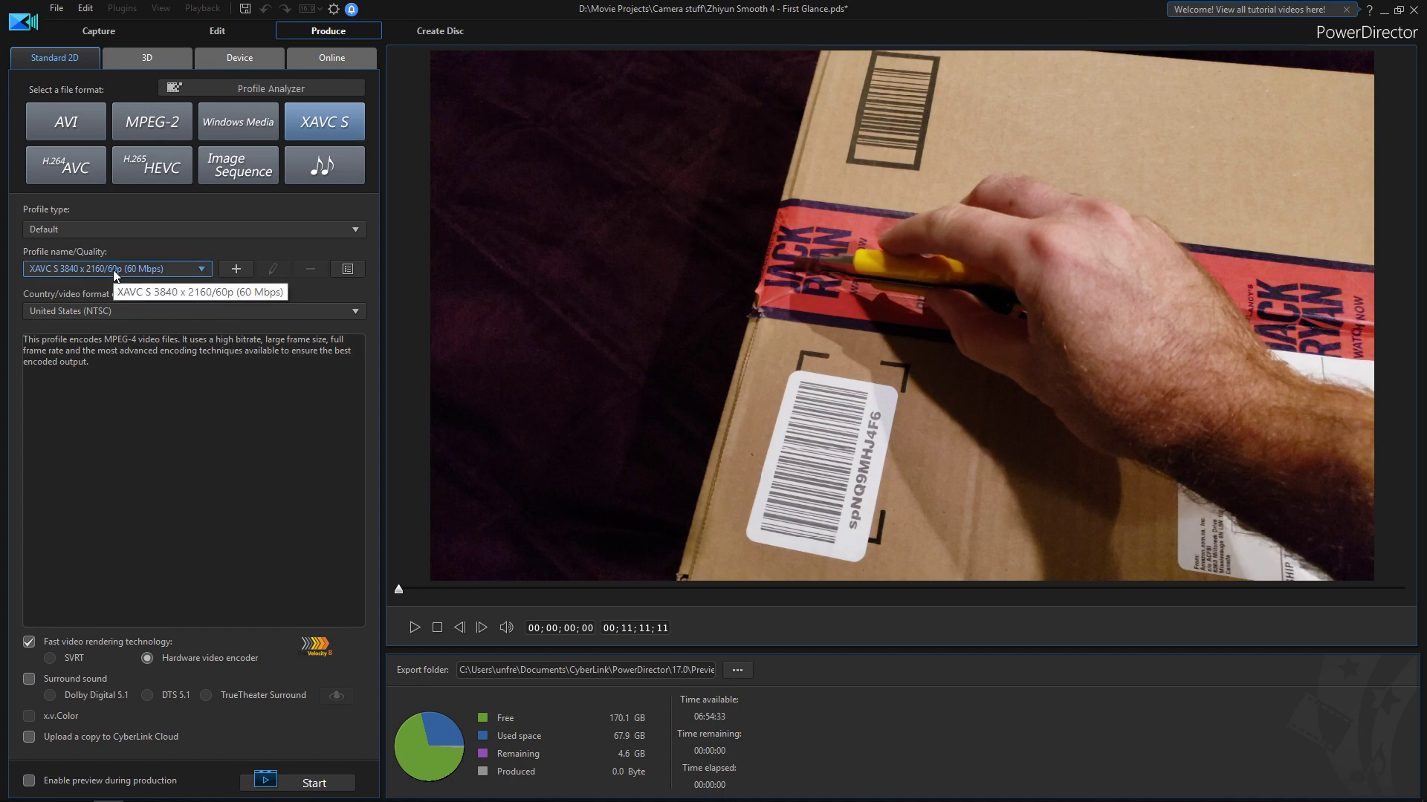
Start producing the 4K XAVC S video, then switch the format back to H.264 AVC
{"action": "left_click", "coordinate": [300, 786]}
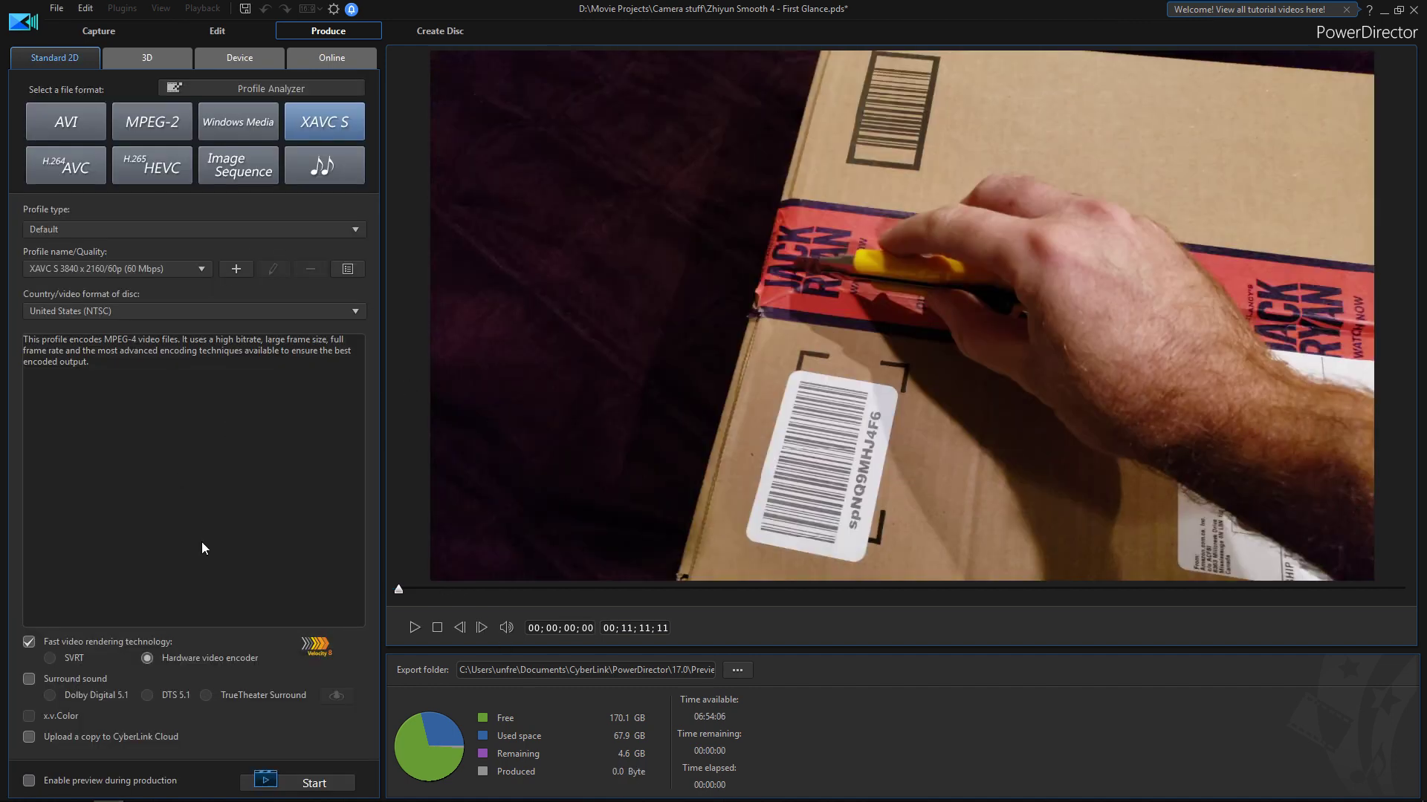
{"action": "left_click", "coordinate": [93, 166]}
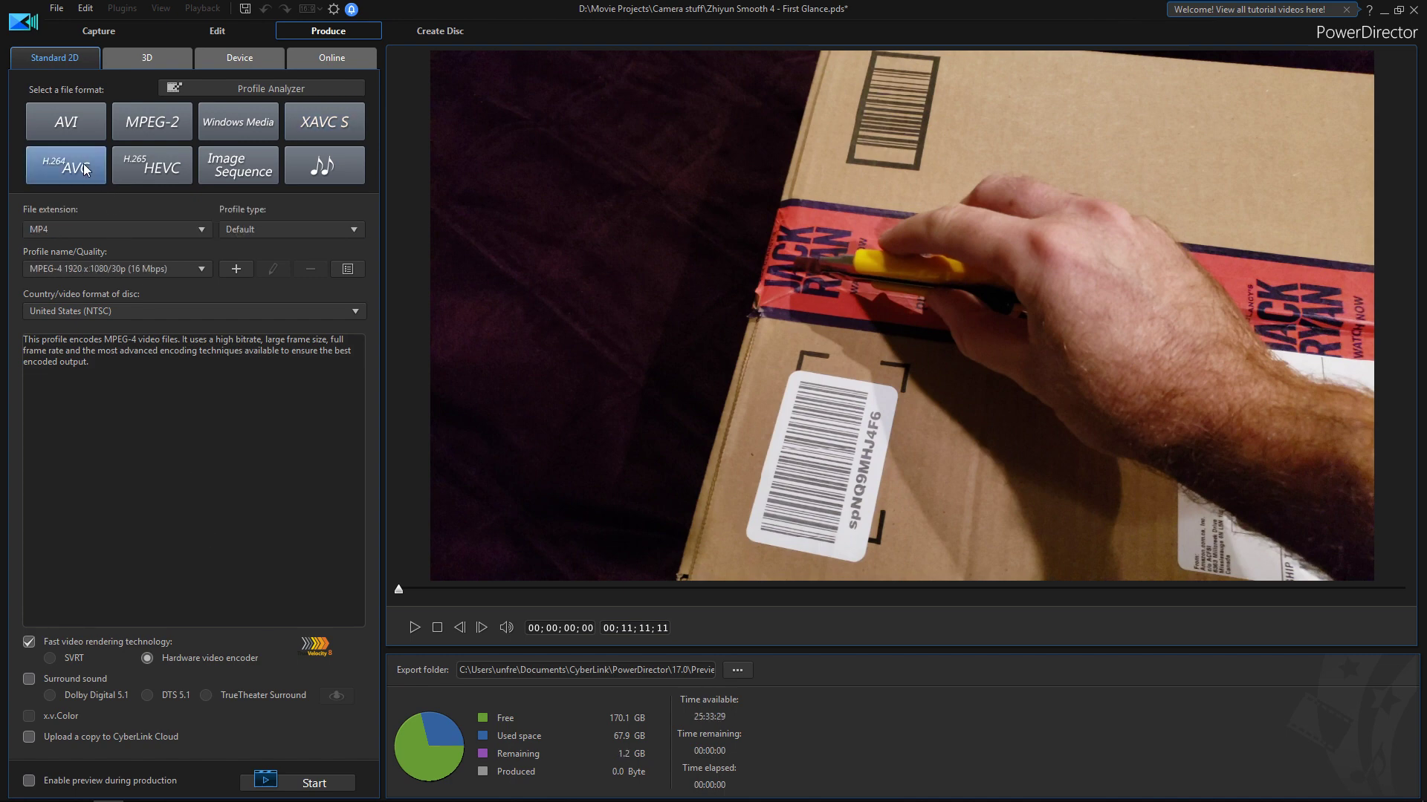
Select the MPEG-4 1920 x 1080/60p (40 Mbps) profile for H.264 AVC
{"action": "left_click", "coordinate": [204, 268]}
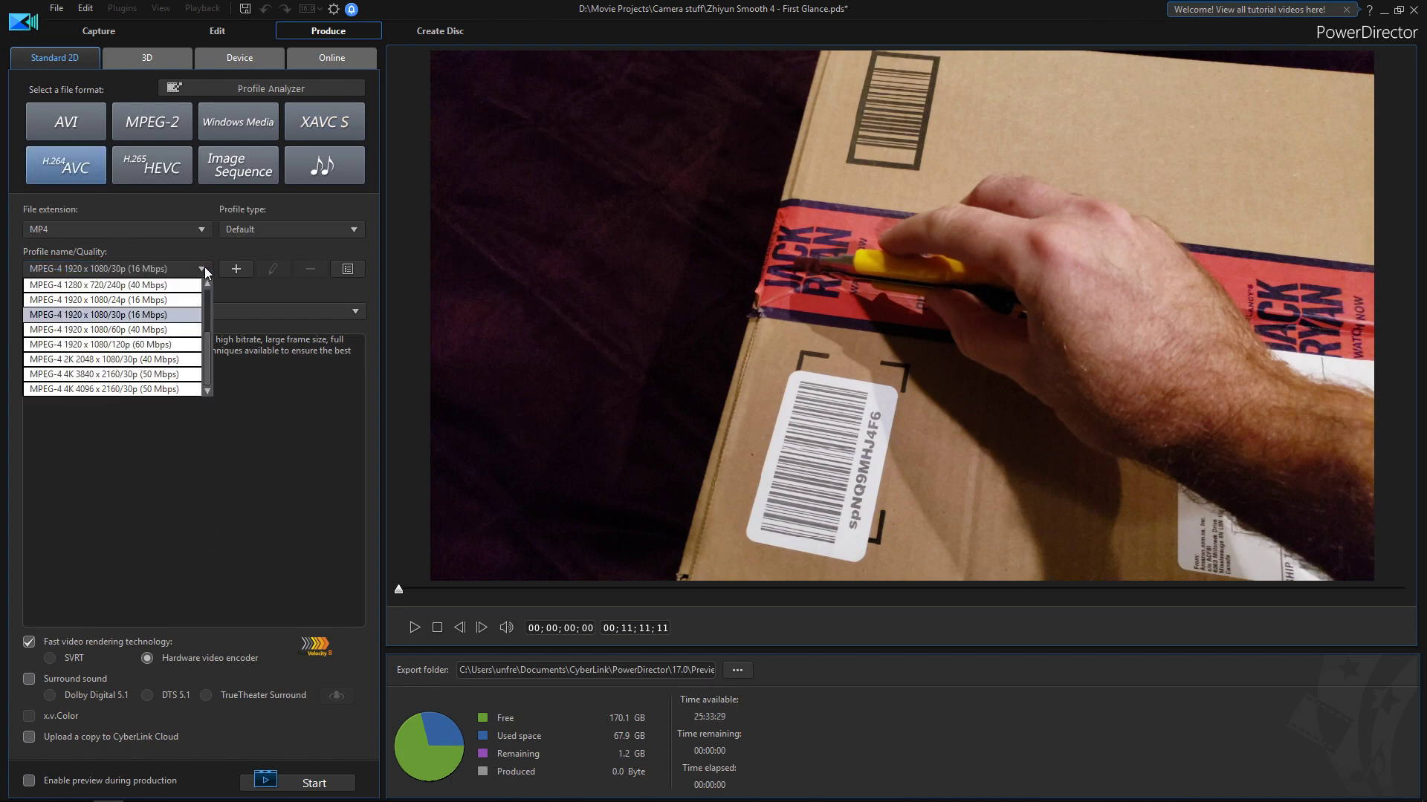
{"action": "left_click", "coordinate": [104, 332]}
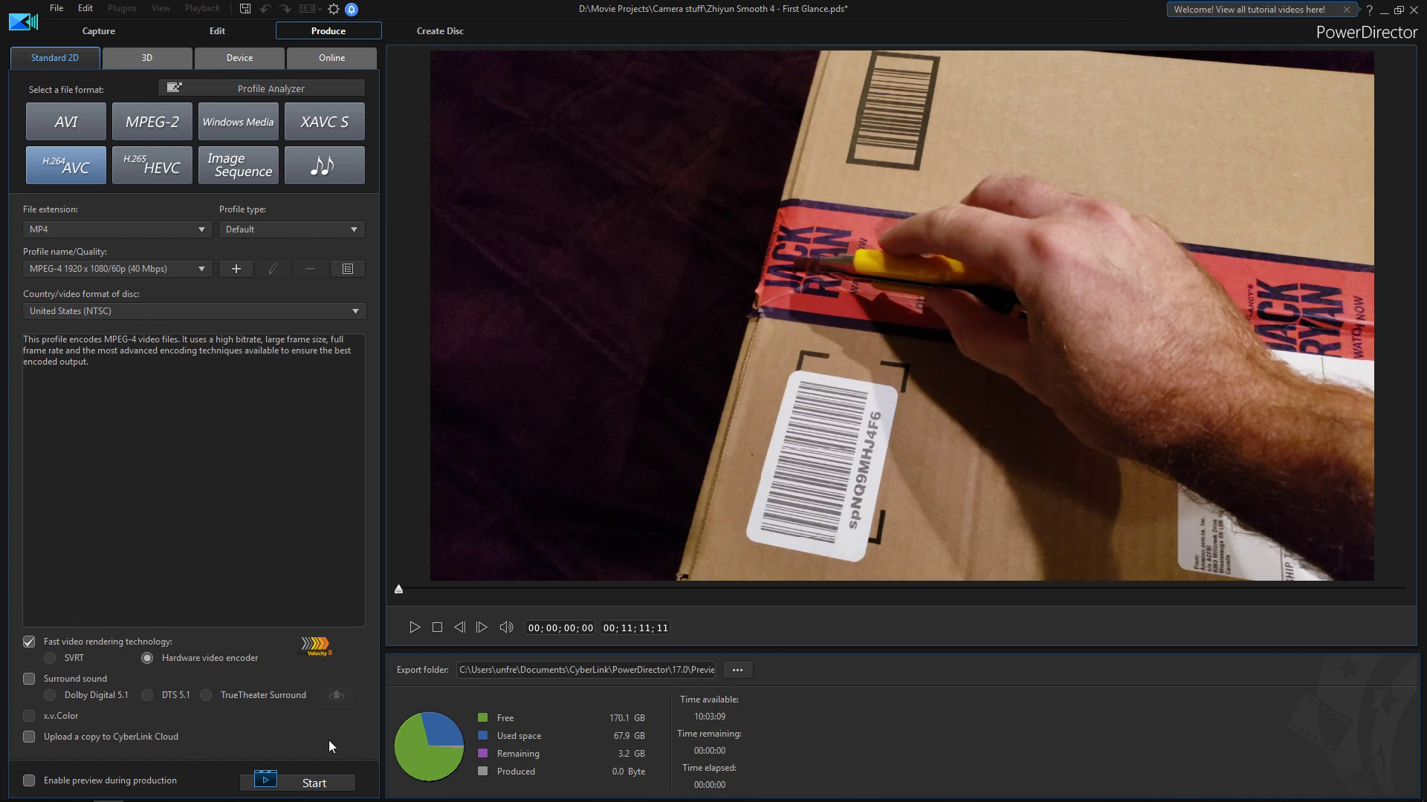
Start the 1080/60p render, cancel it at 17%, then switch the format to AVI
{"action": "left_click", "coordinate": [312, 786]}
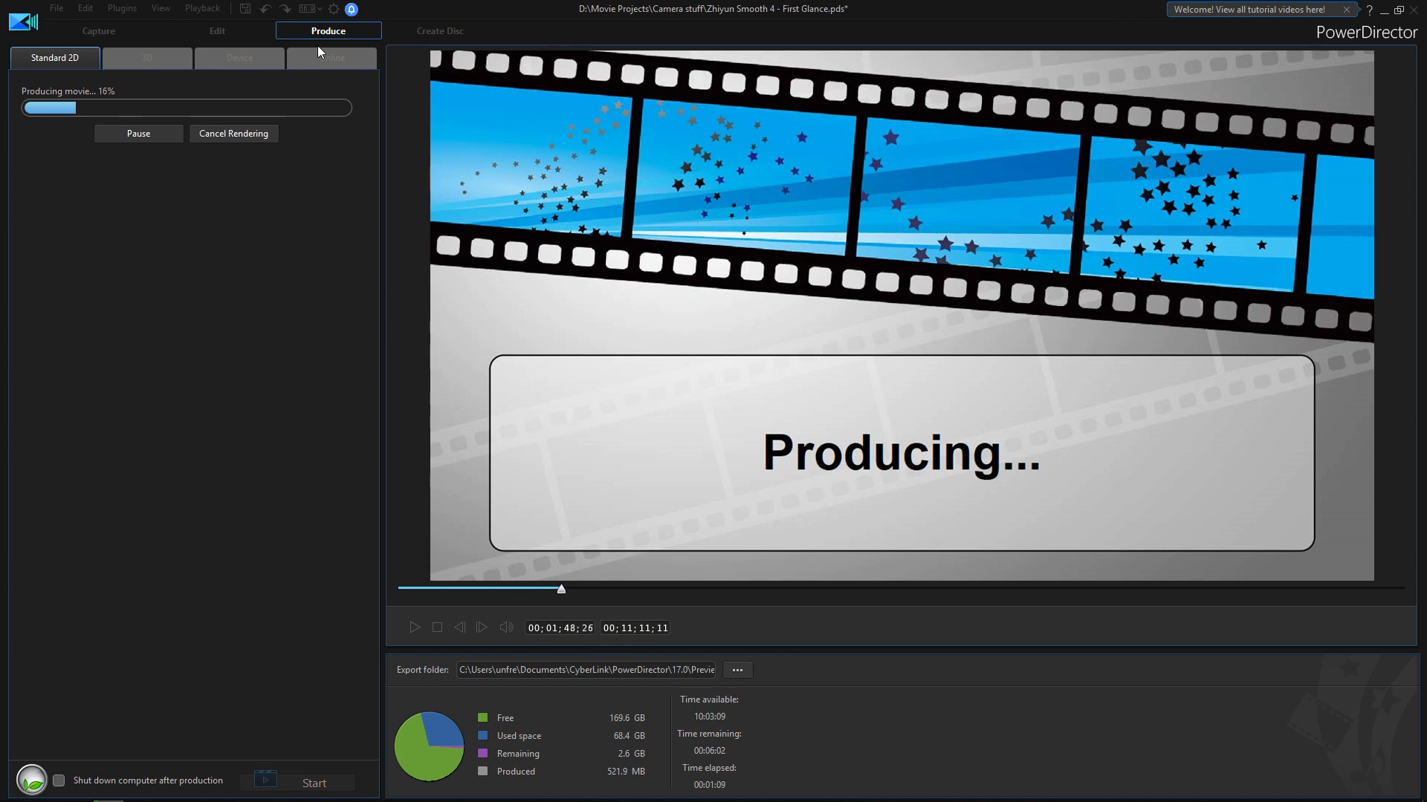
{"action": "left_click", "coordinate": [228, 136]}
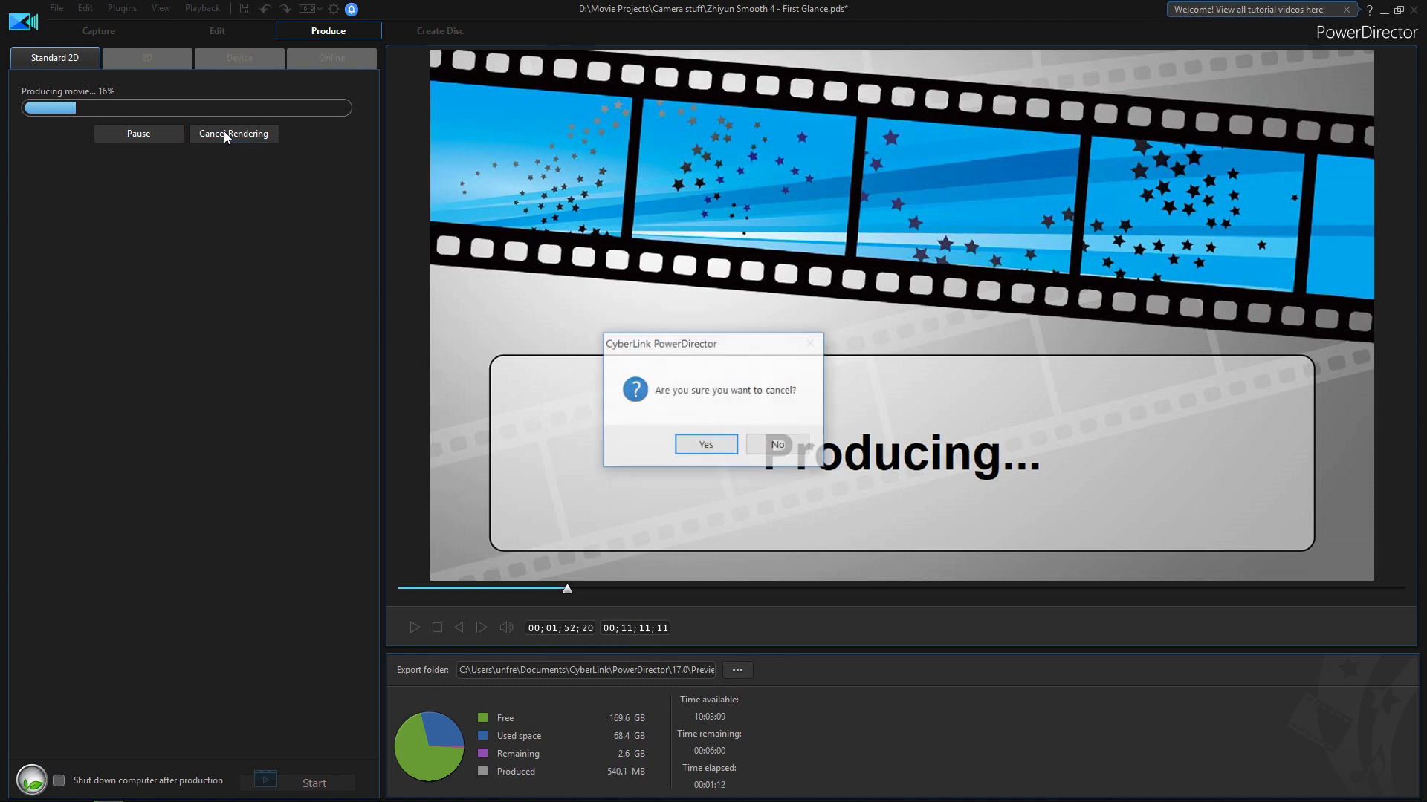
{"action": "left_click", "coordinate": [703, 445]}
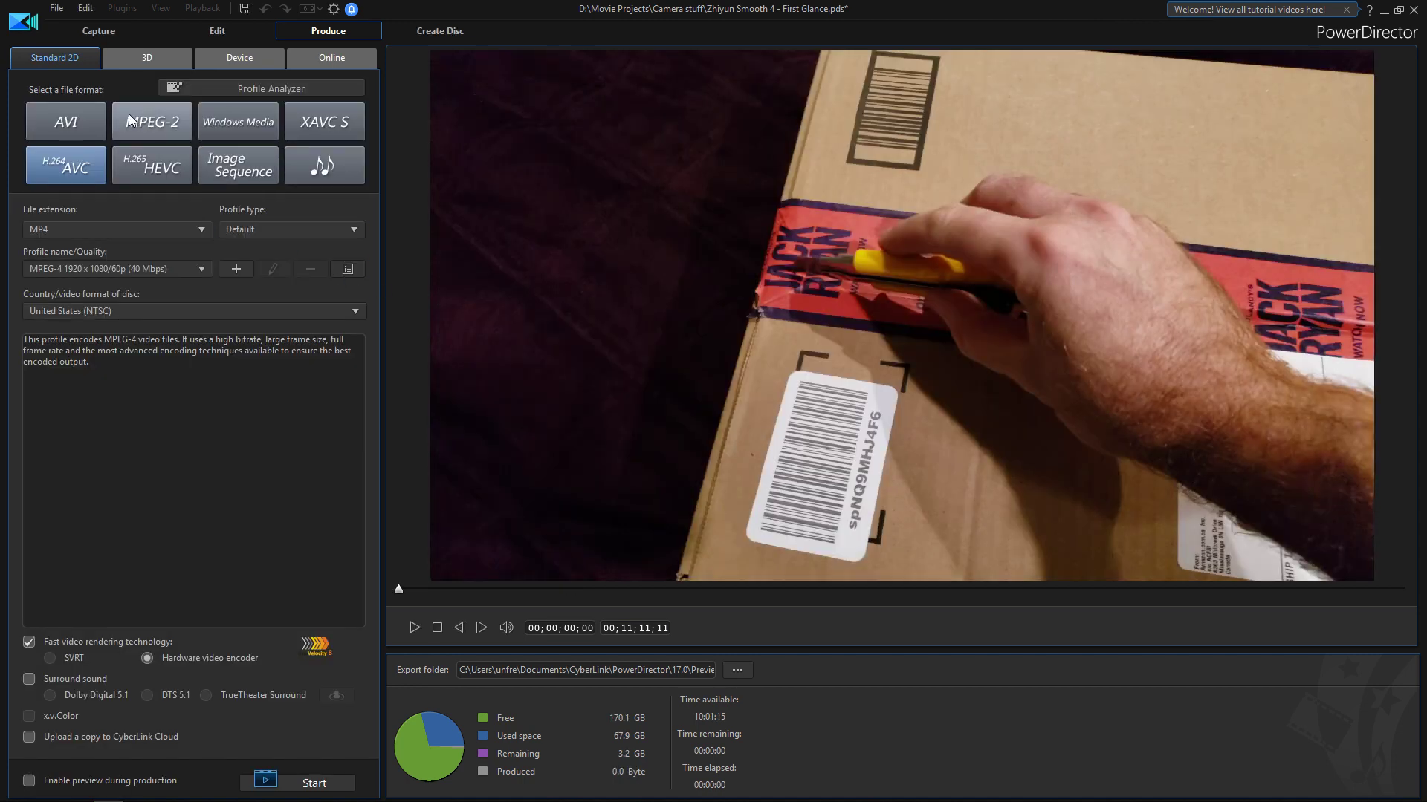
{"action": "left_click", "coordinate": [73, 123]}
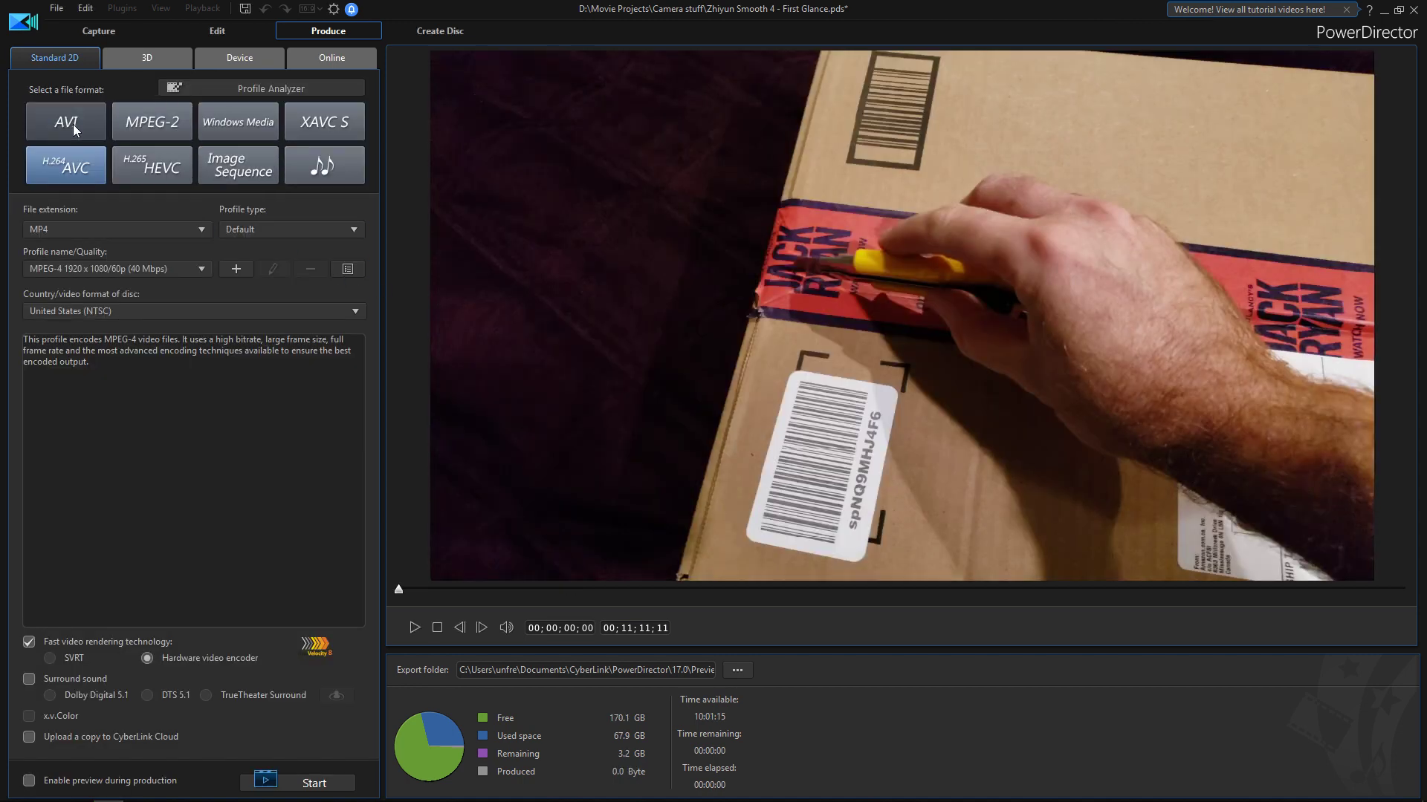
Review the DV-AVI quality profiles, then switch to MPEG-2 and review its profiles
{"action": "left_click", "coordinate": [144, 278]}
{"action": "left_click", "coordinate": [144, 278]}
{"action": "left_click", "coordinate": [163, 115]}
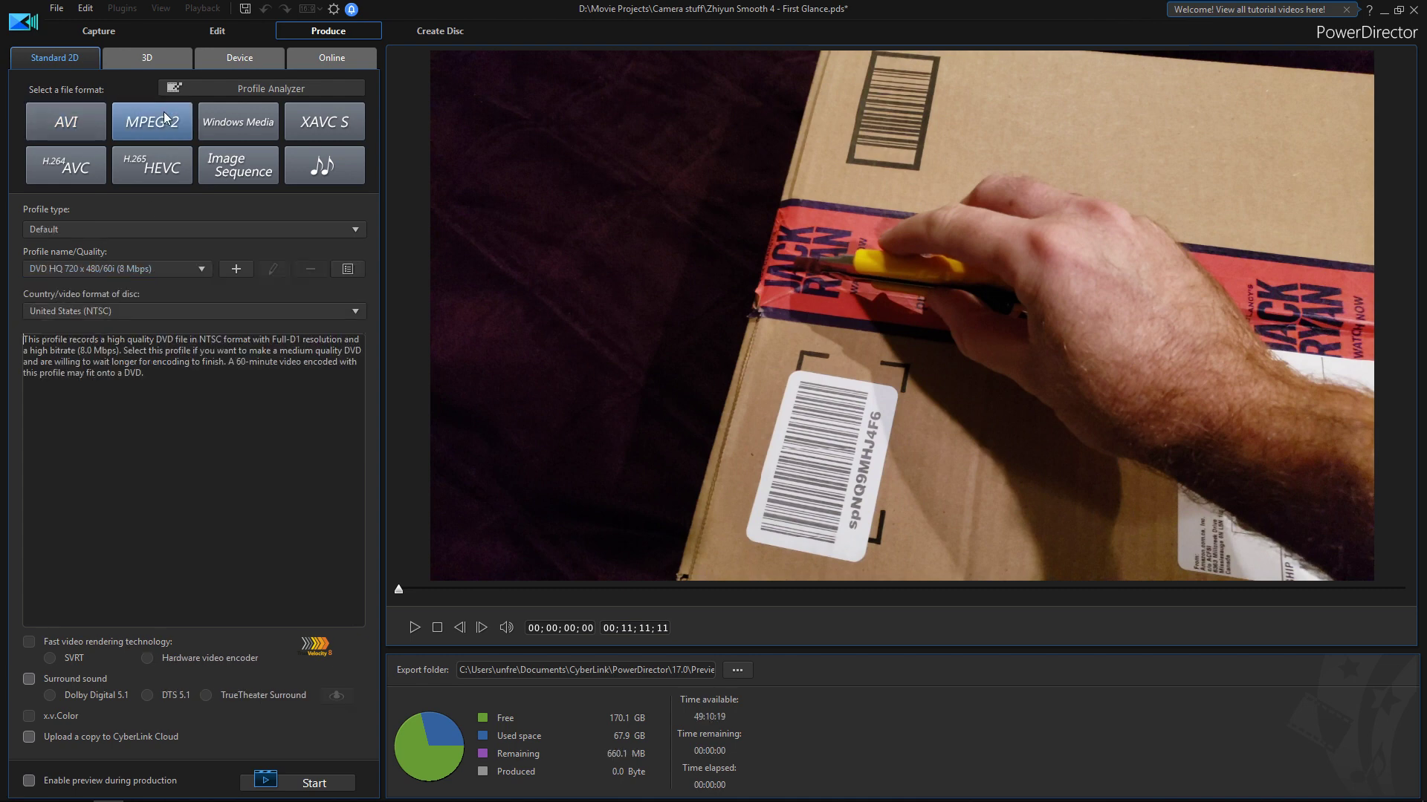
{"action": "left_click", "coordinate": [179, 270]}
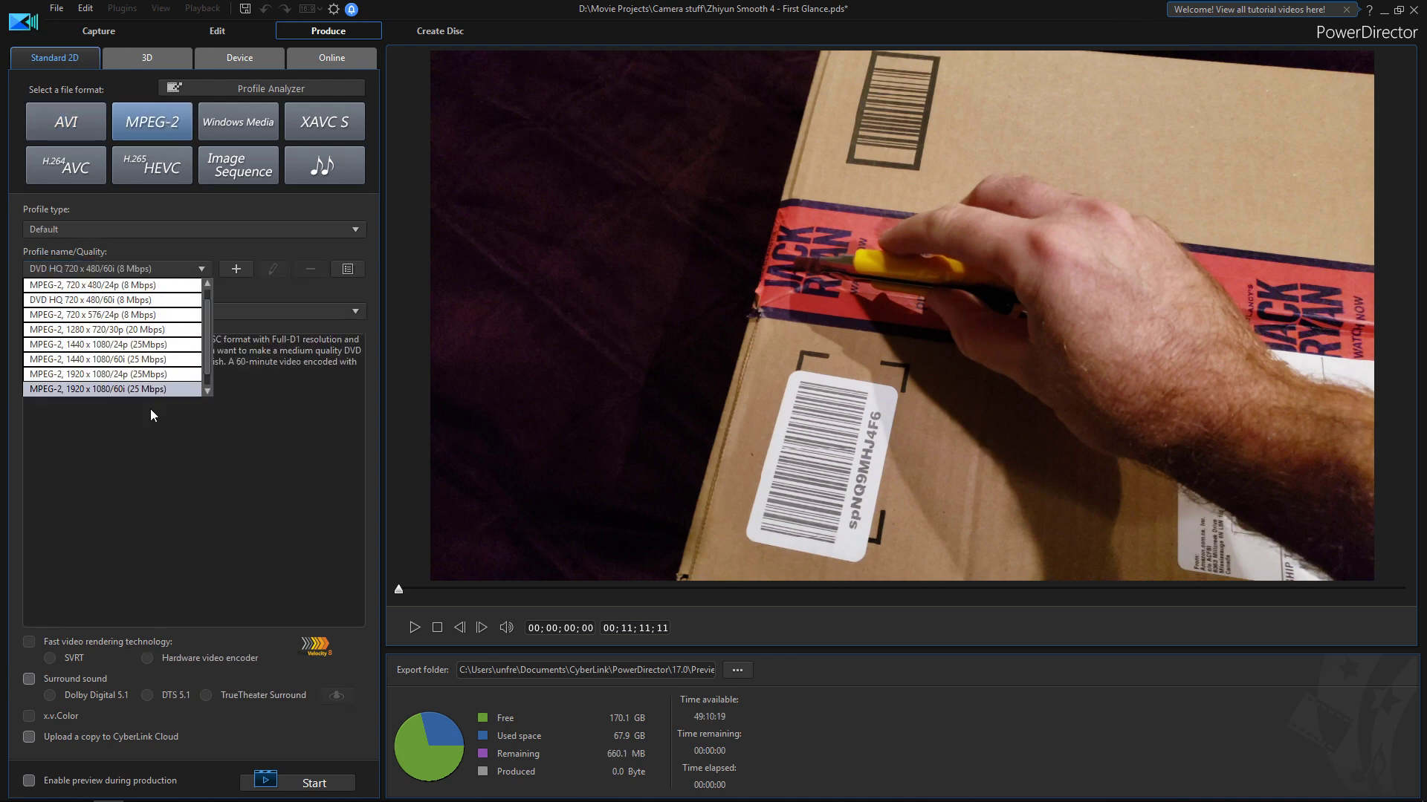
{"action": "left_click", "coordinate": [241, 125]}
Step through Windows Media and XAVC S, ending on H.265 HEVC with its MPEG-4 1920 x 1080/30p profiles shown
{"action": "left_click", "coordinate": [241, 125]}
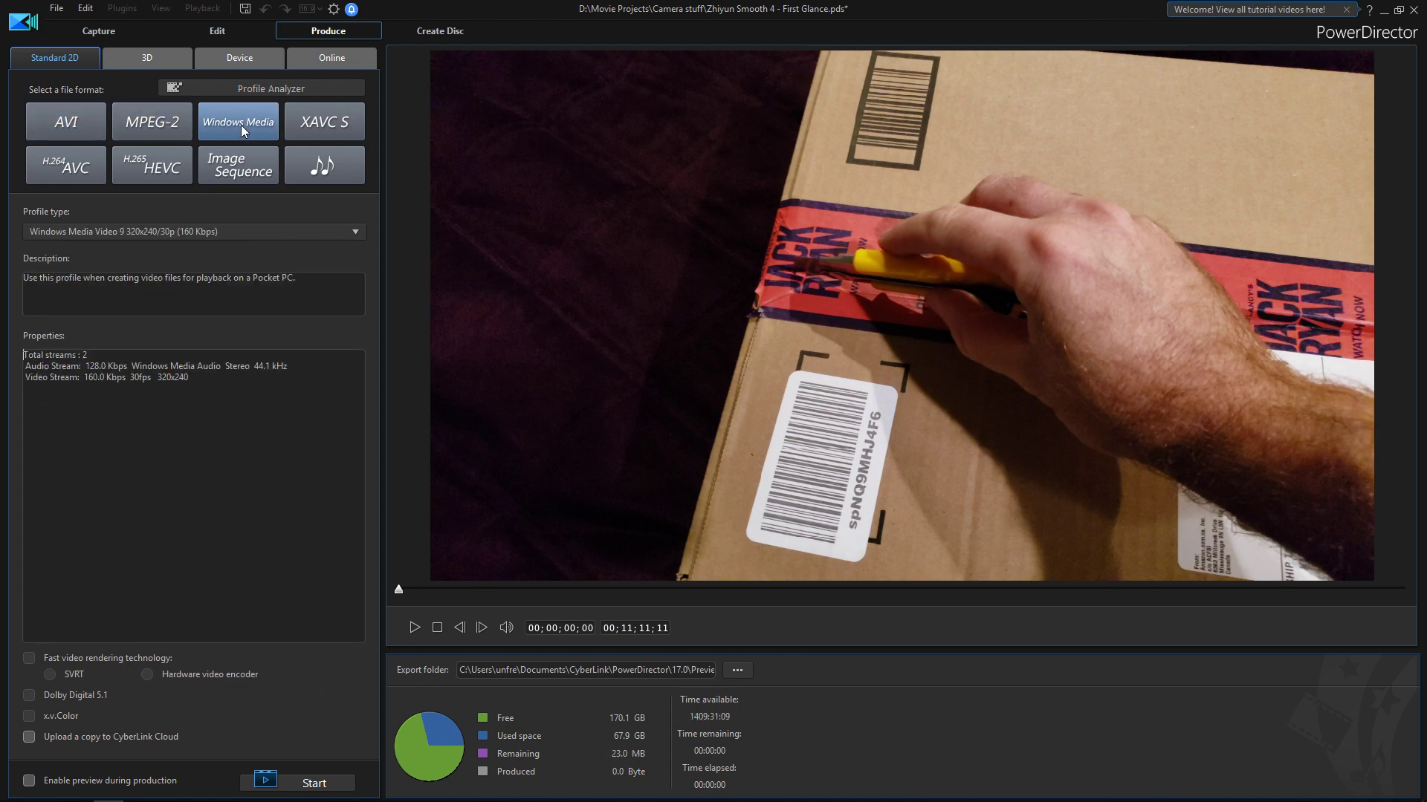
{"action": "left_click", "coordinate": [330, 138]}
{"action": "left_click", "coordinate": [149, 270]}
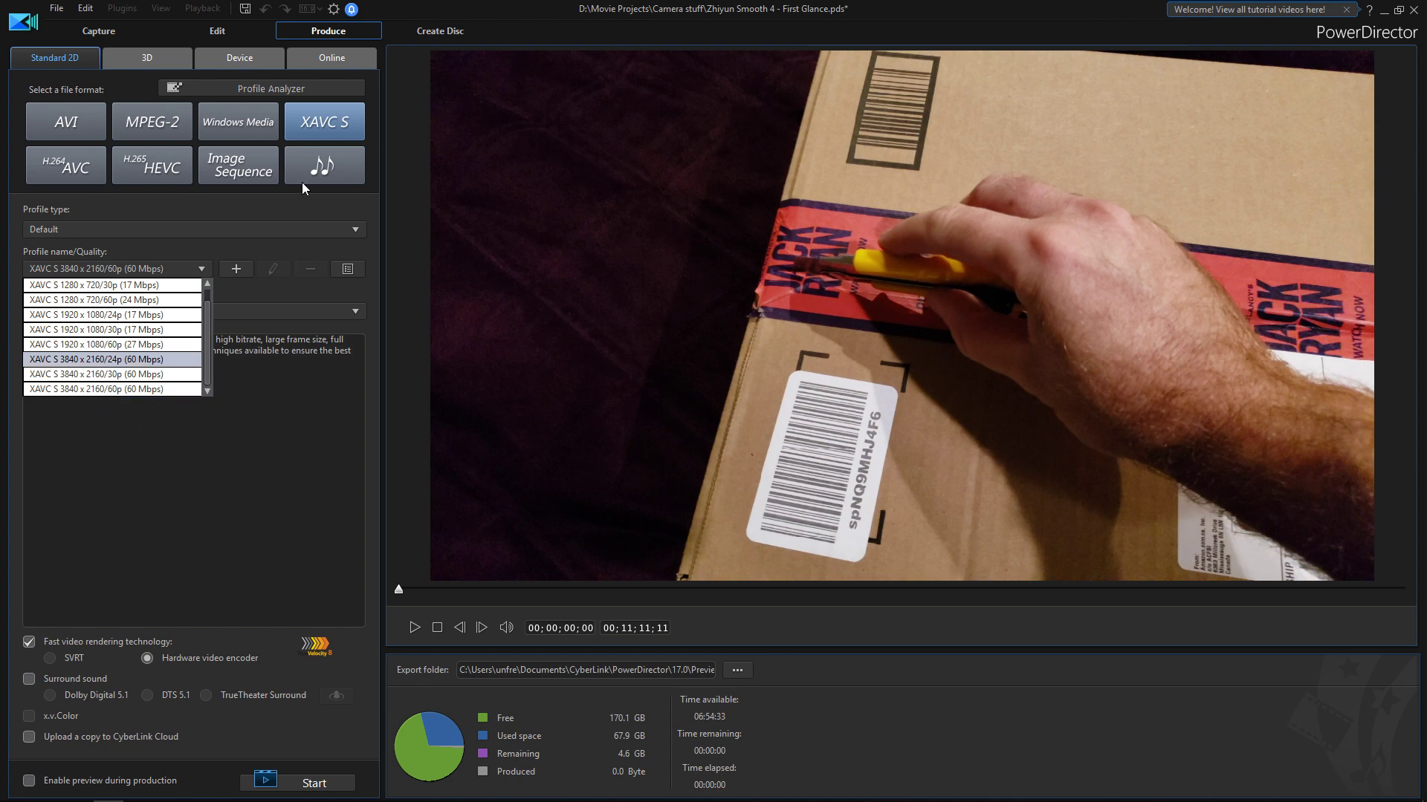
{"action": "left_click", "coordinate": [142, 162]}
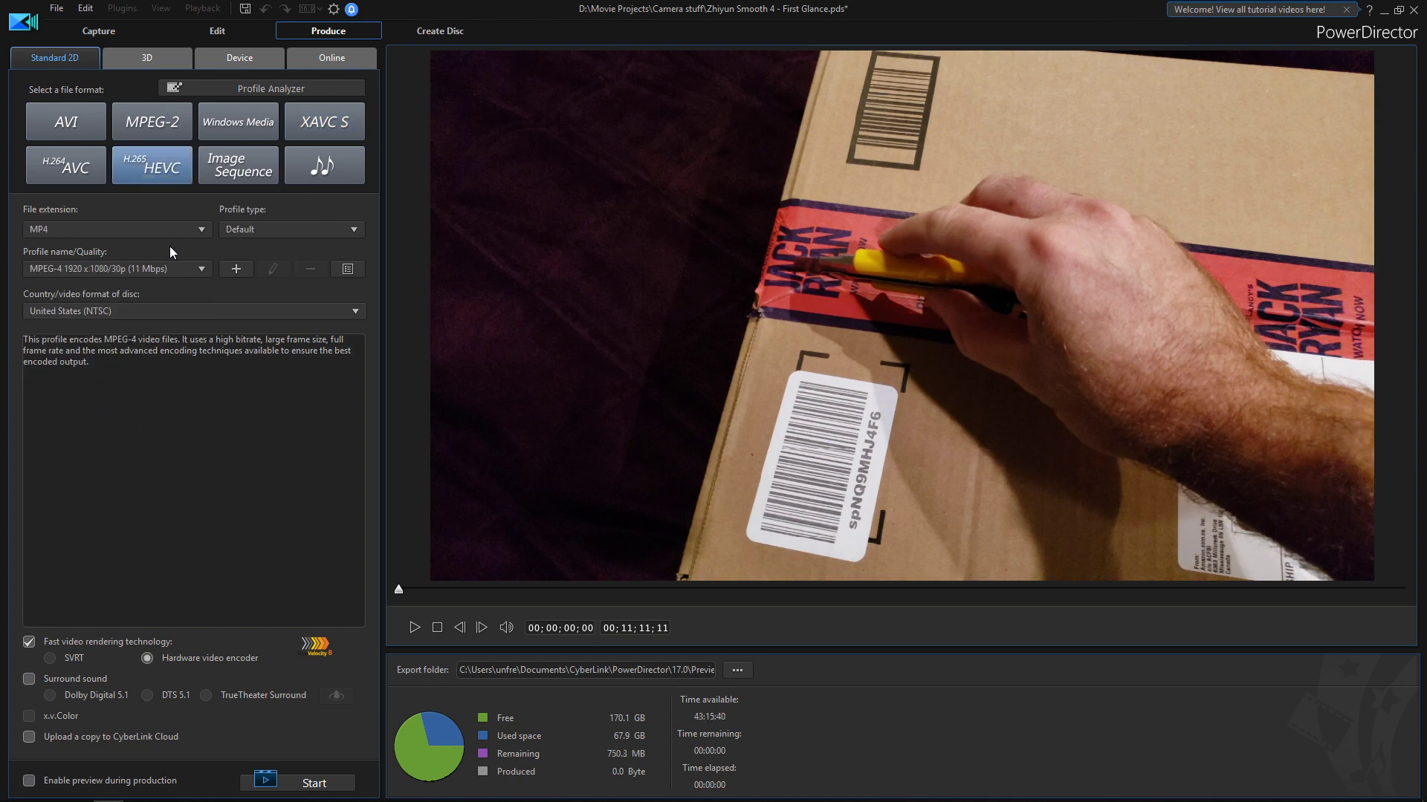
{"action": "left_click", "coordinate": [176, 271]}
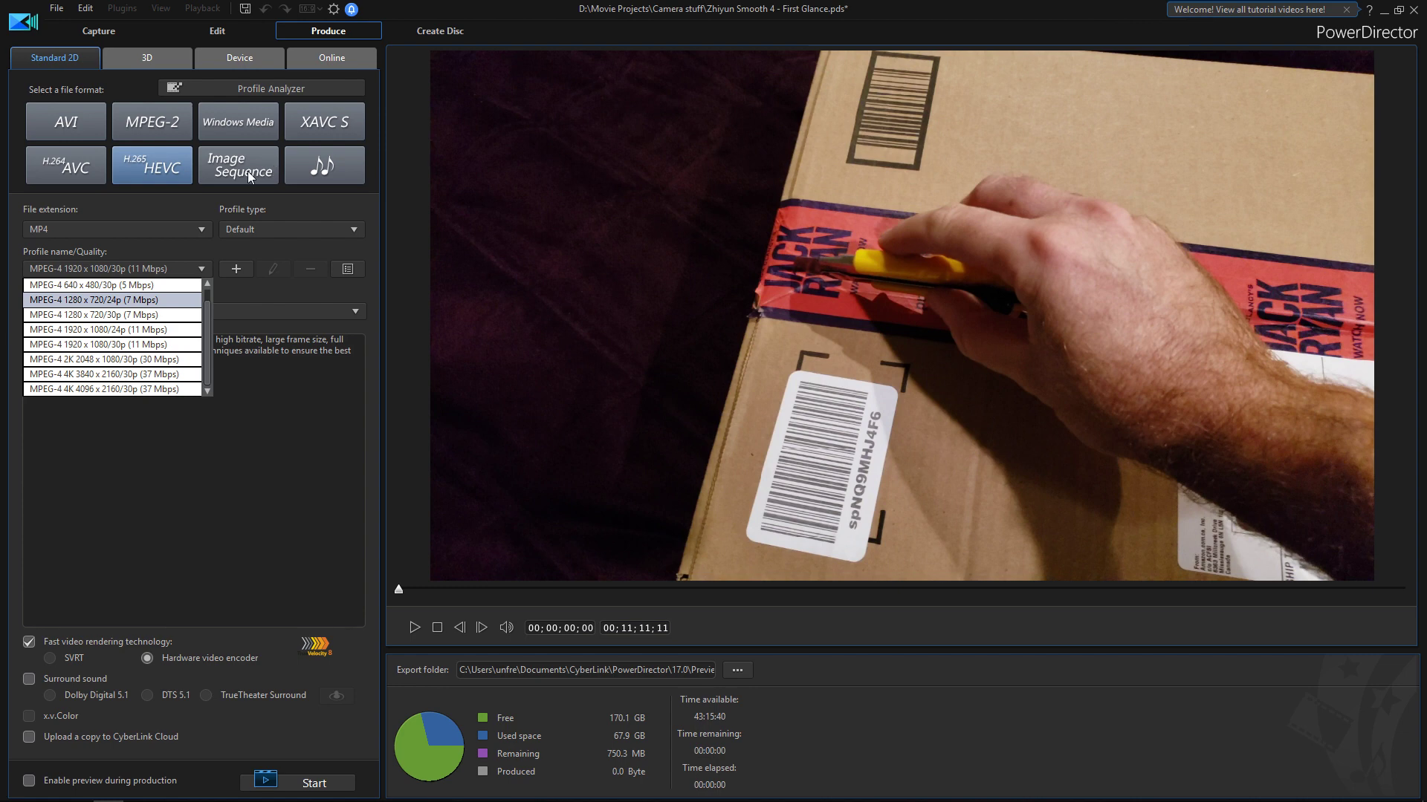
Choose Image Sequence output, keeping JPG as the file extension and 23.976 fps as the frame rate
{"action": "left_click", "coordinate": [225, 180]}
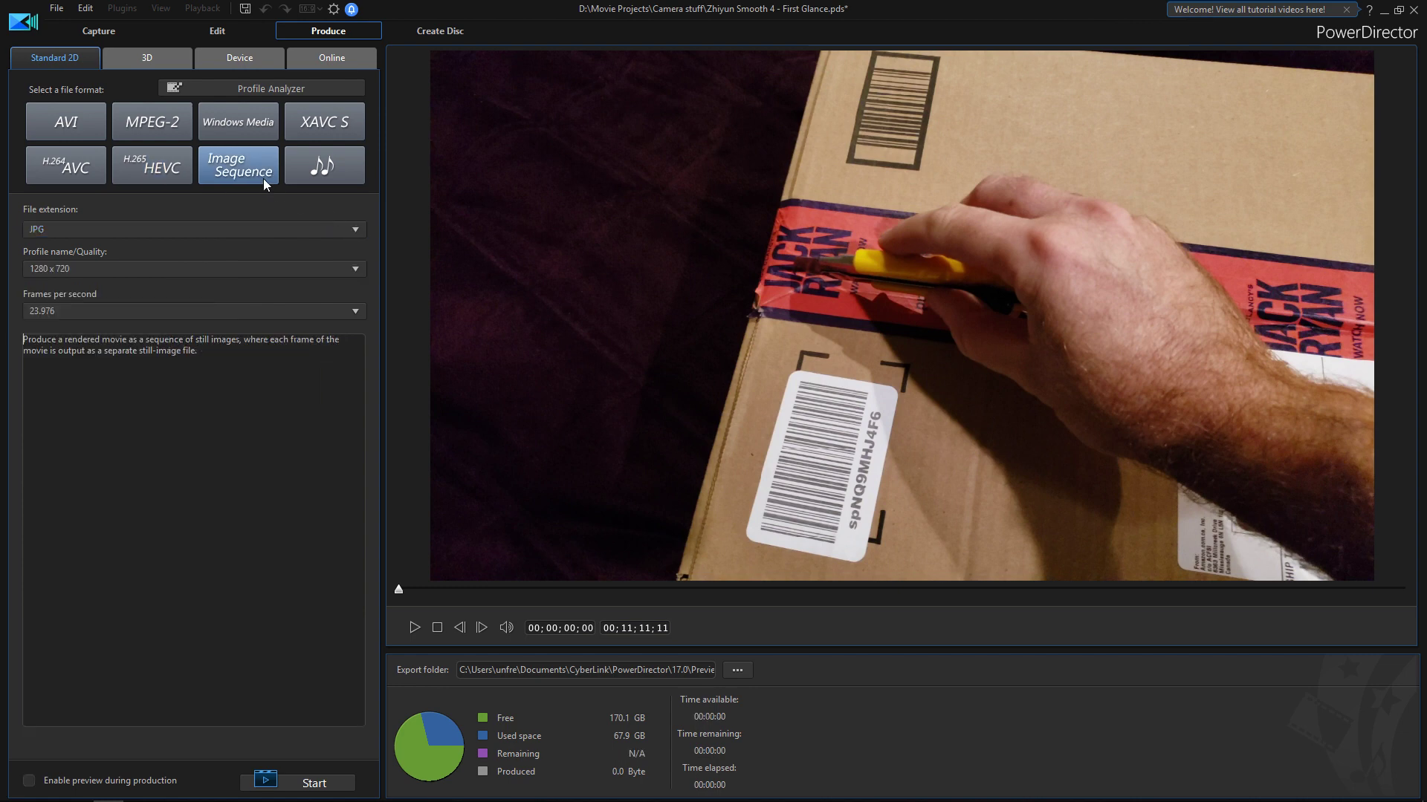
{"action": "left_click", "coordinate": [336, 230]}
{"action": "left_click", "coordinate": [336, 230]}
{"action": "left_click", "coordinate": [232, 315]}
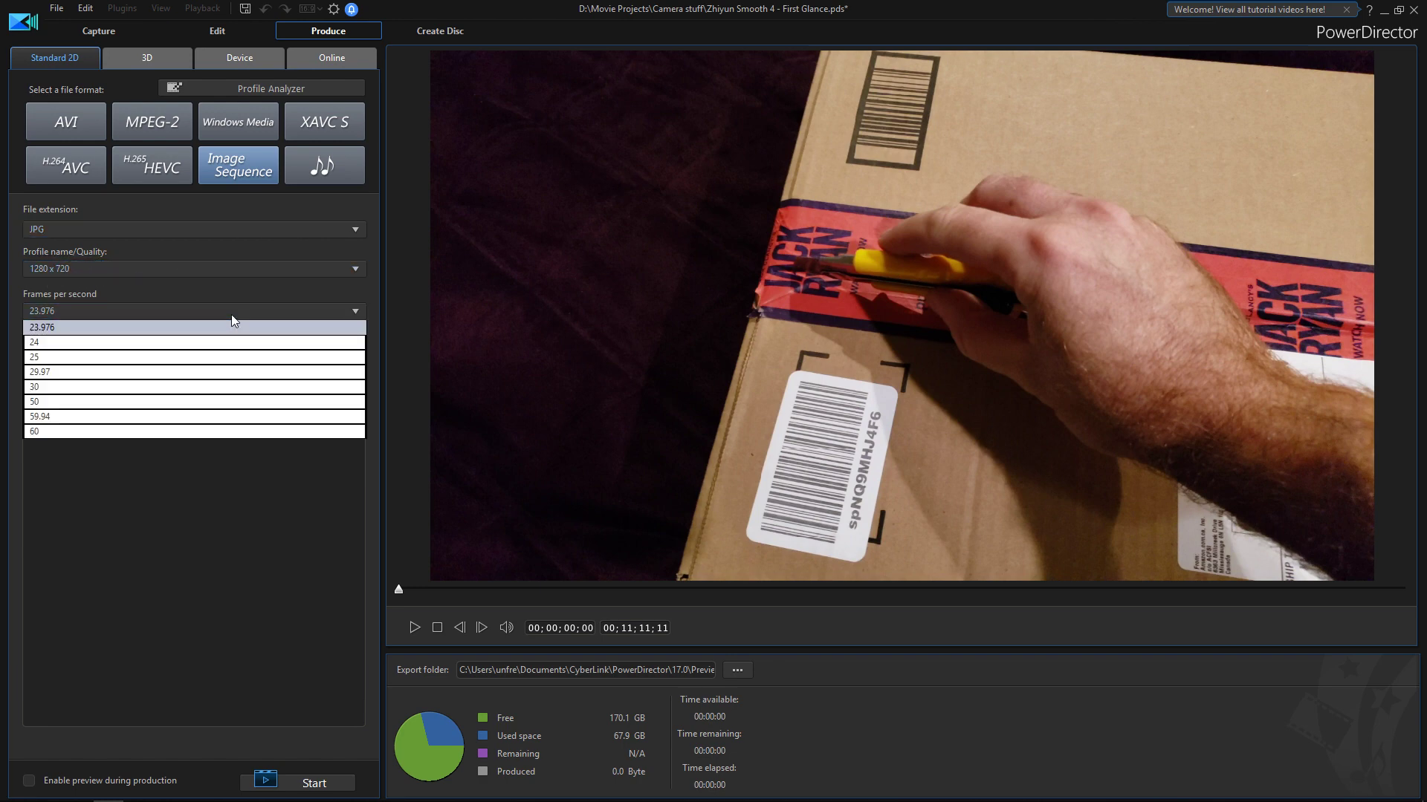
{"action": "left_click", "coordinate": [231, 315]}
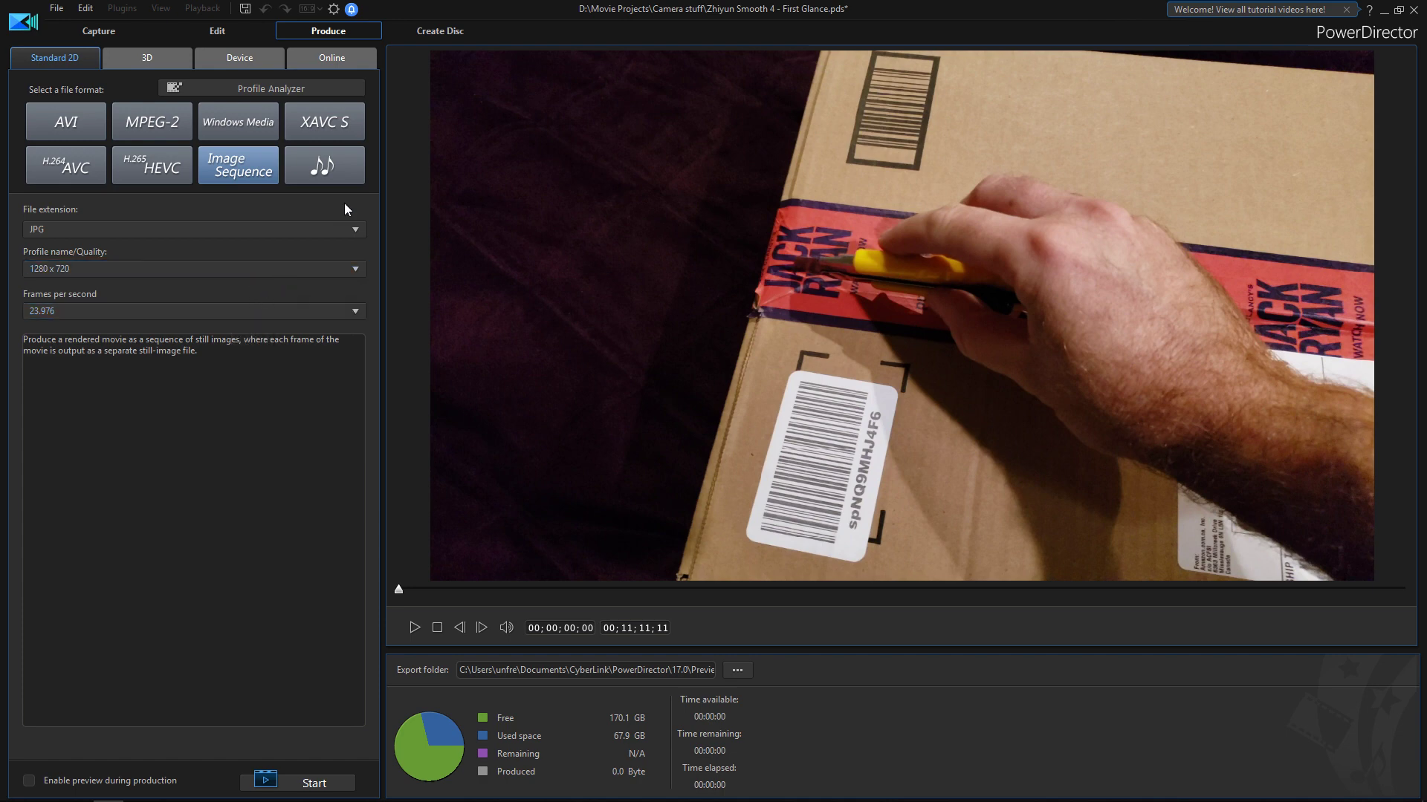
Choose audio file output and review M4A, WMA and WAV, keeping M4A with AAC (192 Kbps)
{"action": "left_click", "coordinate": [318, 176]}
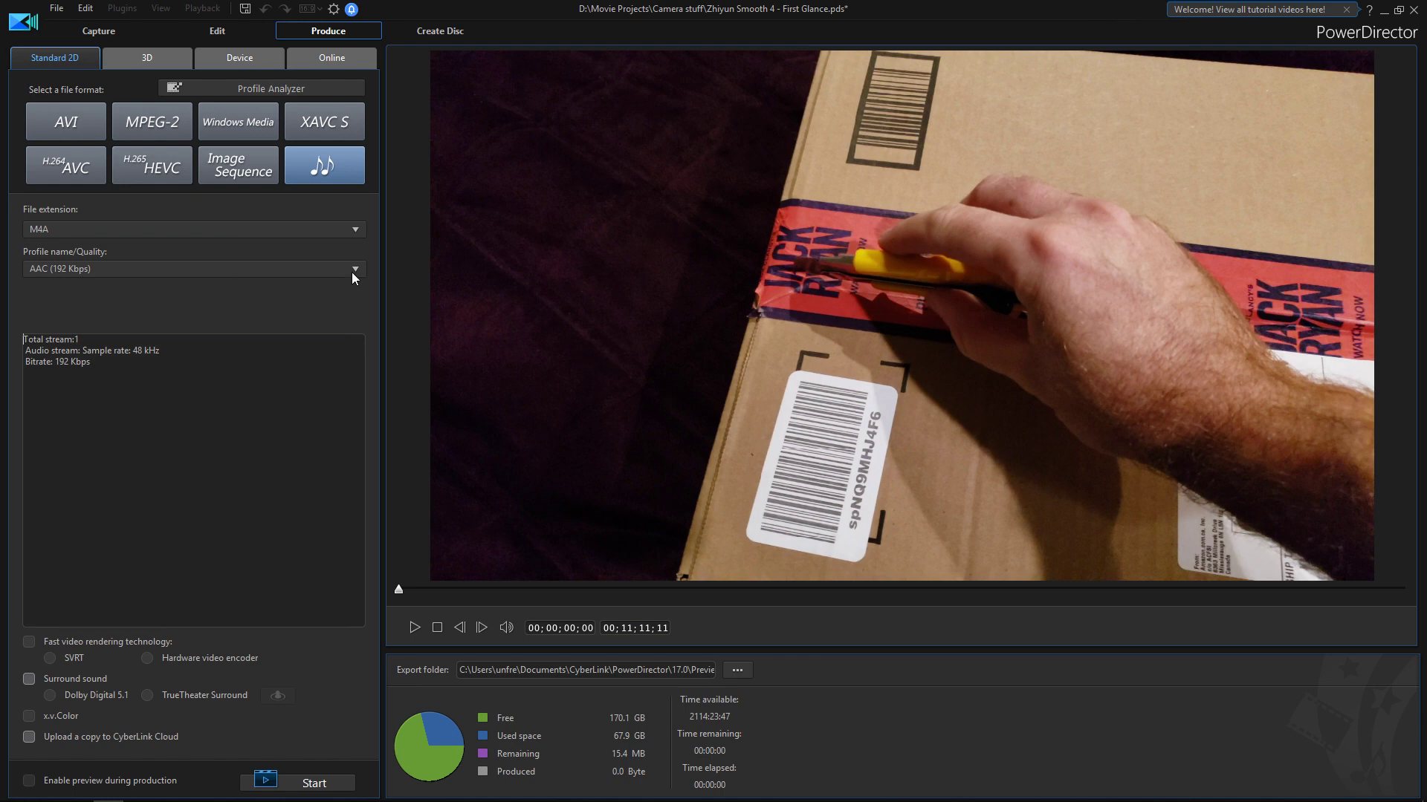
{"action": "left_click", "coordinate": [229, 229]}
{"action": "left_click", "coordinate": [230, 232]}
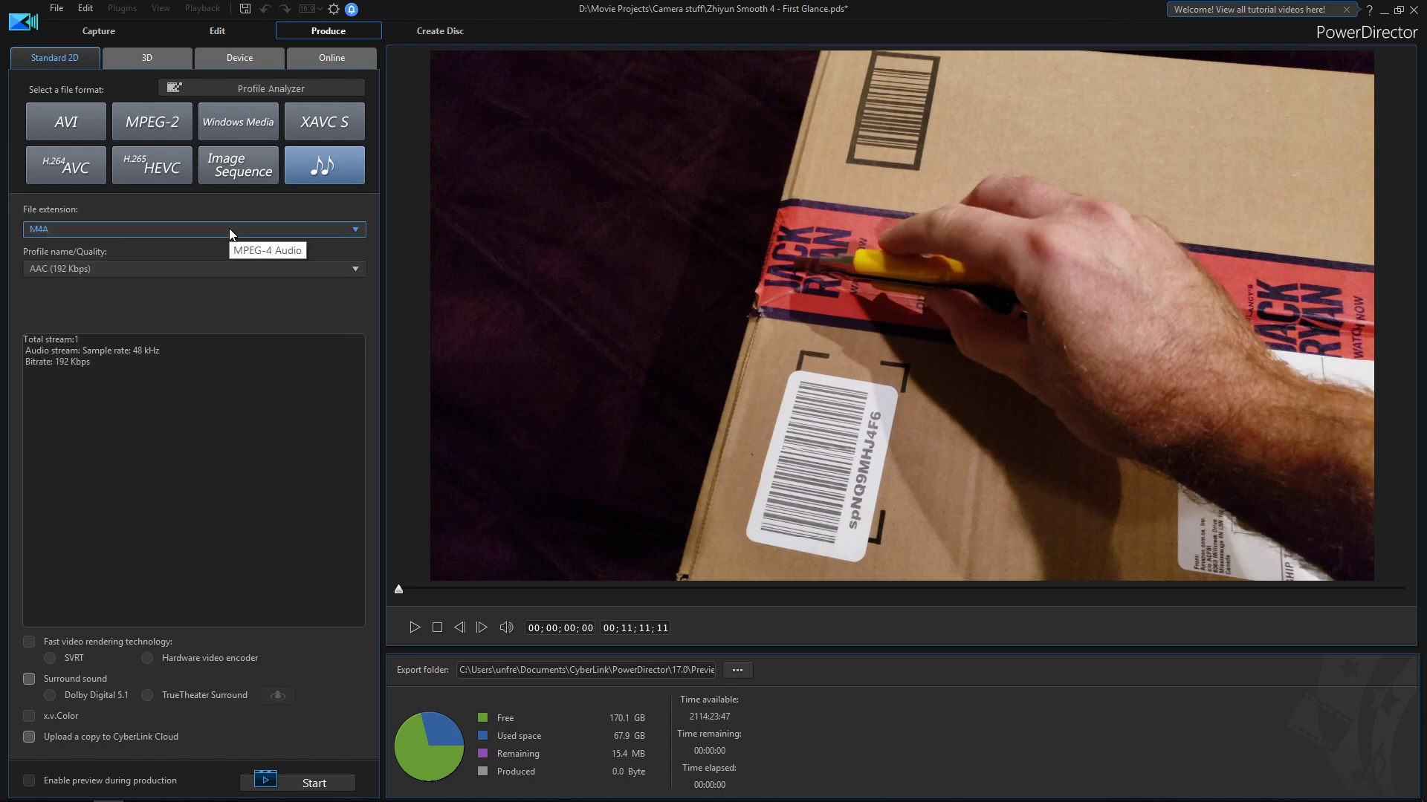
{"action": "left_click", "coordinate": [230, 234]}
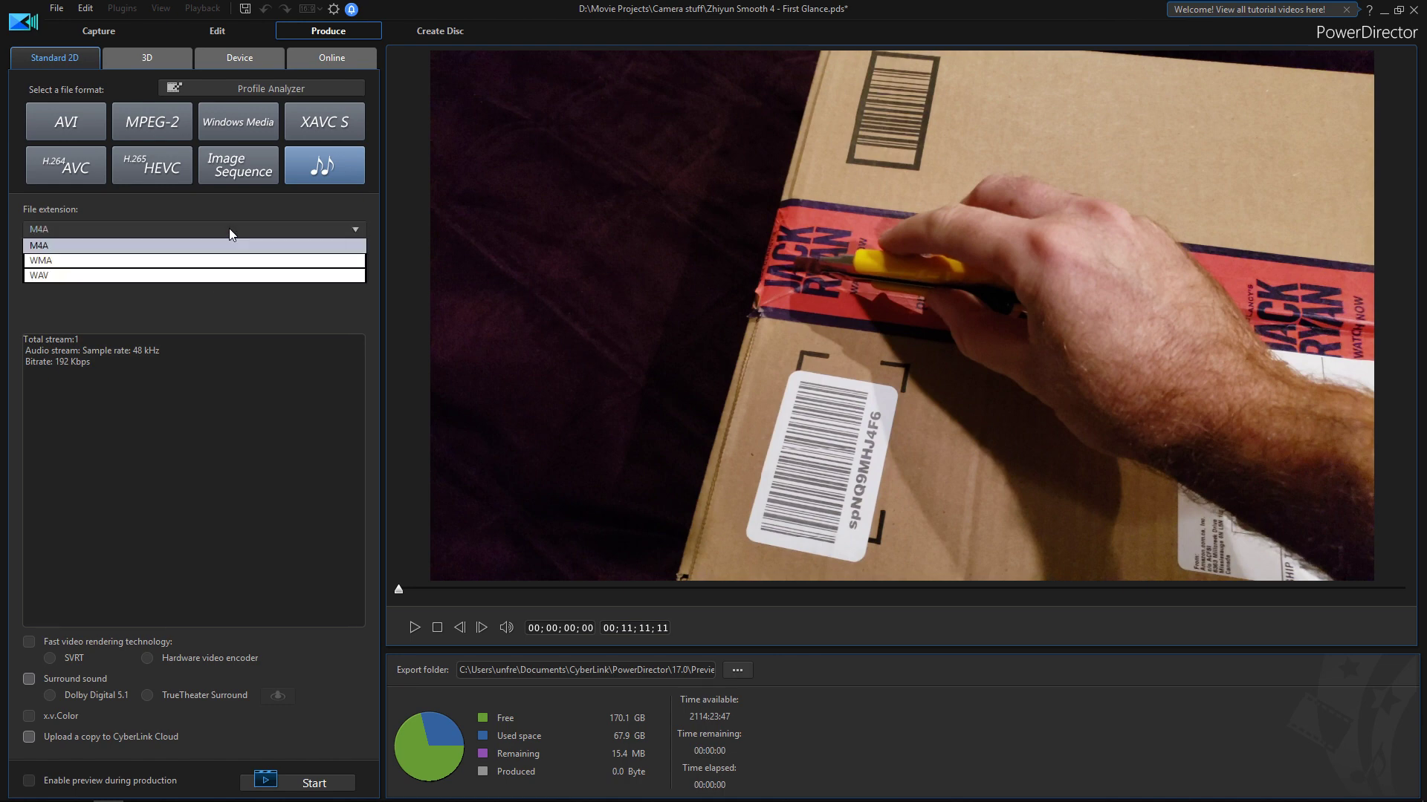
{"action": "left_click", "coordinate": [228, 229]}
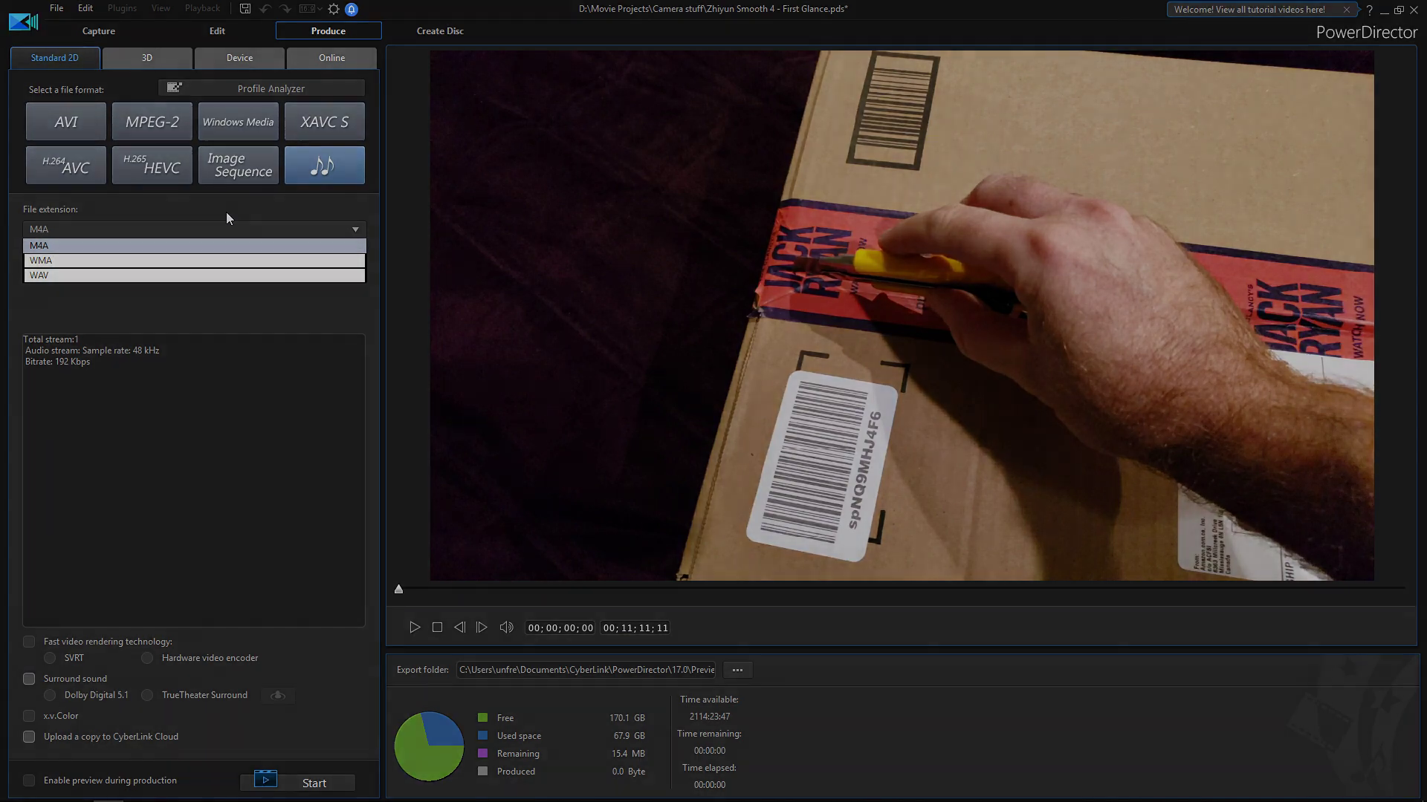